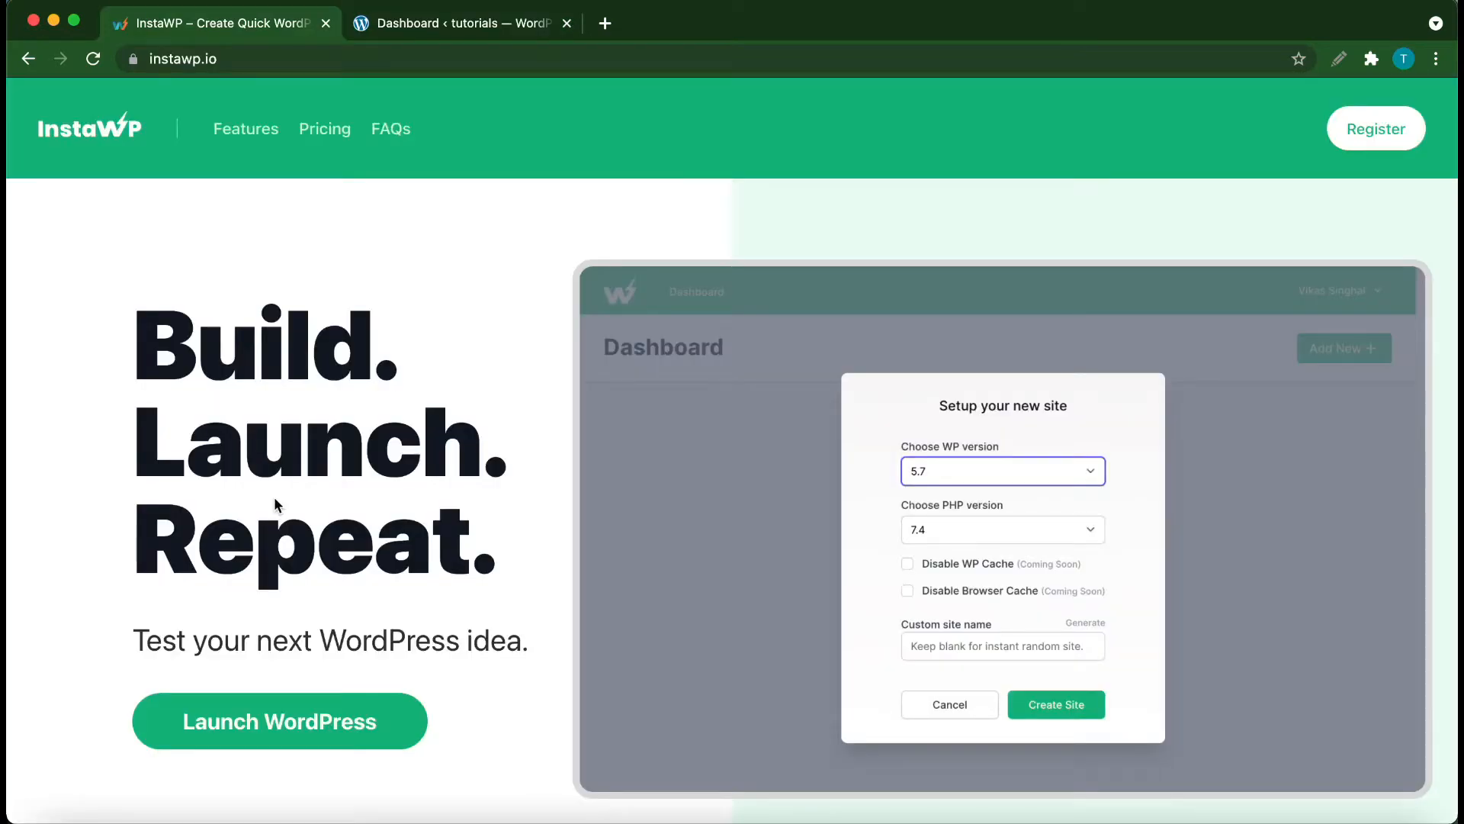
- Look through the InstaWP homepage, including its features, free plan pricing and frequently asked questions
{"action": "scroll", "coordinate": [424, 518], "scroll_direction": "down", "scroll_amount": 7}
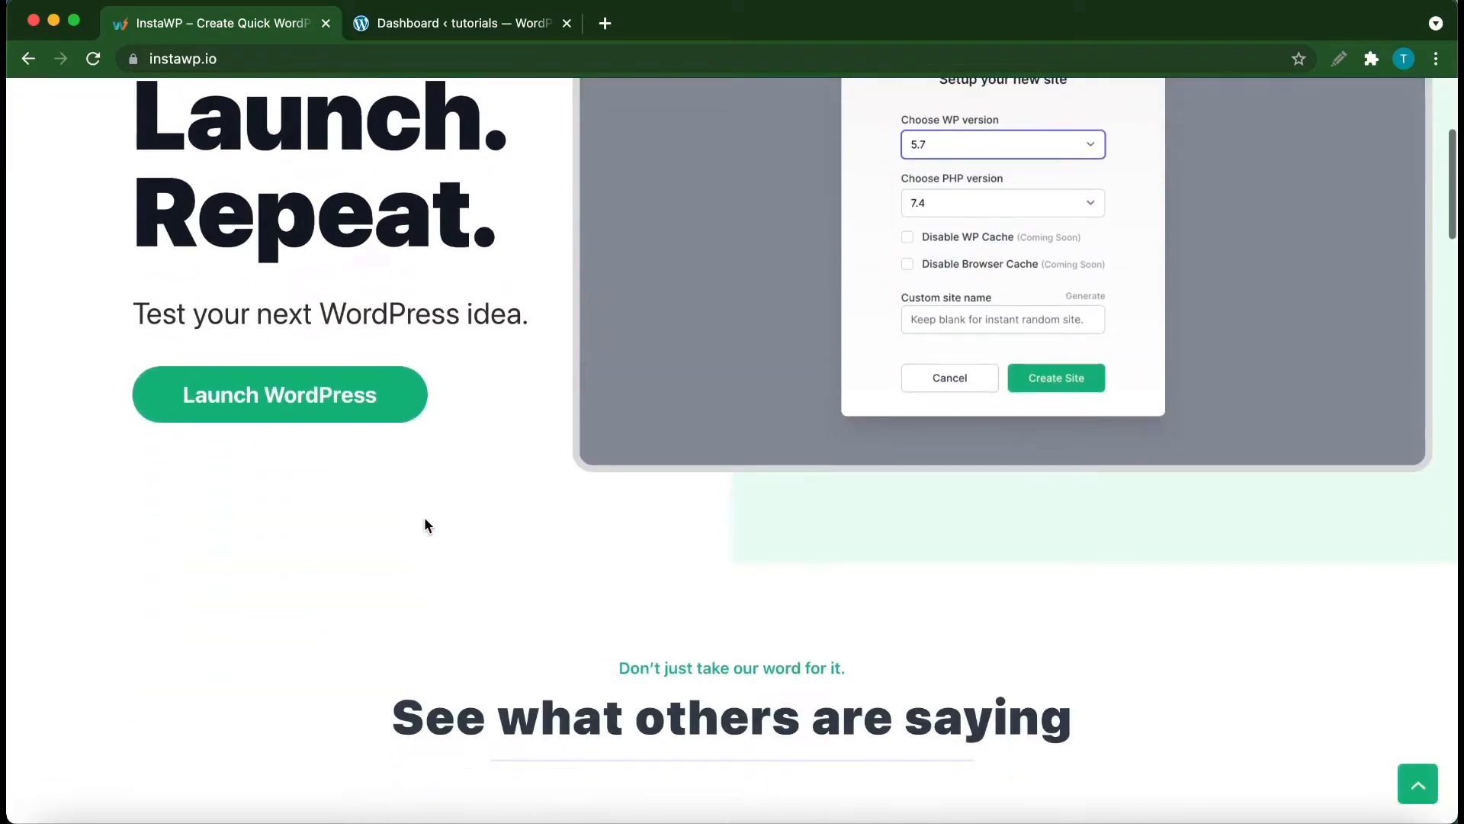
{"action": "scroll", "coordinate": [426, 523], "scroll_direction": "down", "scroll_amount": 12}
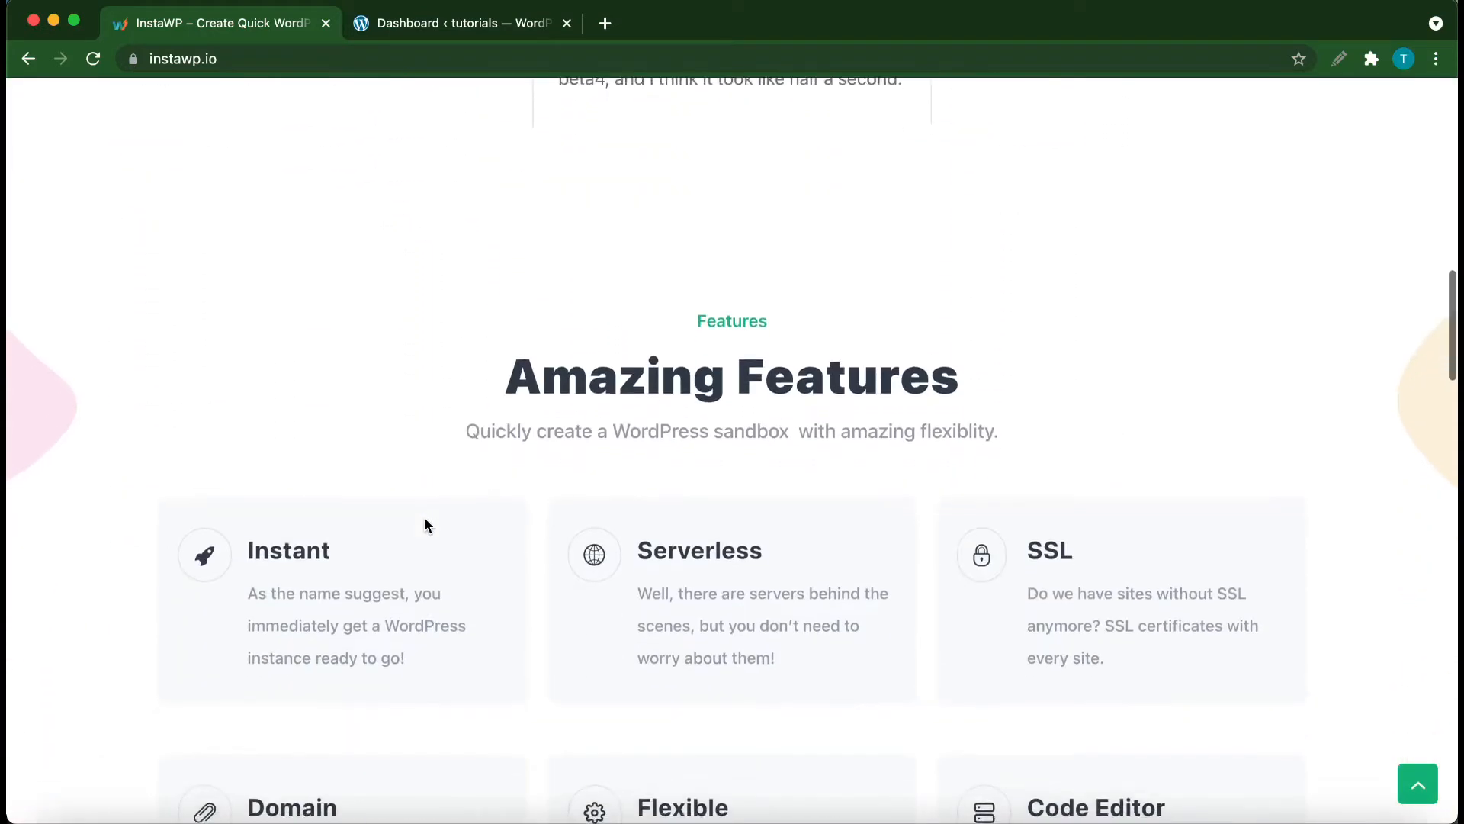
{"action": "scroll", "coordinate": [425, 523], "scroll_direction": "down", "scroll_amount": 12}
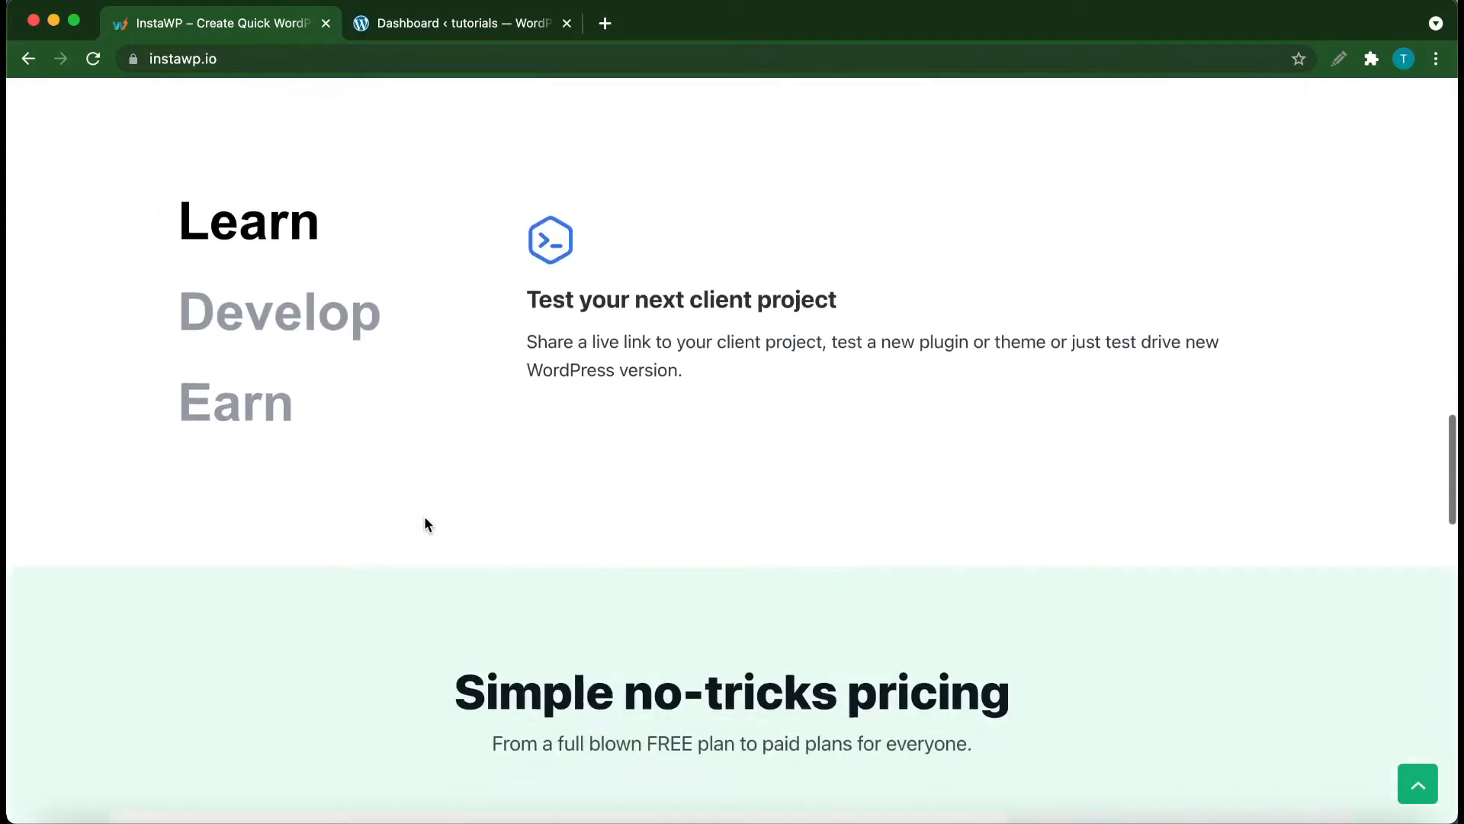
{"action": "scroll", "coordinate": [424, 523], "scroll_direction": "down", "scroll_amount": 11}
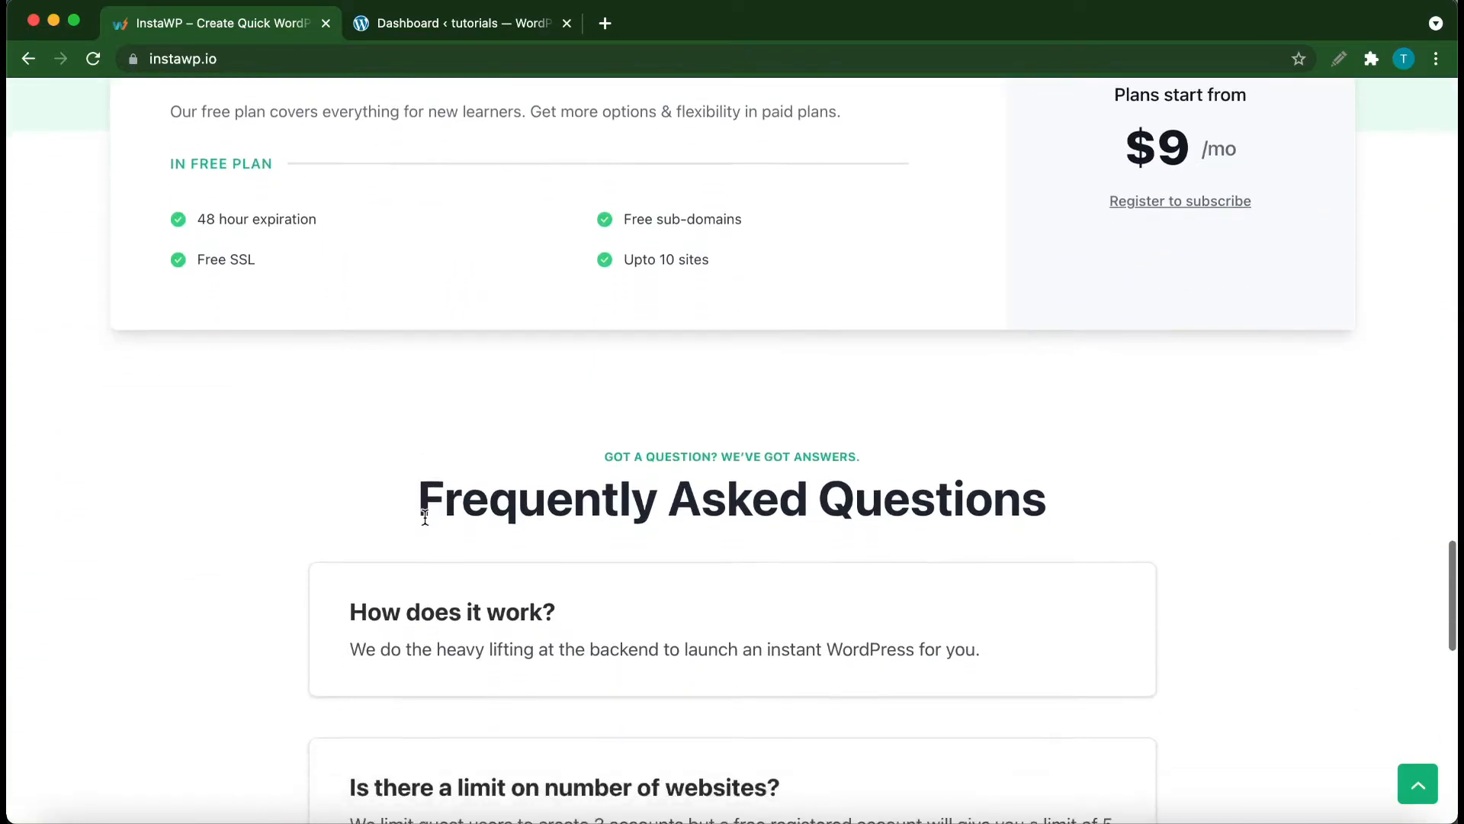
{"action": "scroll", "coordinate": [426, 523], "scroll_direction": "up", "scroll_amount": 9}
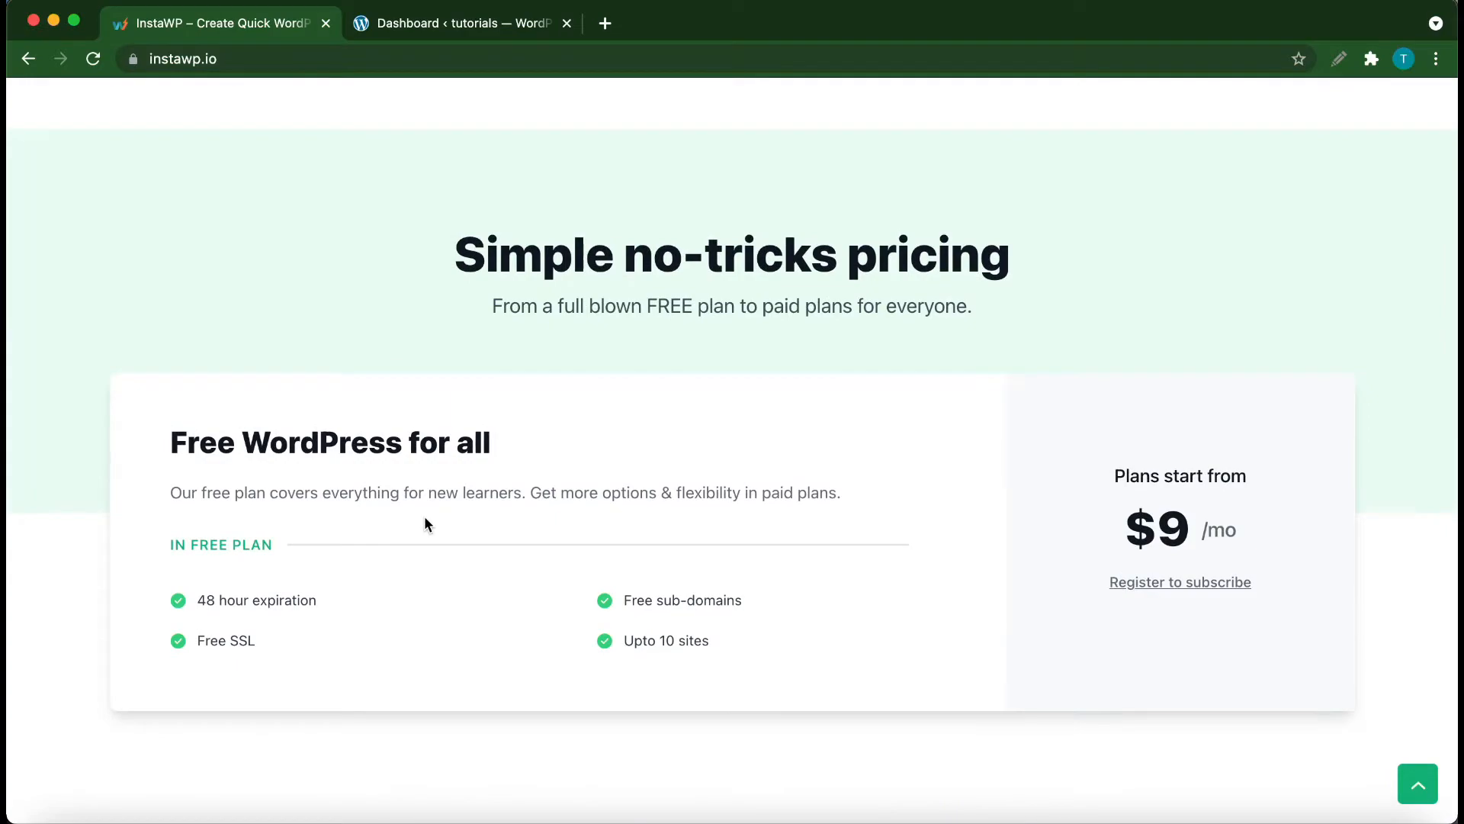
{"action": "scroll", "coordinate": [425, 523], "scroll_direction": "up", "scroll_amount": 20}
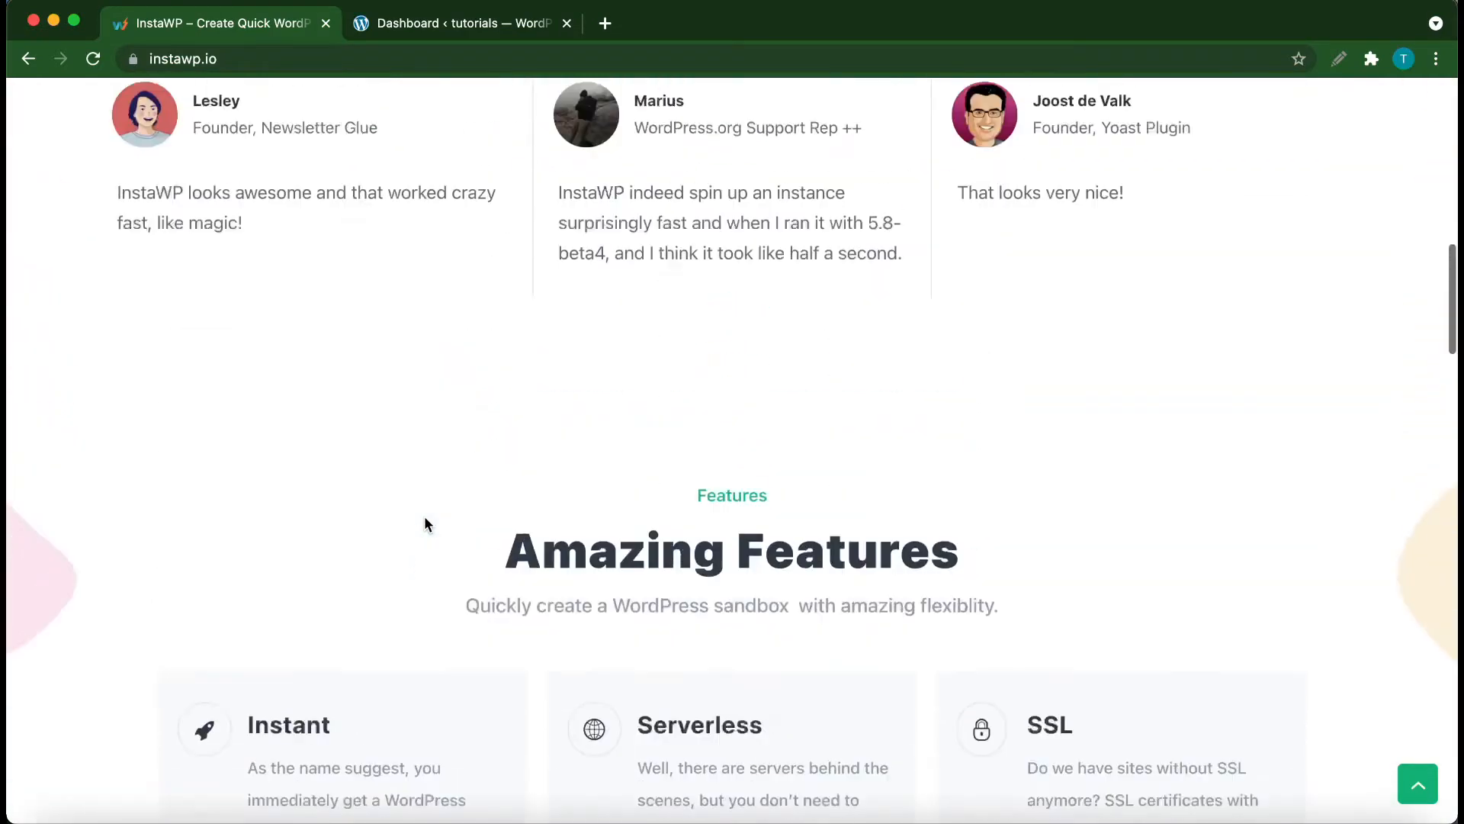
{"action": "scroll", "coordinate": [424, 516], "scroll_direction": "up", "scroll_amount": 14}
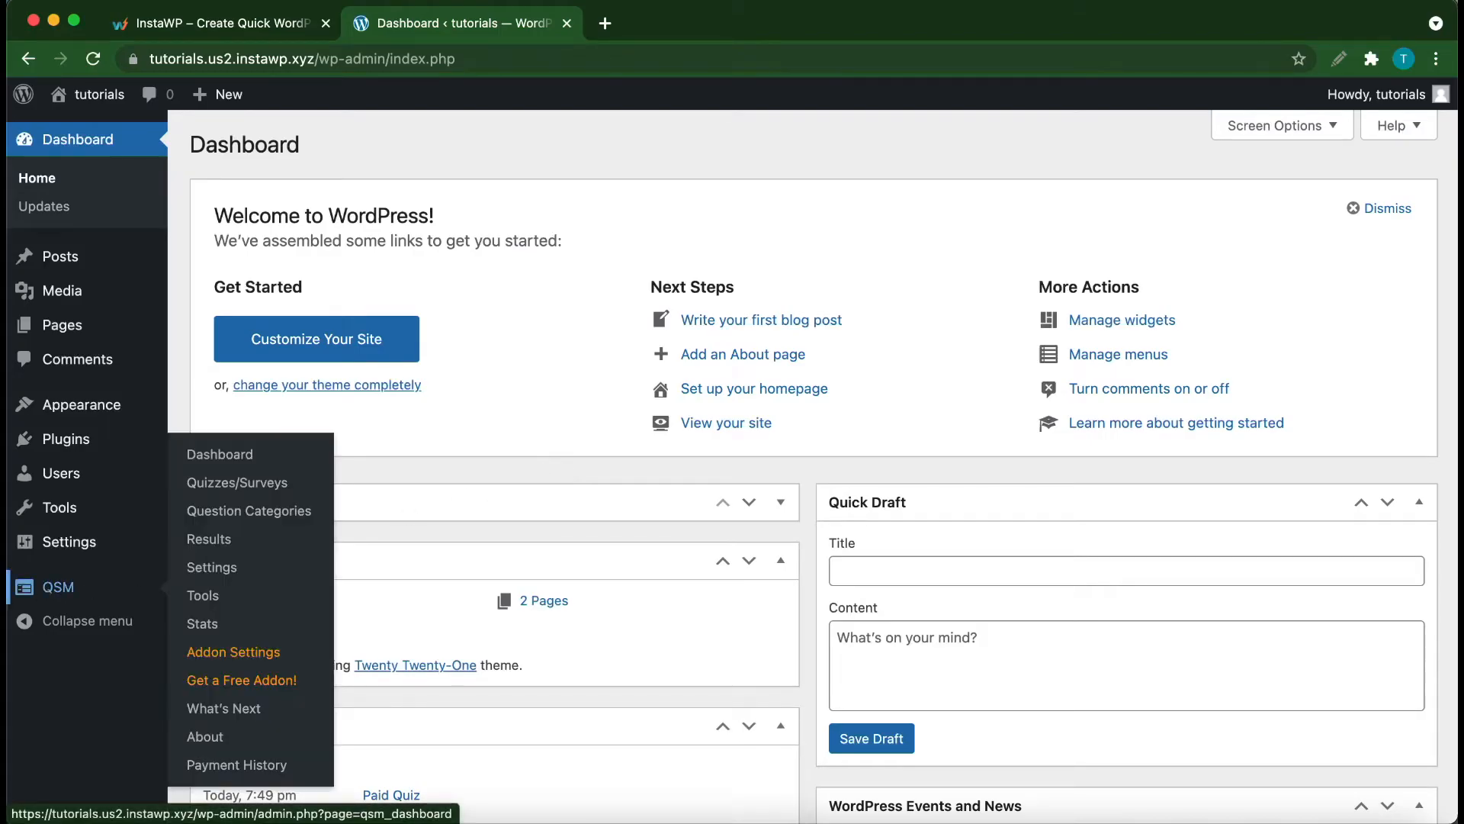
- Open the PRO addons page from the QSM dashboard and review the pricing plans and individual addons
{"action": "left_click", "coordinate": [44, 593]}
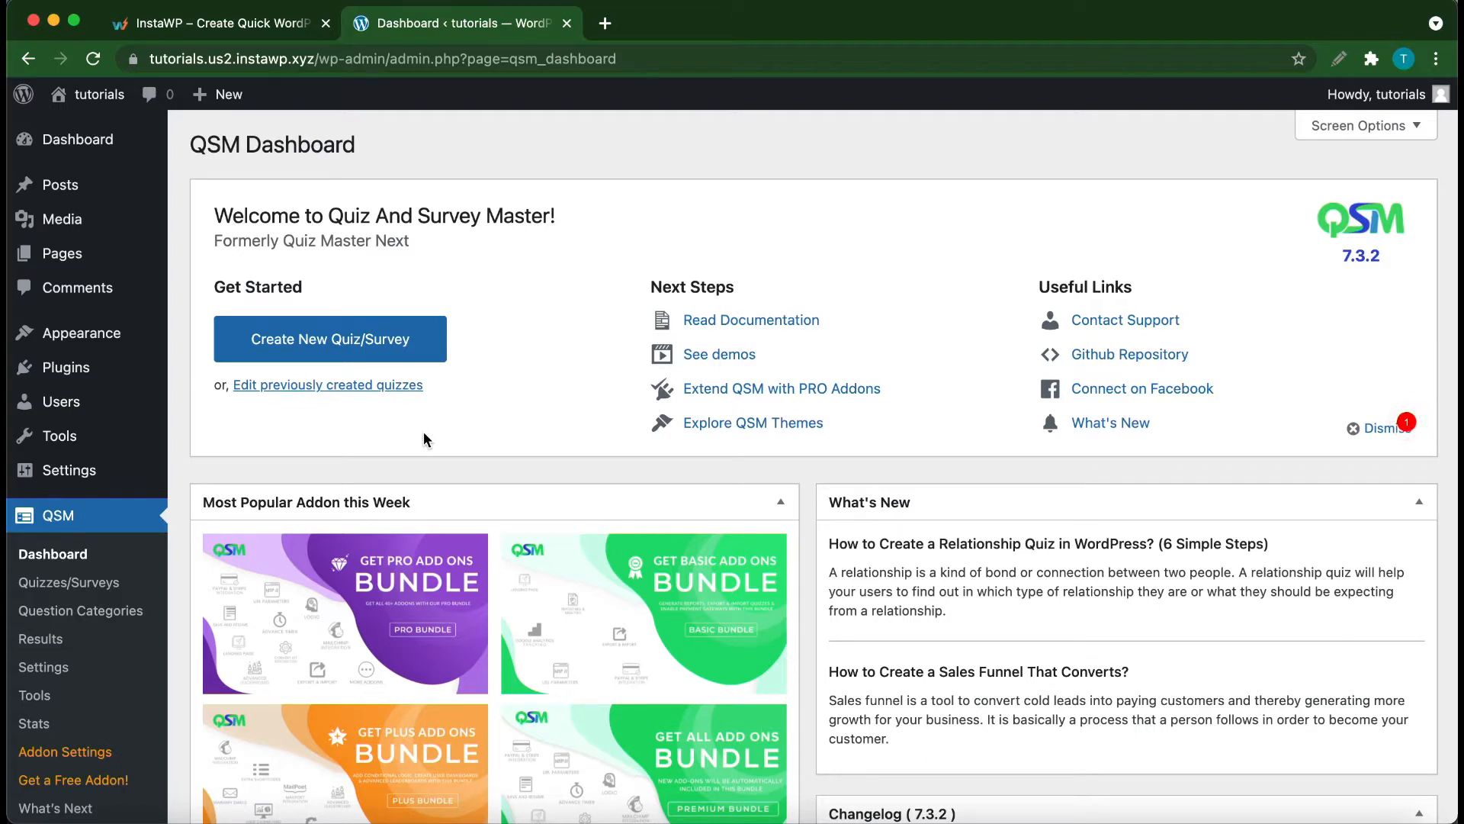
{"action": "left_click", "coordinate": [728, 389]}
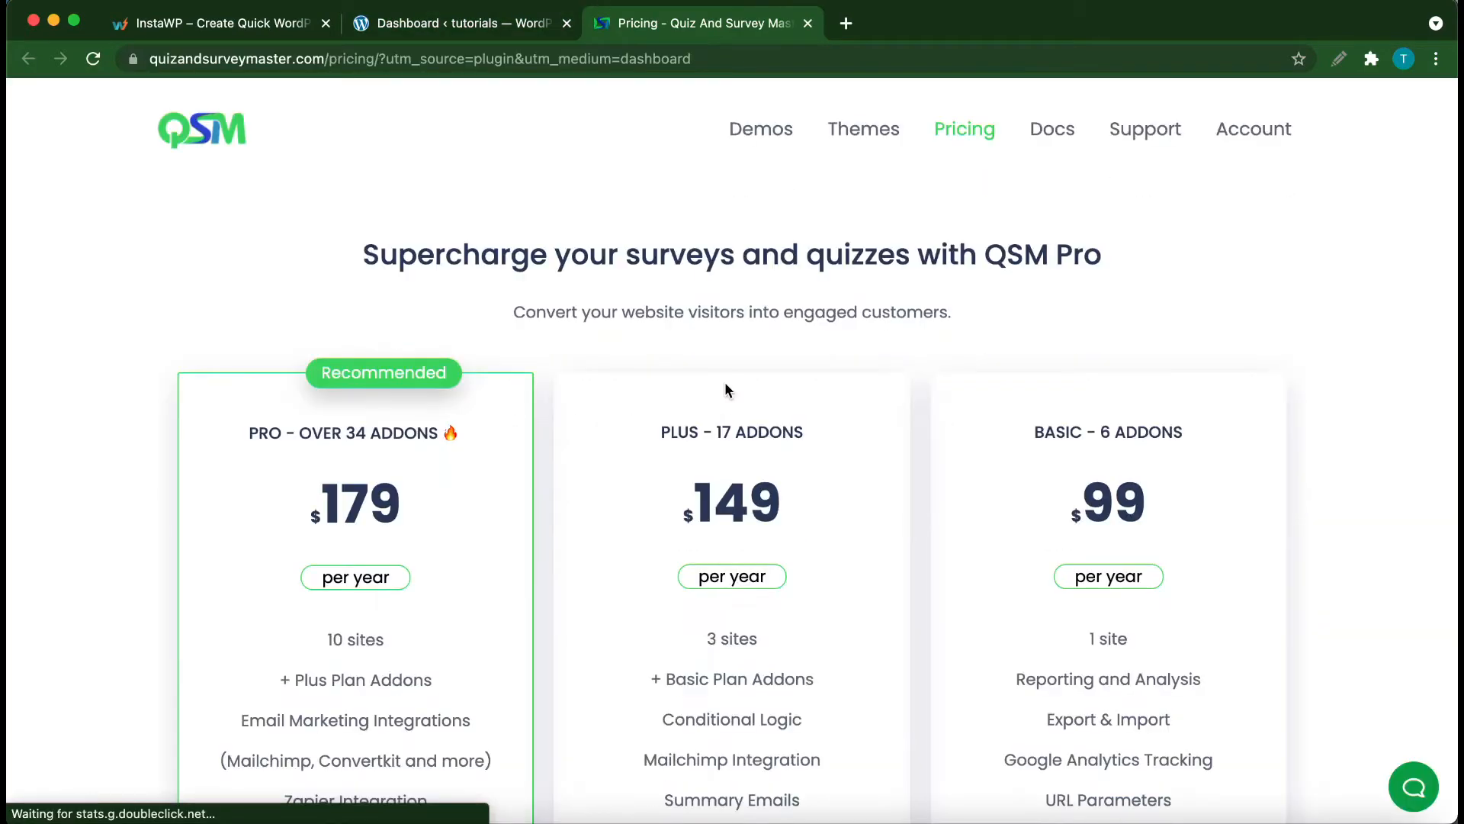
{"action": "scroll", "coordinate": [510, 588], "scroll_direction": "down", "scroll_amount": 2}
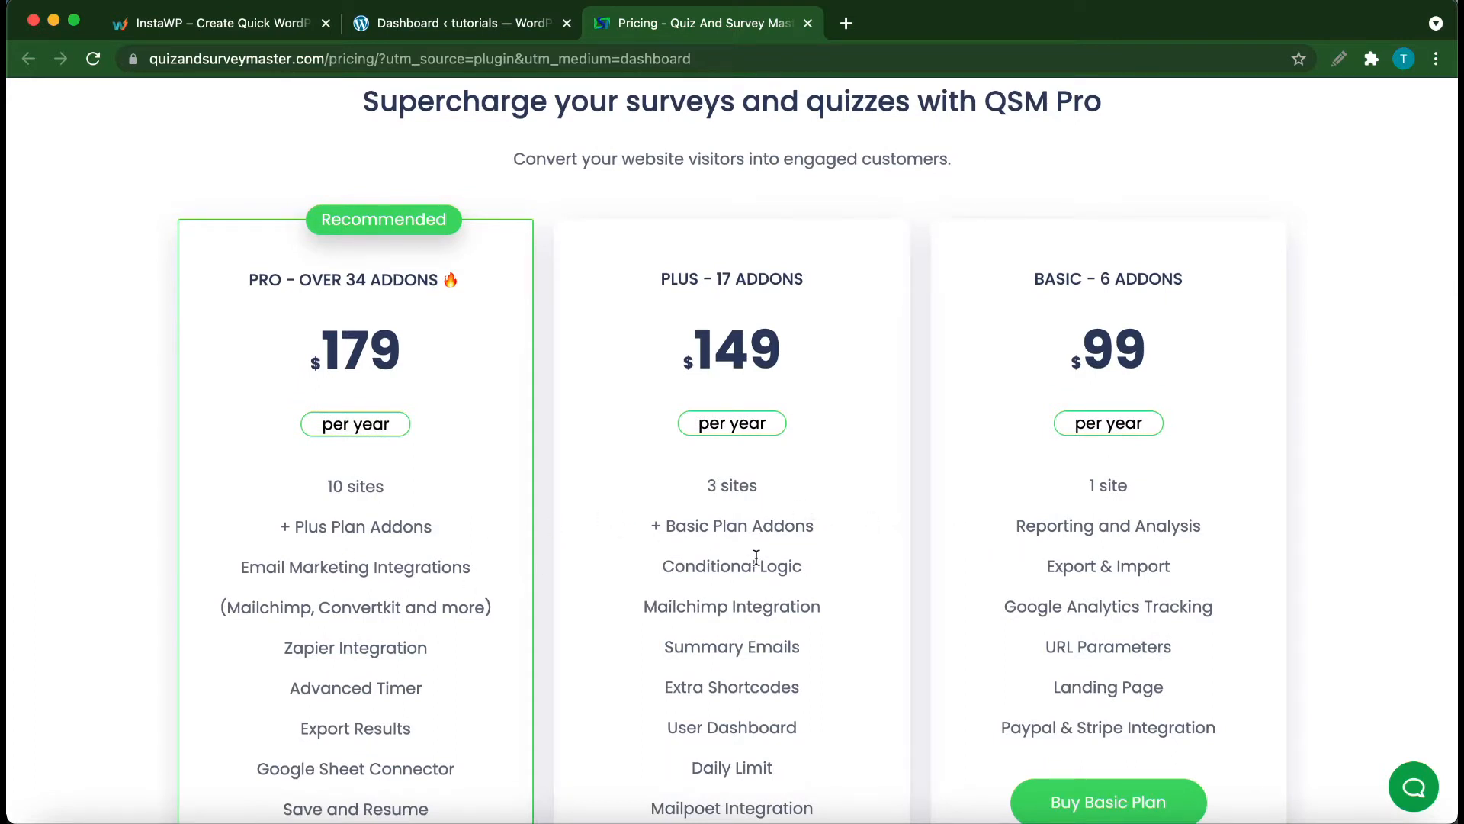
{"action": "scroll", "coordinate": [758, 556], "scroll_direction": "down", "scroll_amount": 9}
{"action": "scroll", "coordinate": [755, 564], "scroll_direction": "down", "scroll_amount": 10}
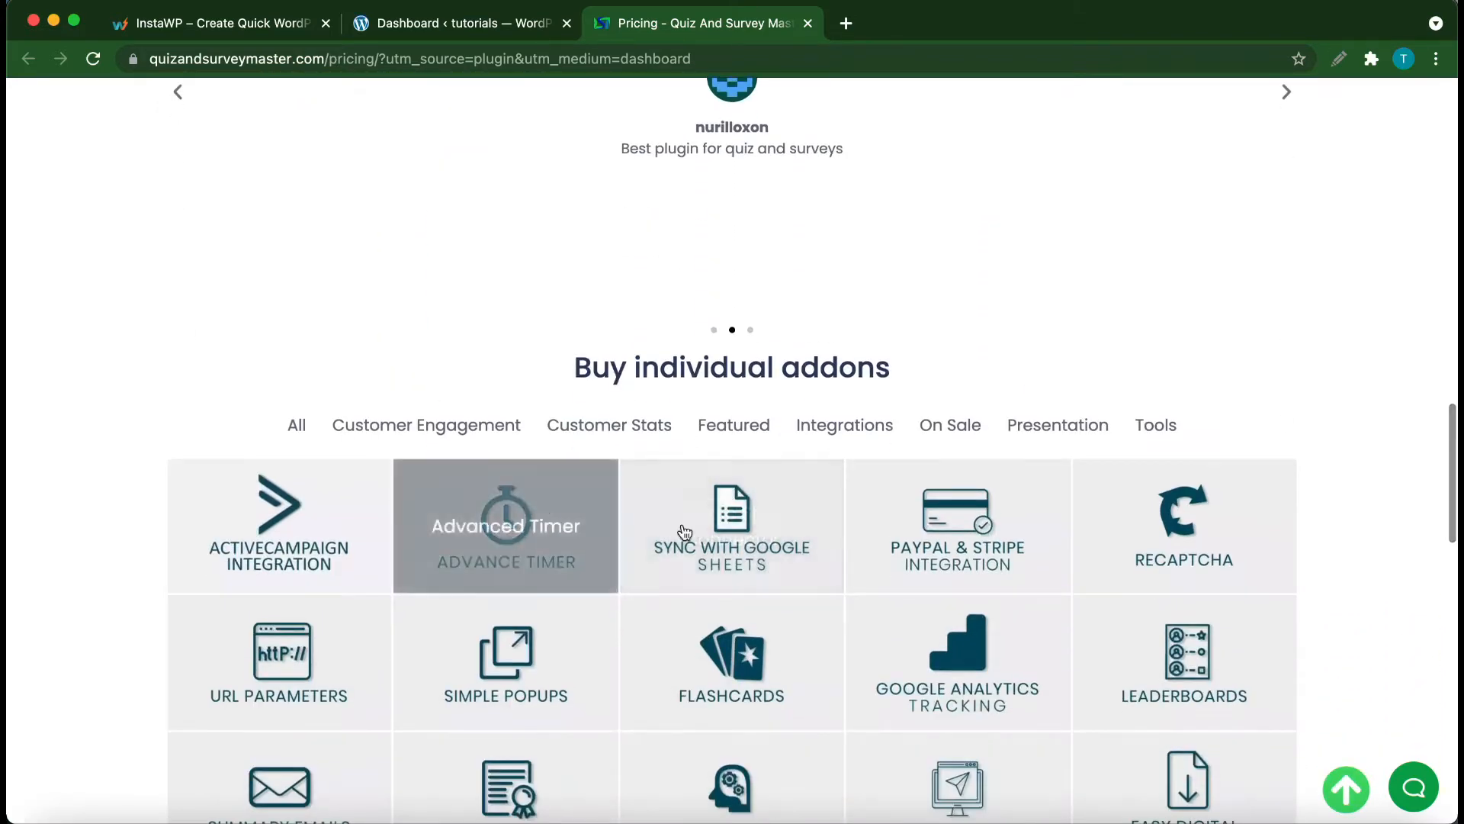
{"action": "scroll", "coordinate": [717, 564], "scroll_direction": "down", "scroll_amount": 2}
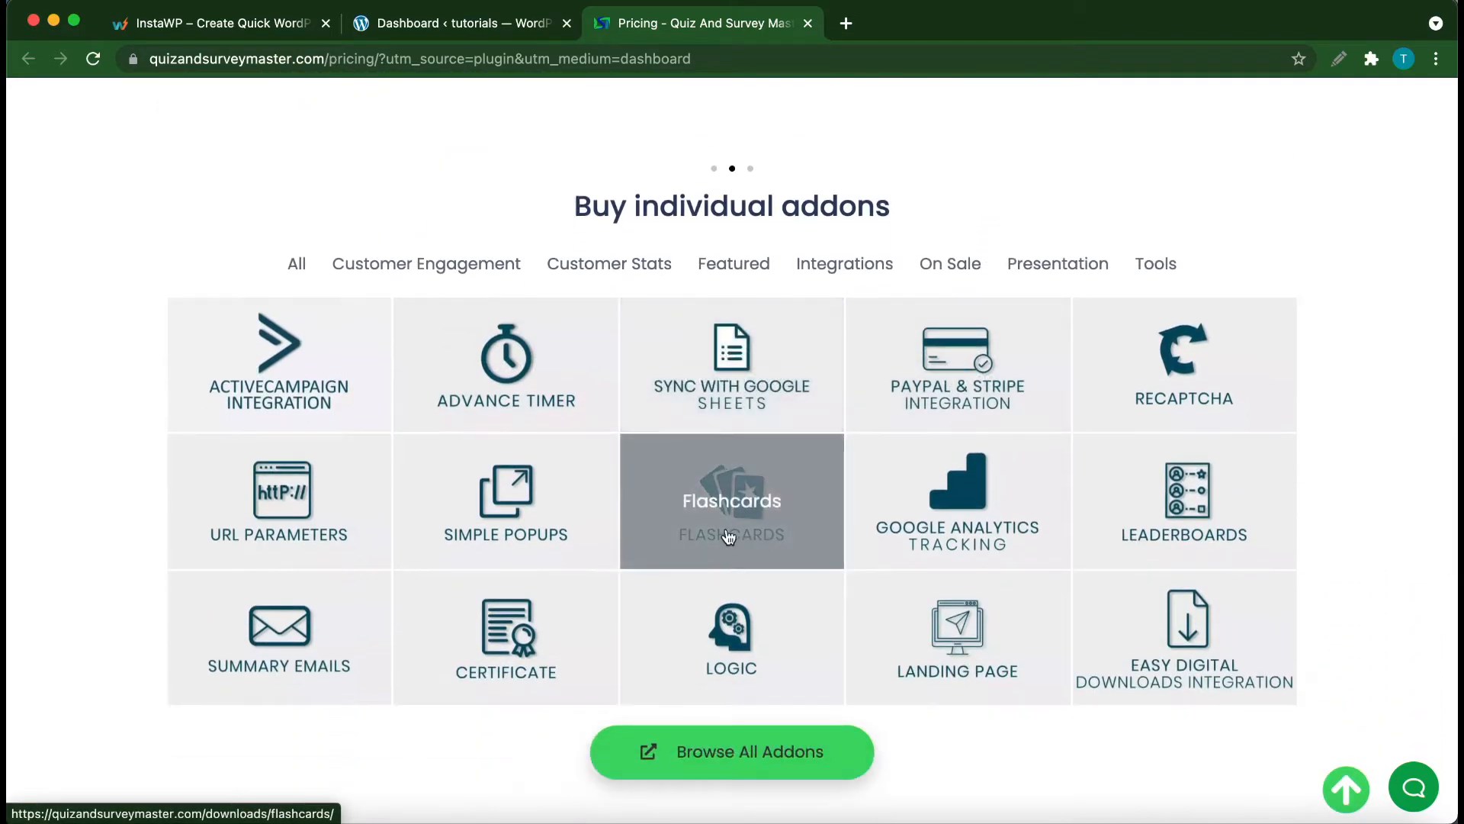
- Add the Simple Popups addon with the Business (2-5 Sites) licence to the cart, remove the duplicate item and close the checkout page
{"action": "left_click", "coordinate": [510, 526]}
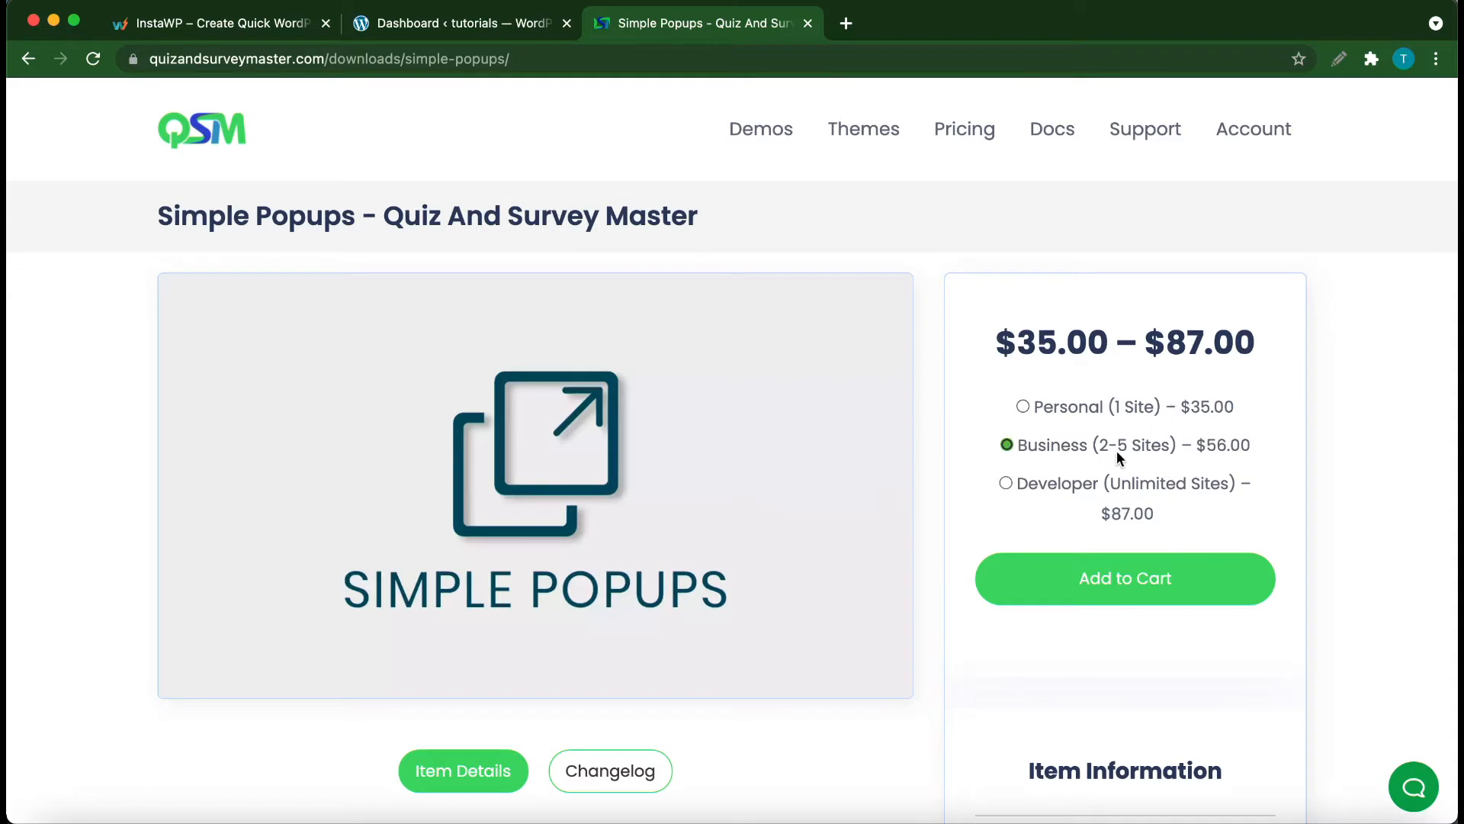
{"action": "left_click", "coordinate": [1120, 573]}
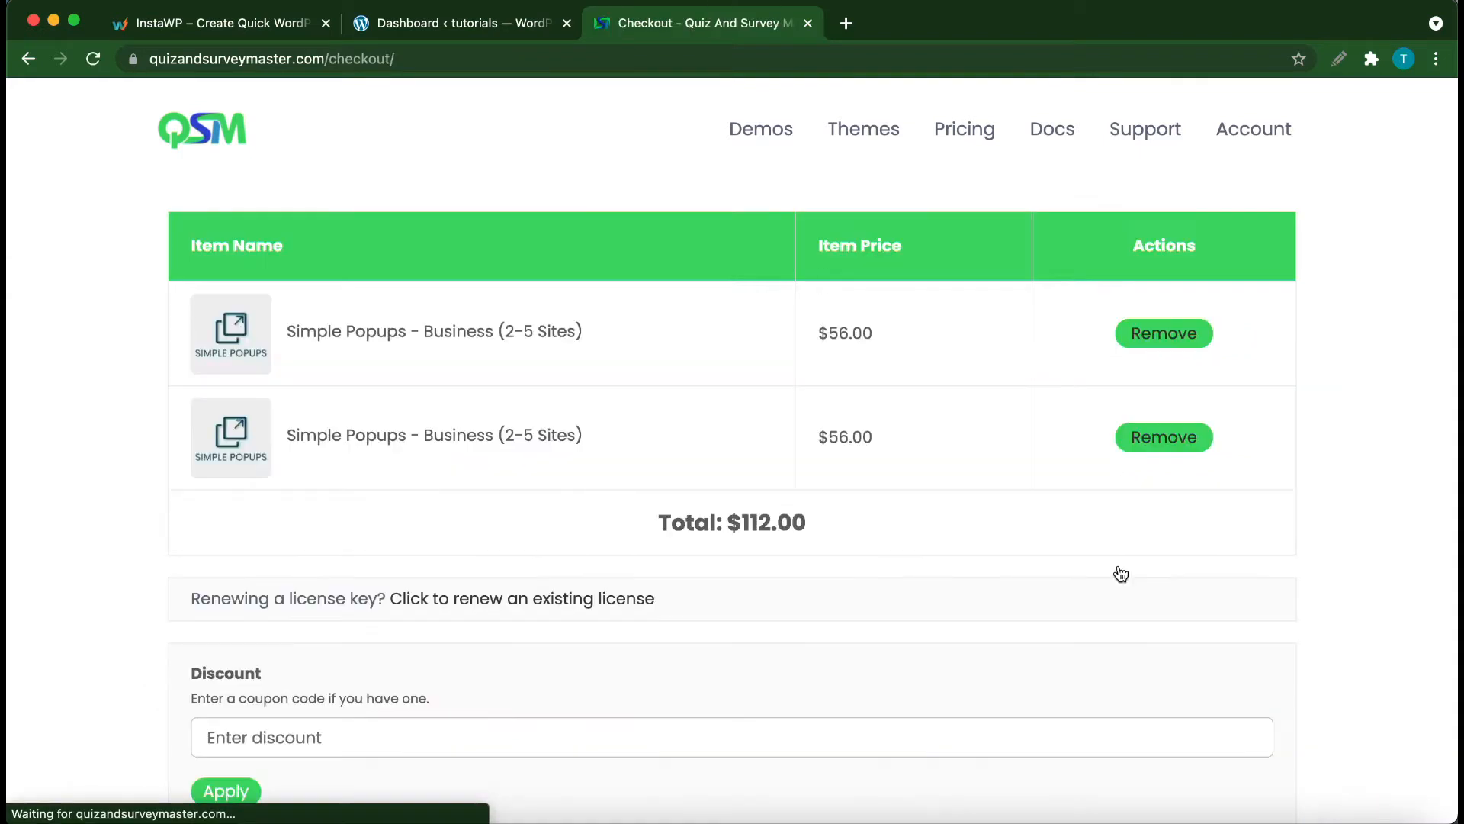
{"action": "left_click", "coordinate": [1172, 438]}
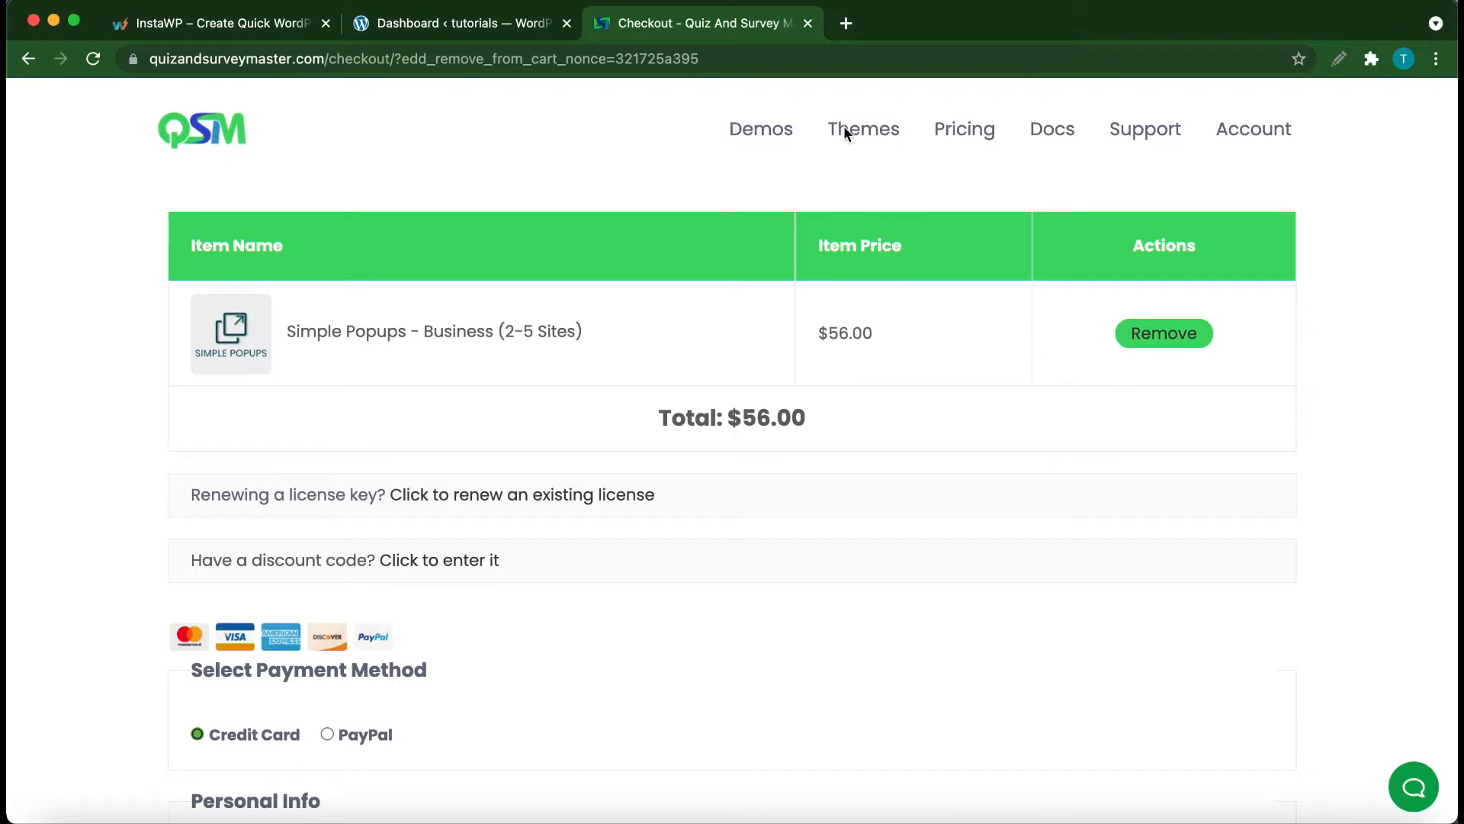
{"action": "left_click", "coordinate": [808, 23]}
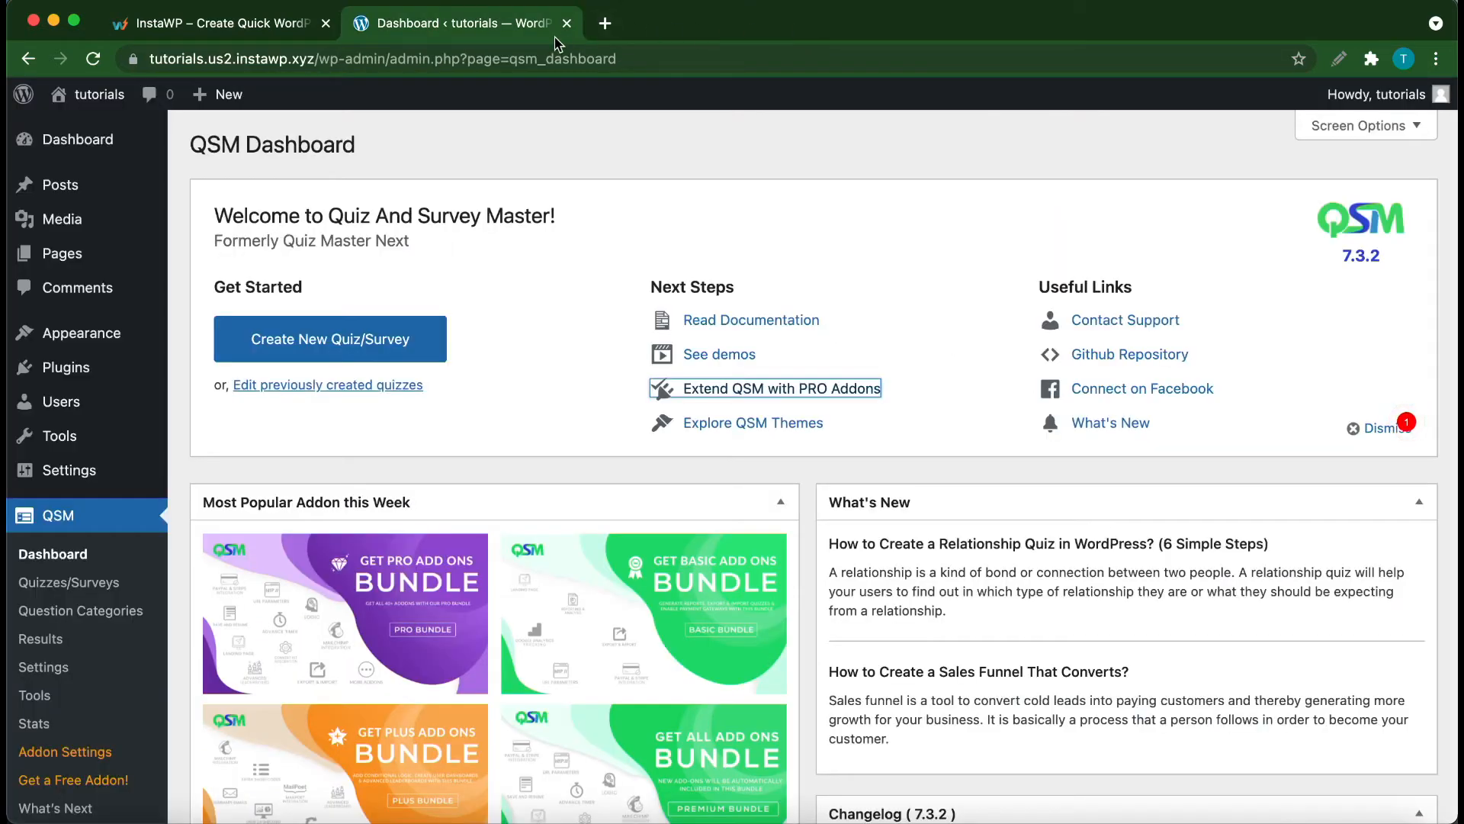
- Upload qsm-simple-popups.zip as a new WordPress plugin, then install and activate it
{"action": "mouse_move", "coordinate": [65, 373]}
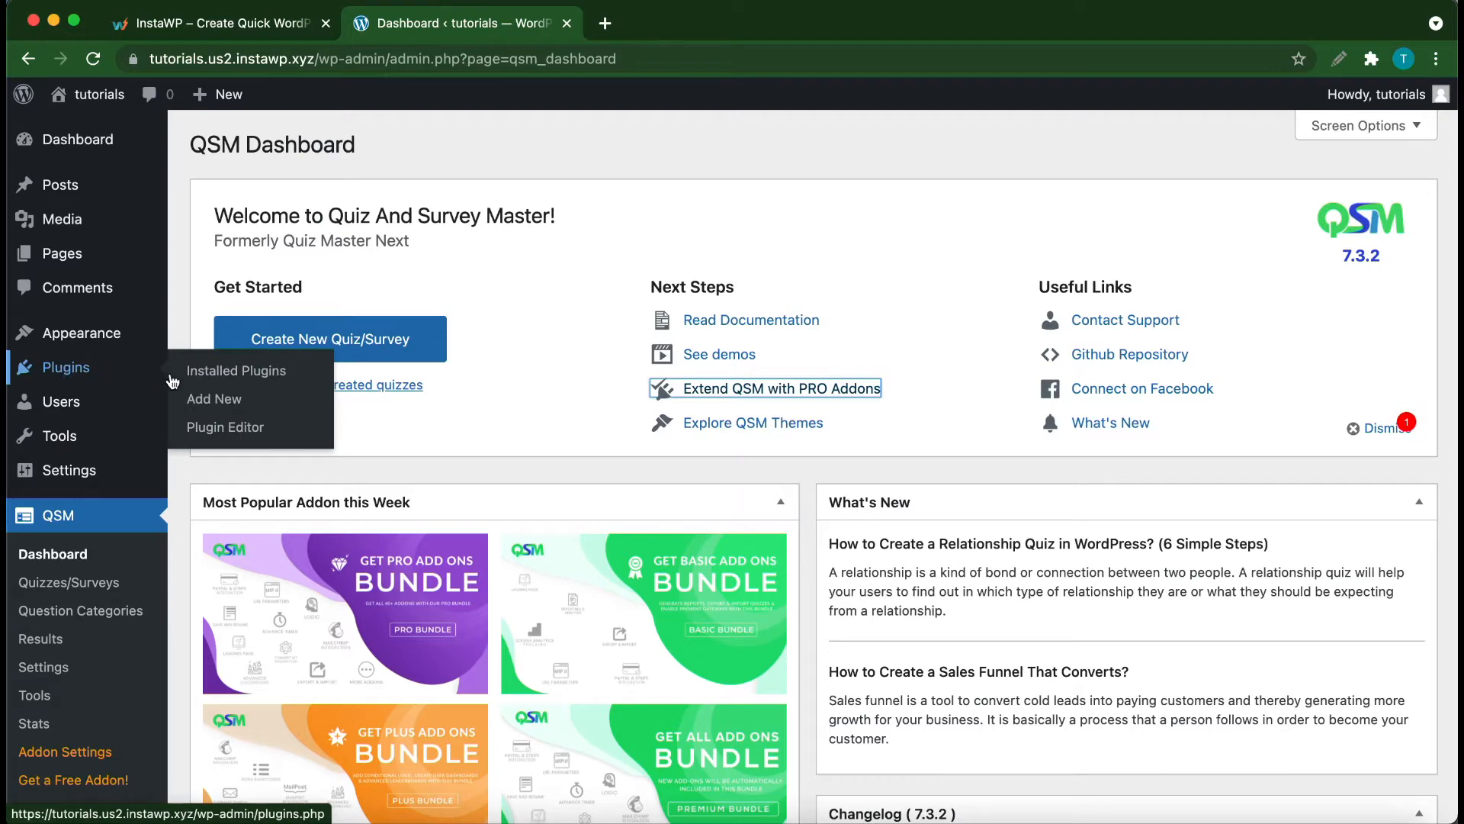
{"action": "left_click", "coordinate": [209, 400]}
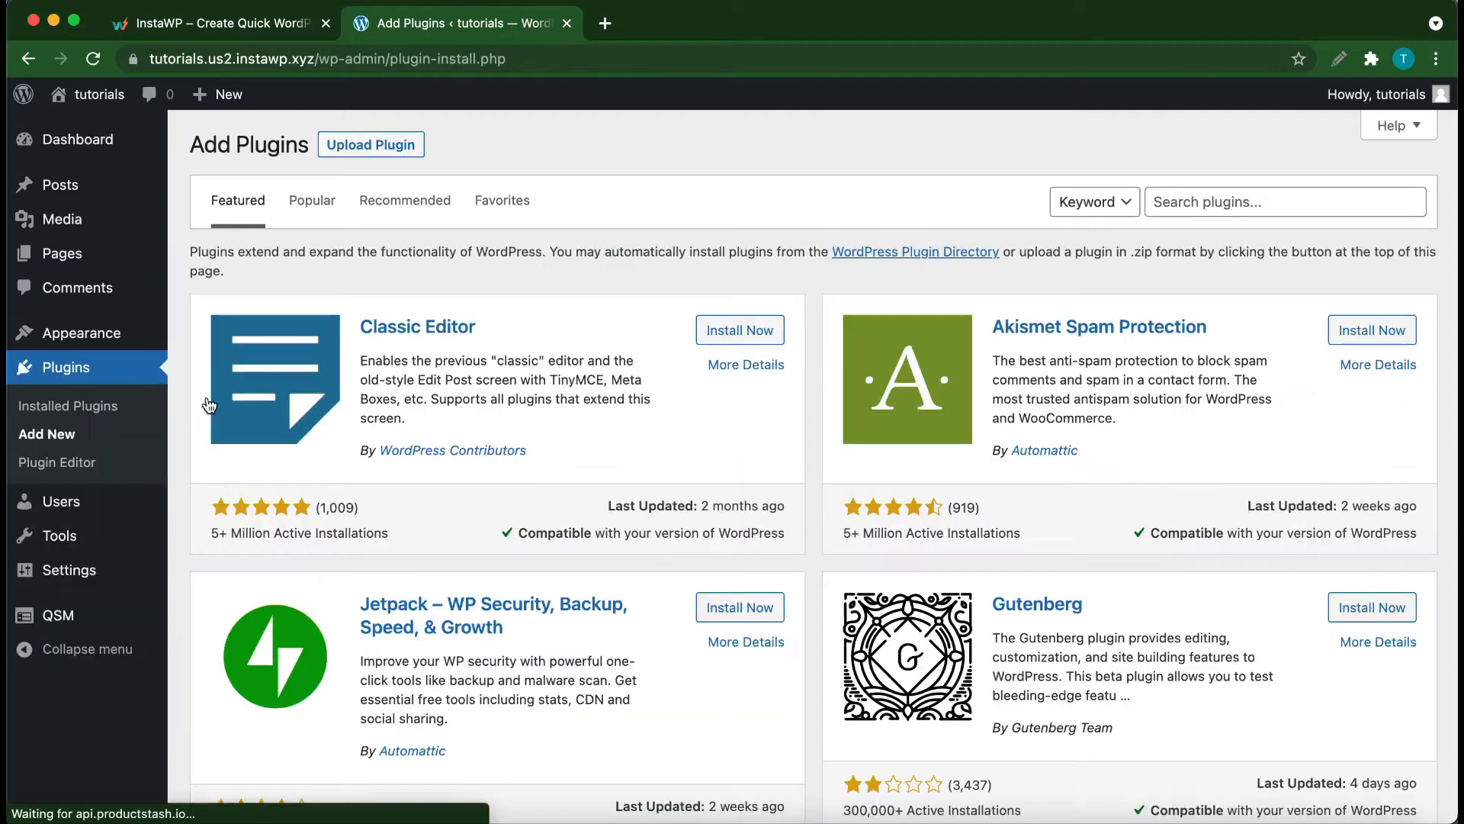
{"action": "left_click", "coordinate": [375, 139]}
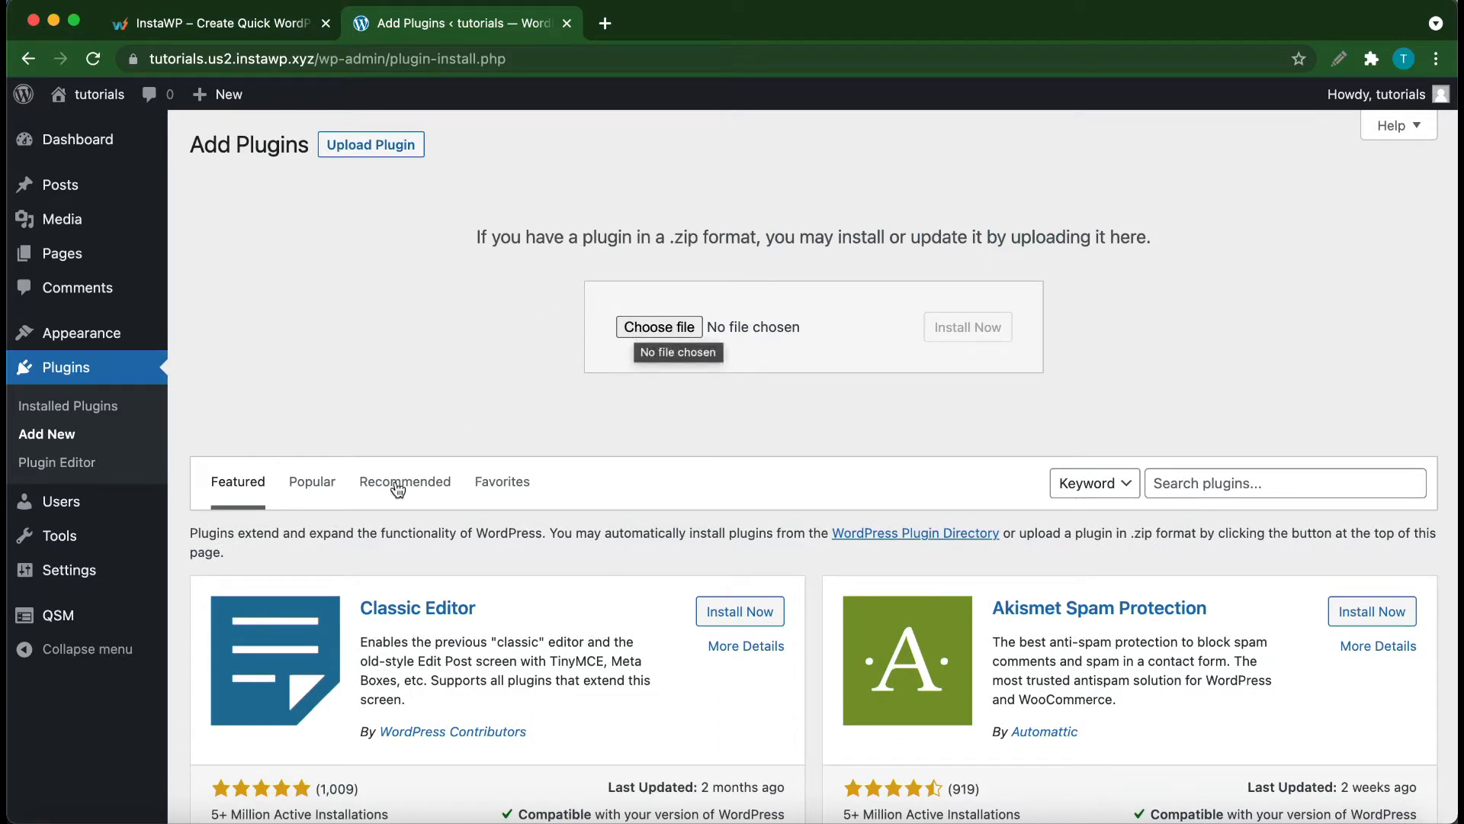
{"action": "left_click", "coordinate": [55, 817]}
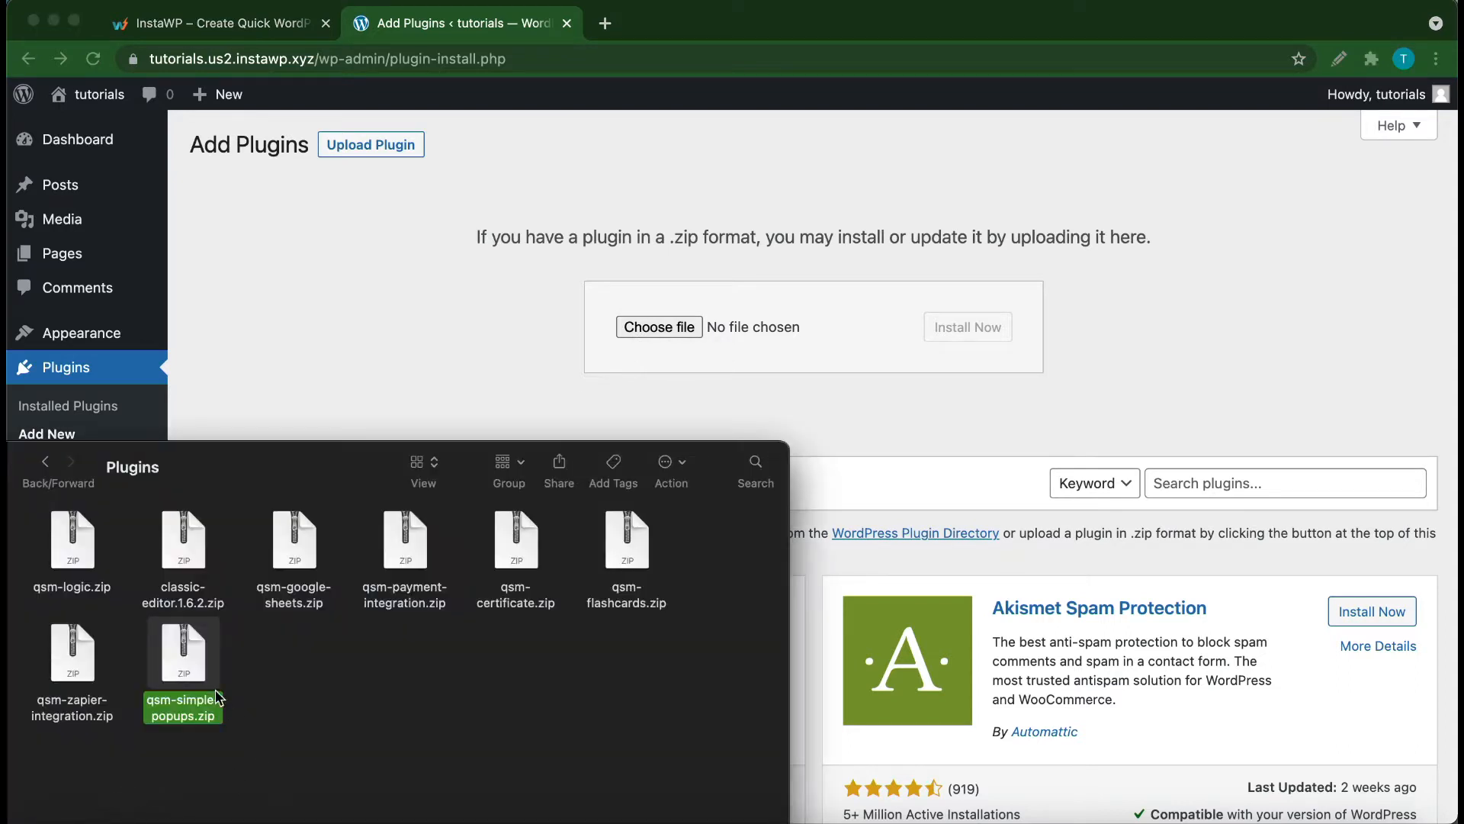
{"action": "left_click_drag", "start_coordinate": [200, 677], "coordinate": [662, 321]}
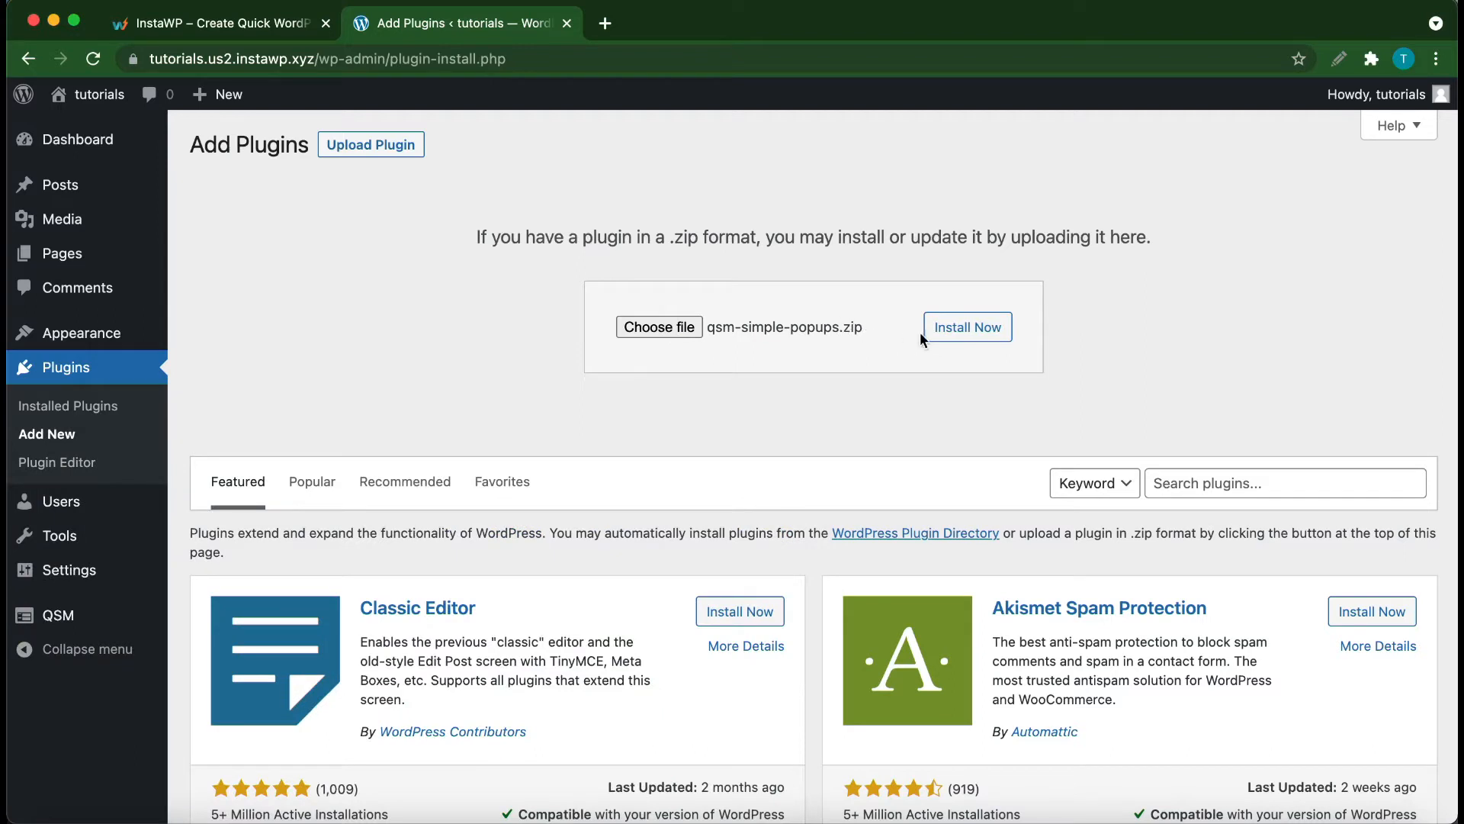
{"action": "left_click", "coordinate": [945, 332]}
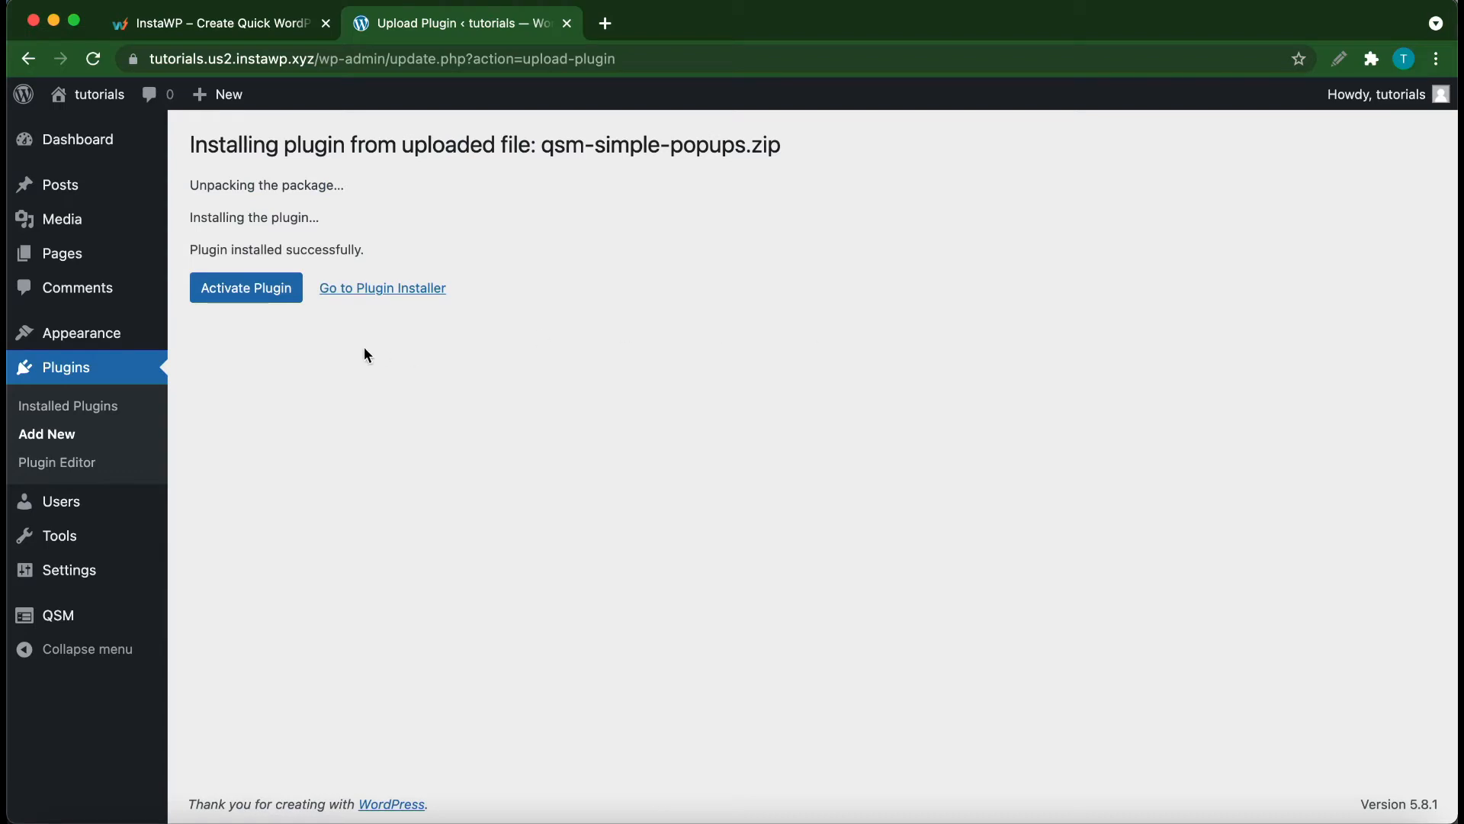
{"action": "left_click", "coordinate": [242, 307]}
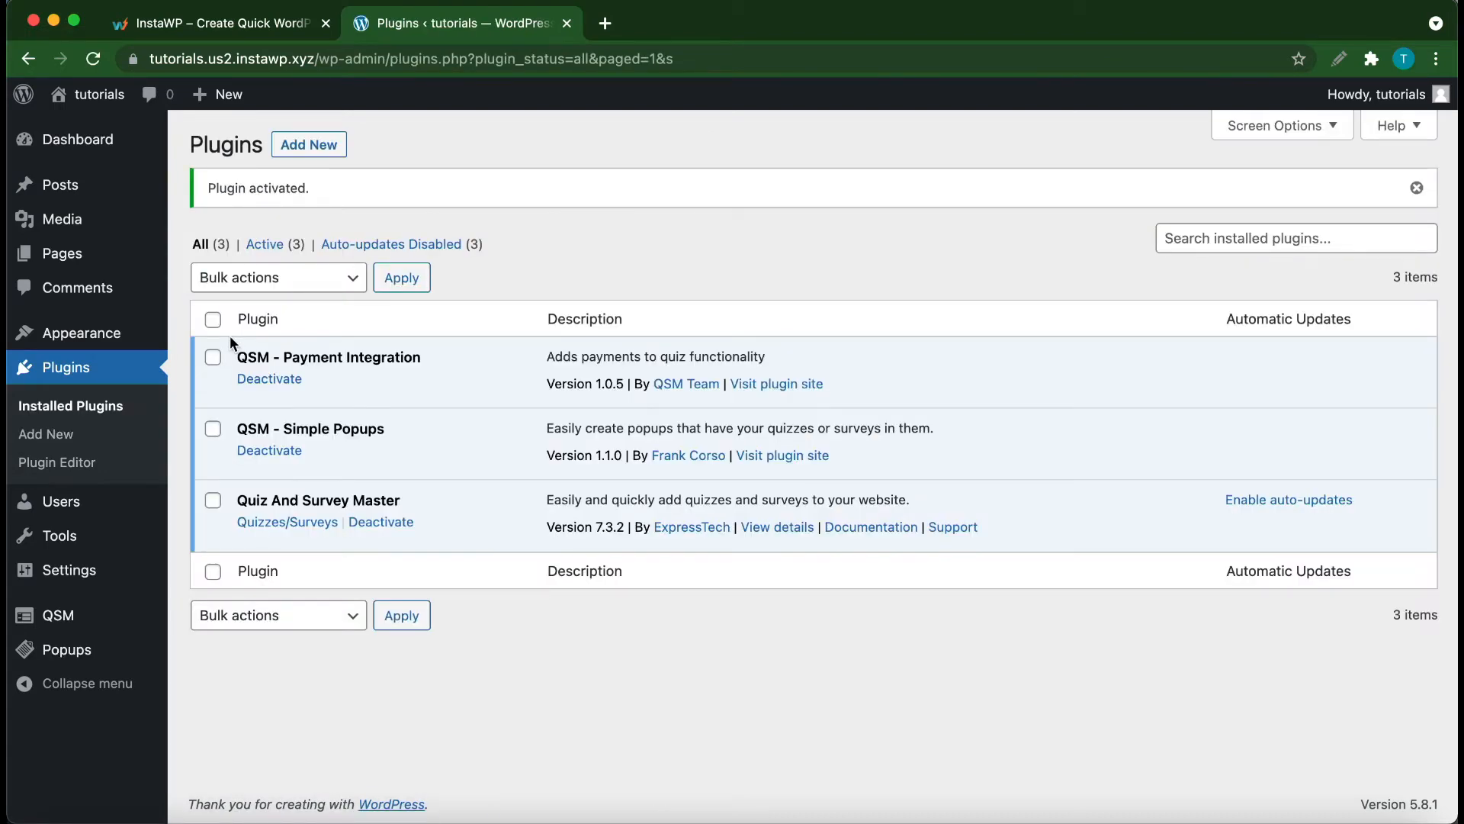
- Paste the addon license key into the Simple Popups settings of QSM and save the changes
{"action": "mouse_move", "coordinate": [59, 626]}
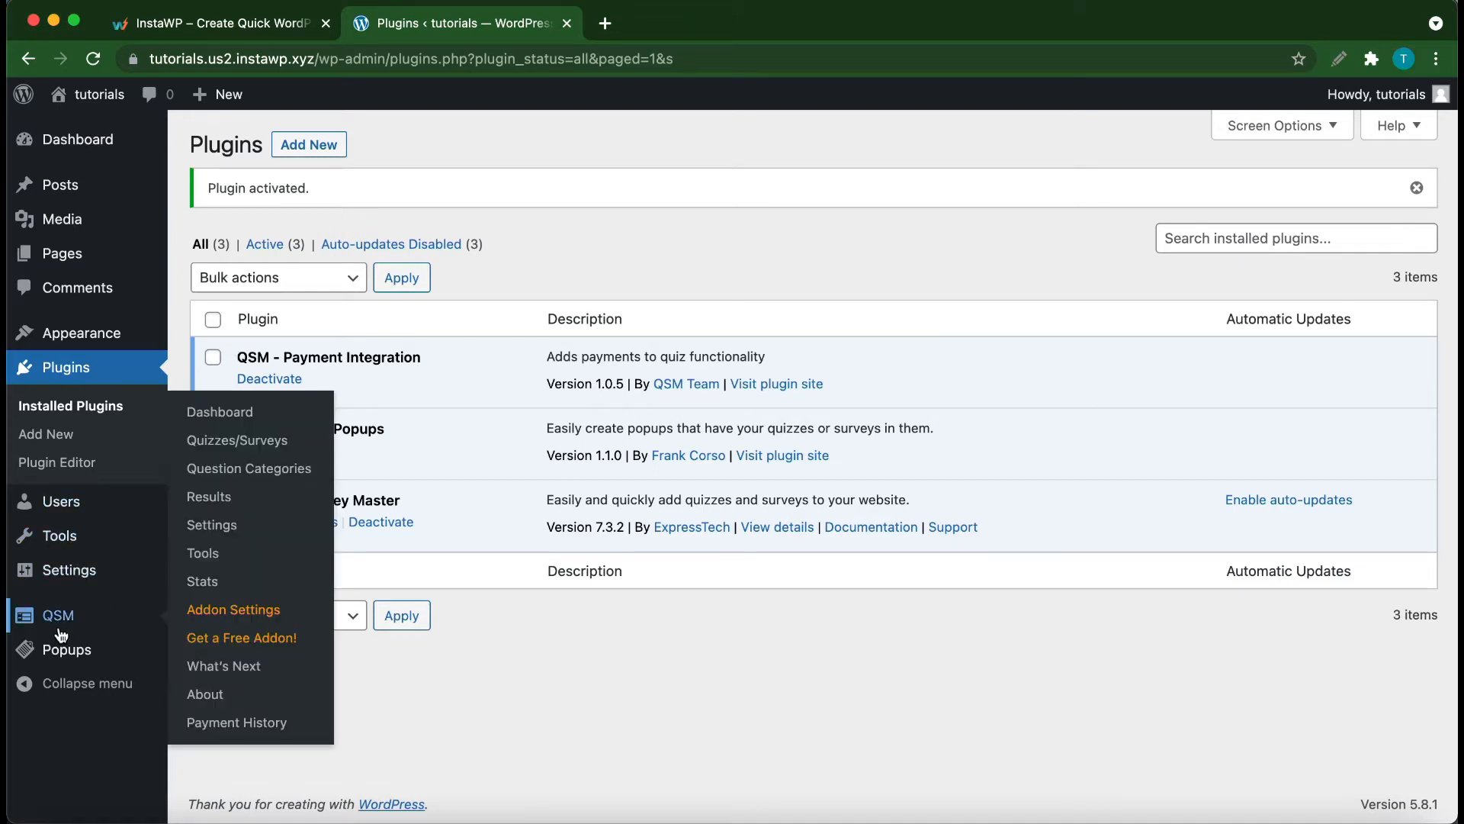
{"action": "left_click", "coordinate": [221, 615]}
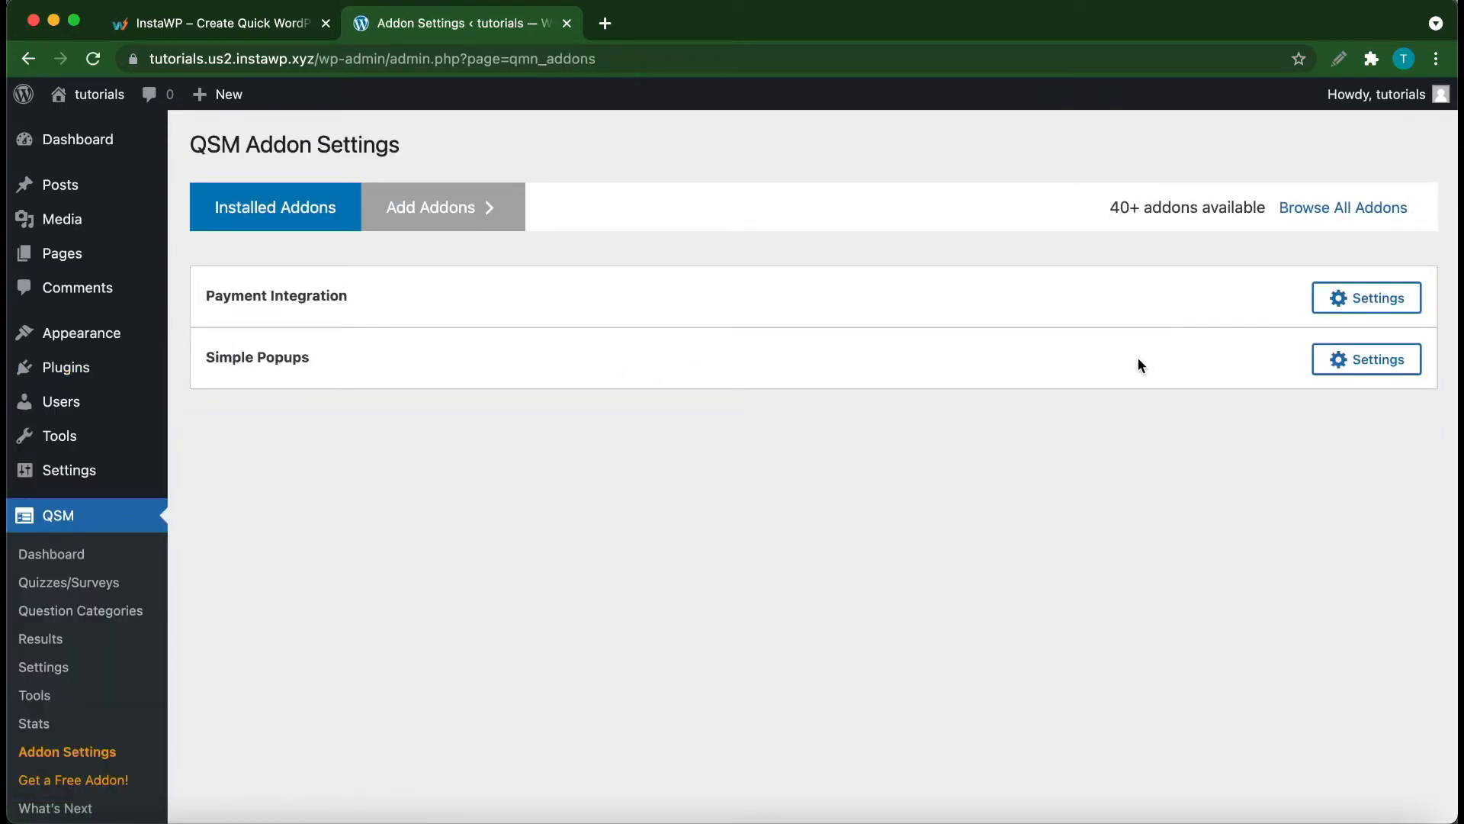
{"action": "left_click", "coordinate": [1367, 359]}
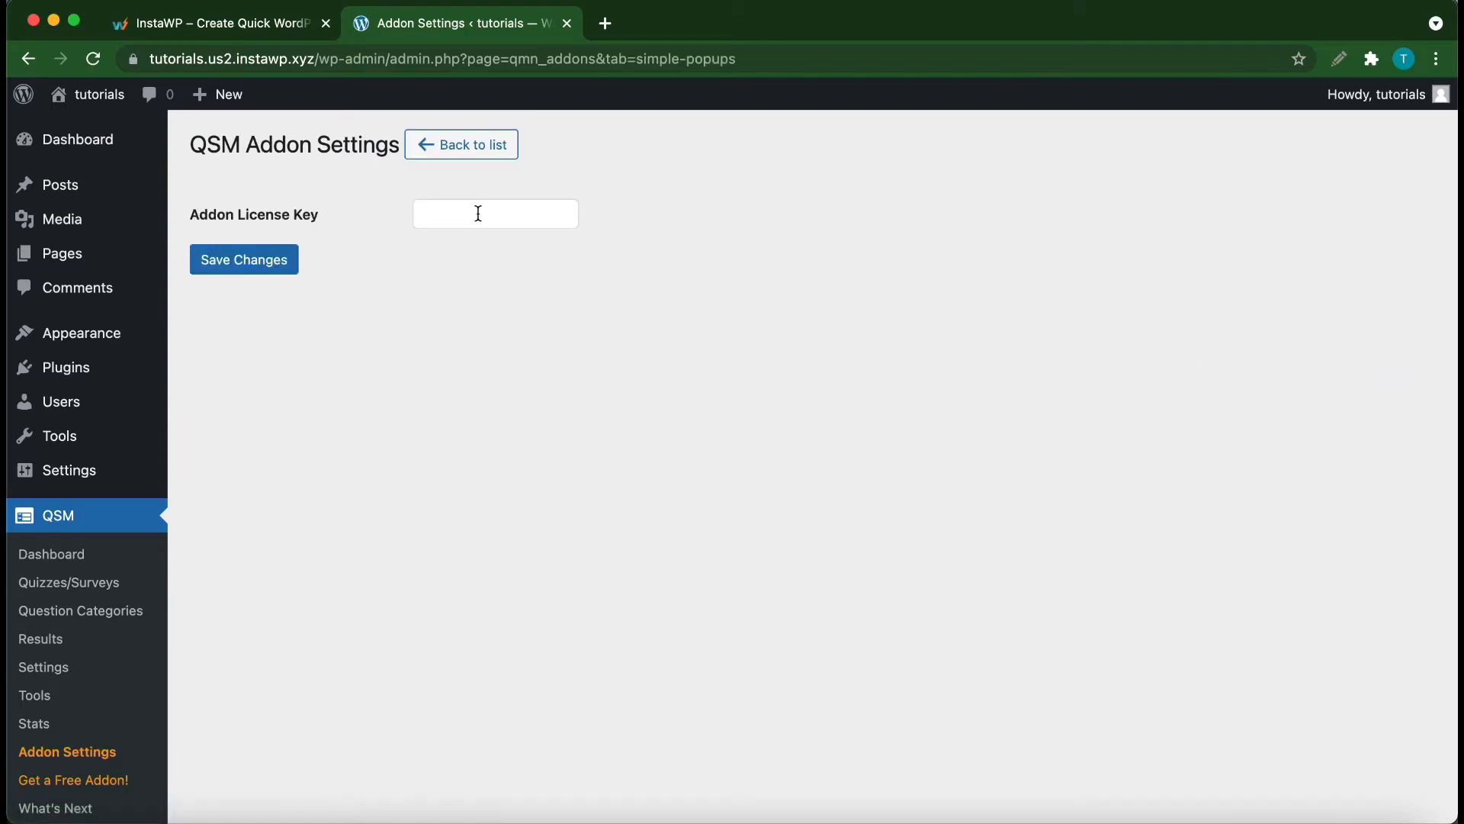
{"action": "left_click", "coordinate": [516, 213]}
{"action": "key", "text": "super+v"}
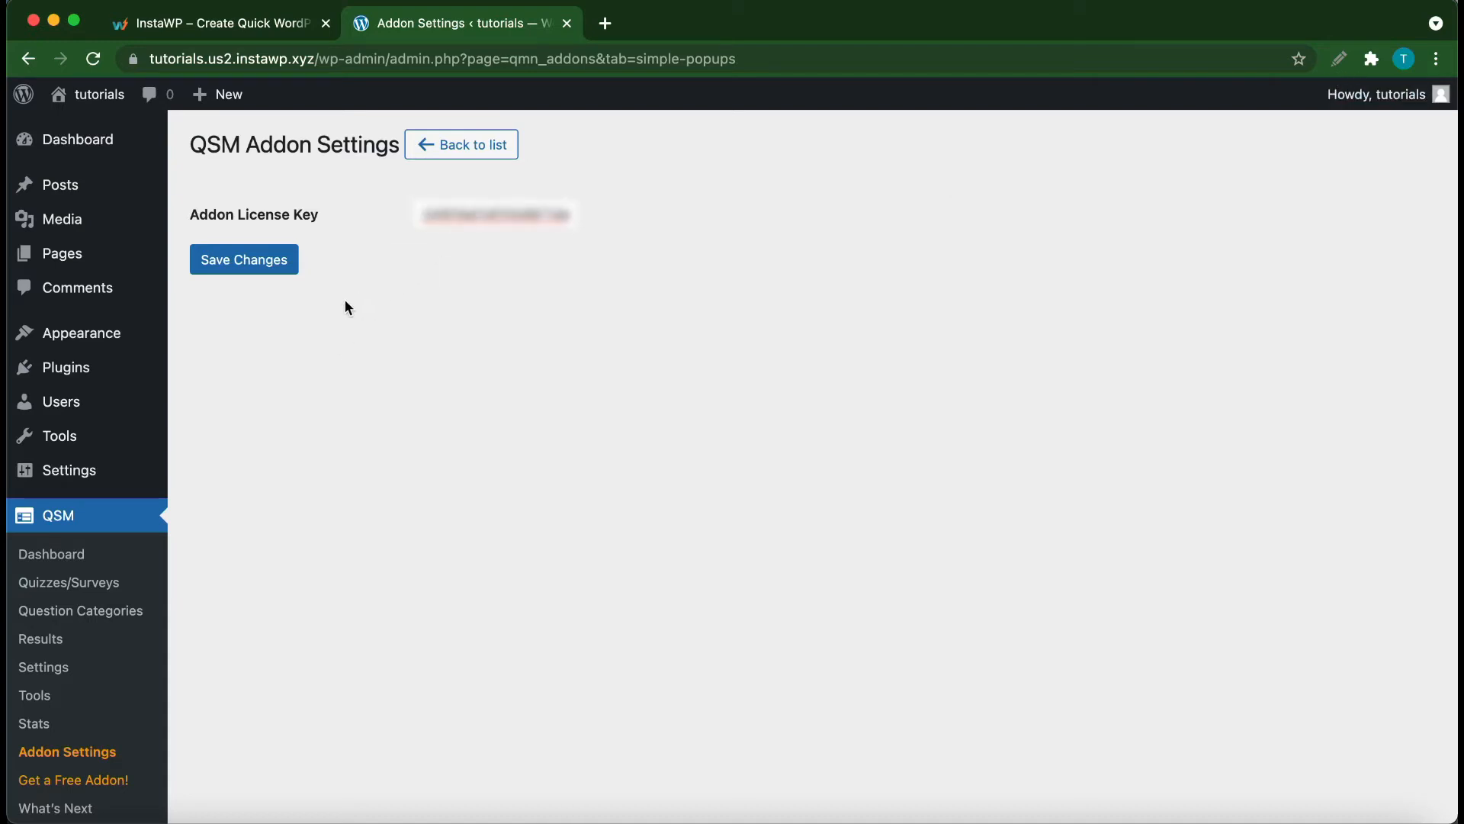
{"action": "left_click", "coordinate": [276, 267]}
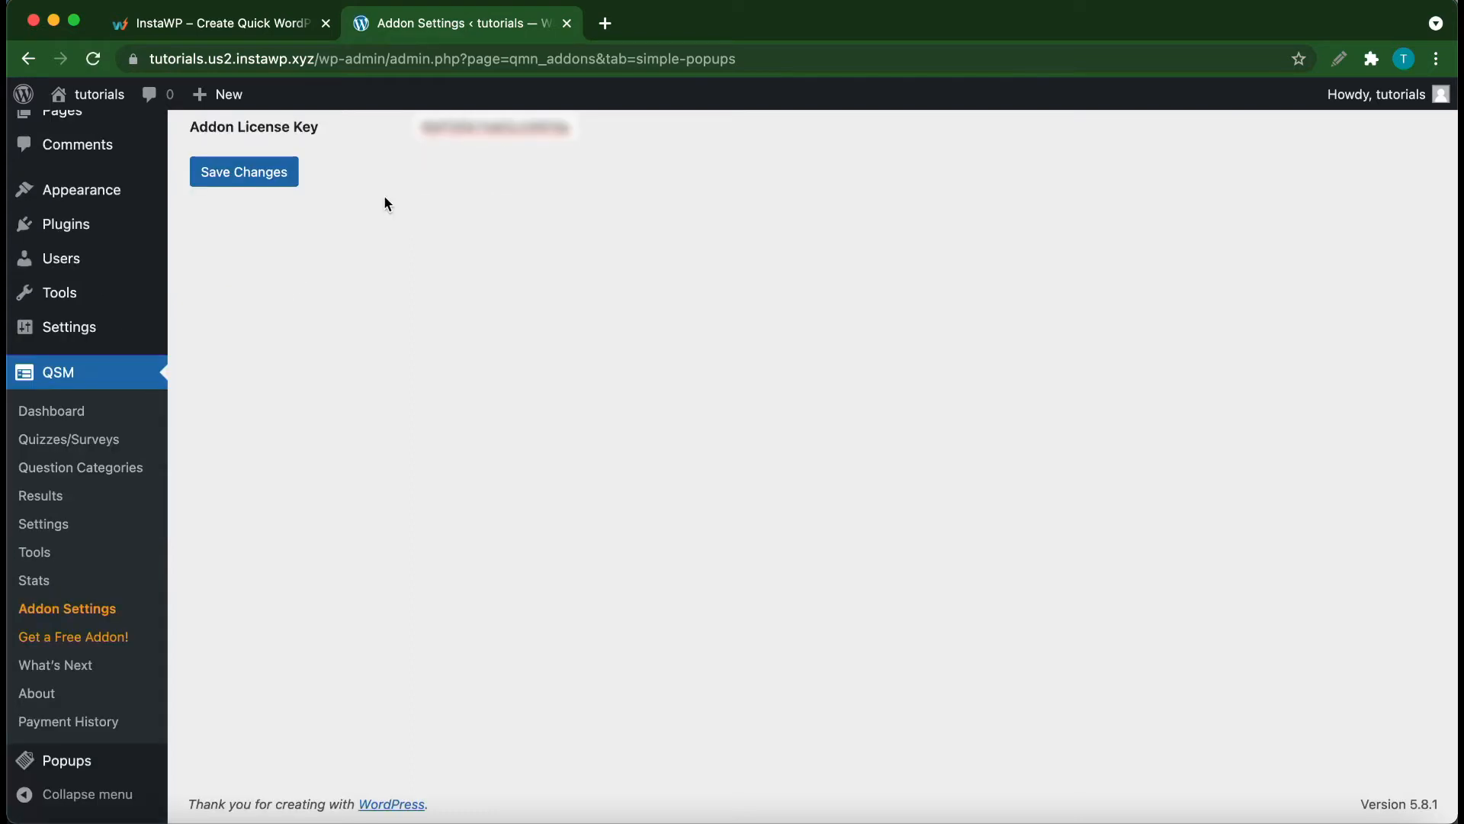
- Open the Work Survey for editing from the QSM quizzes list and show its contact settings
{"action": "left_click", "coordinate": [93, 448]}
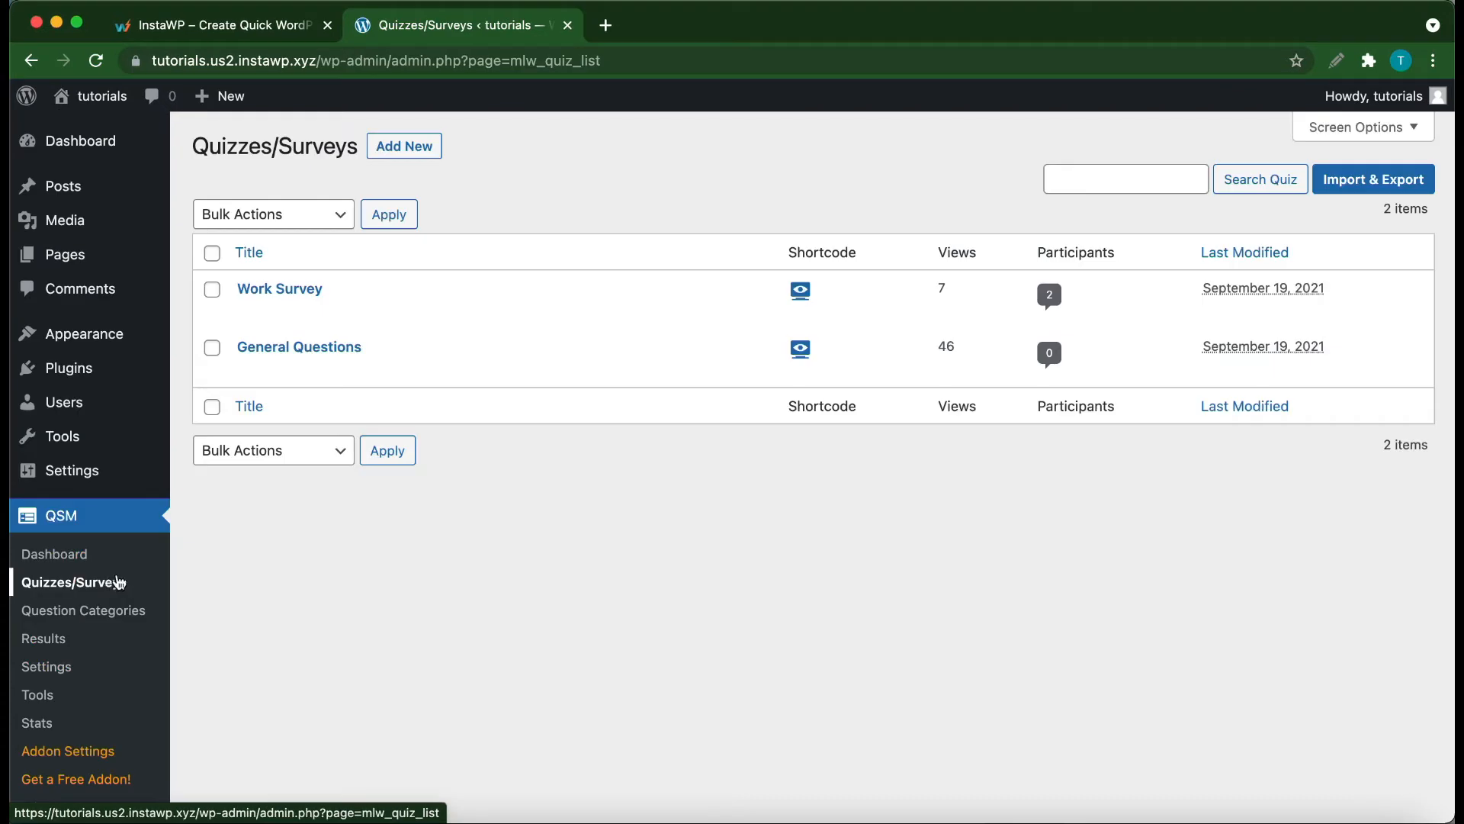
{"action": "mouse_move", "coordinate": [285, 313]}
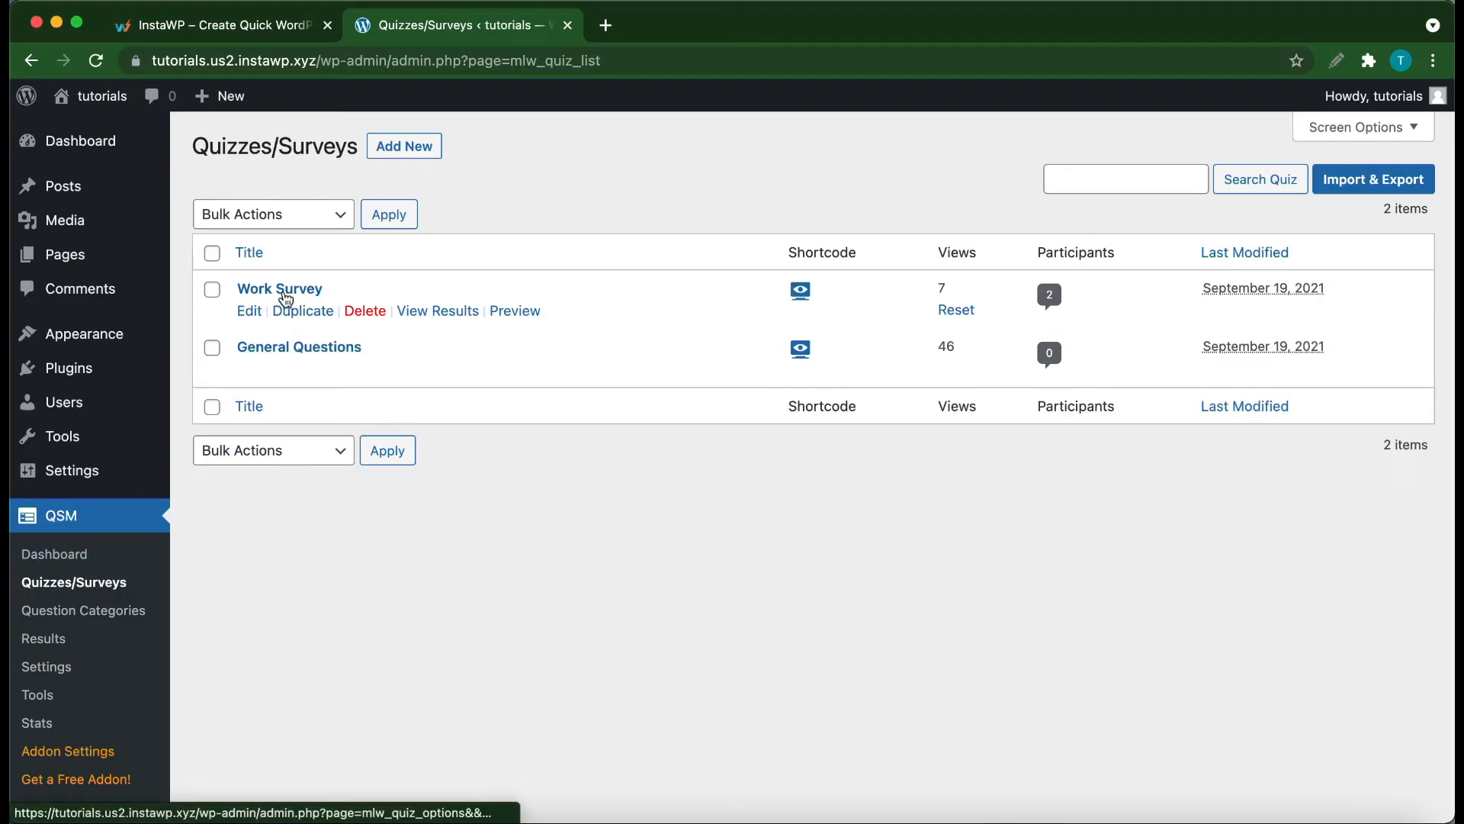
{"action": "left_click", "coordinate": [276, 294]}
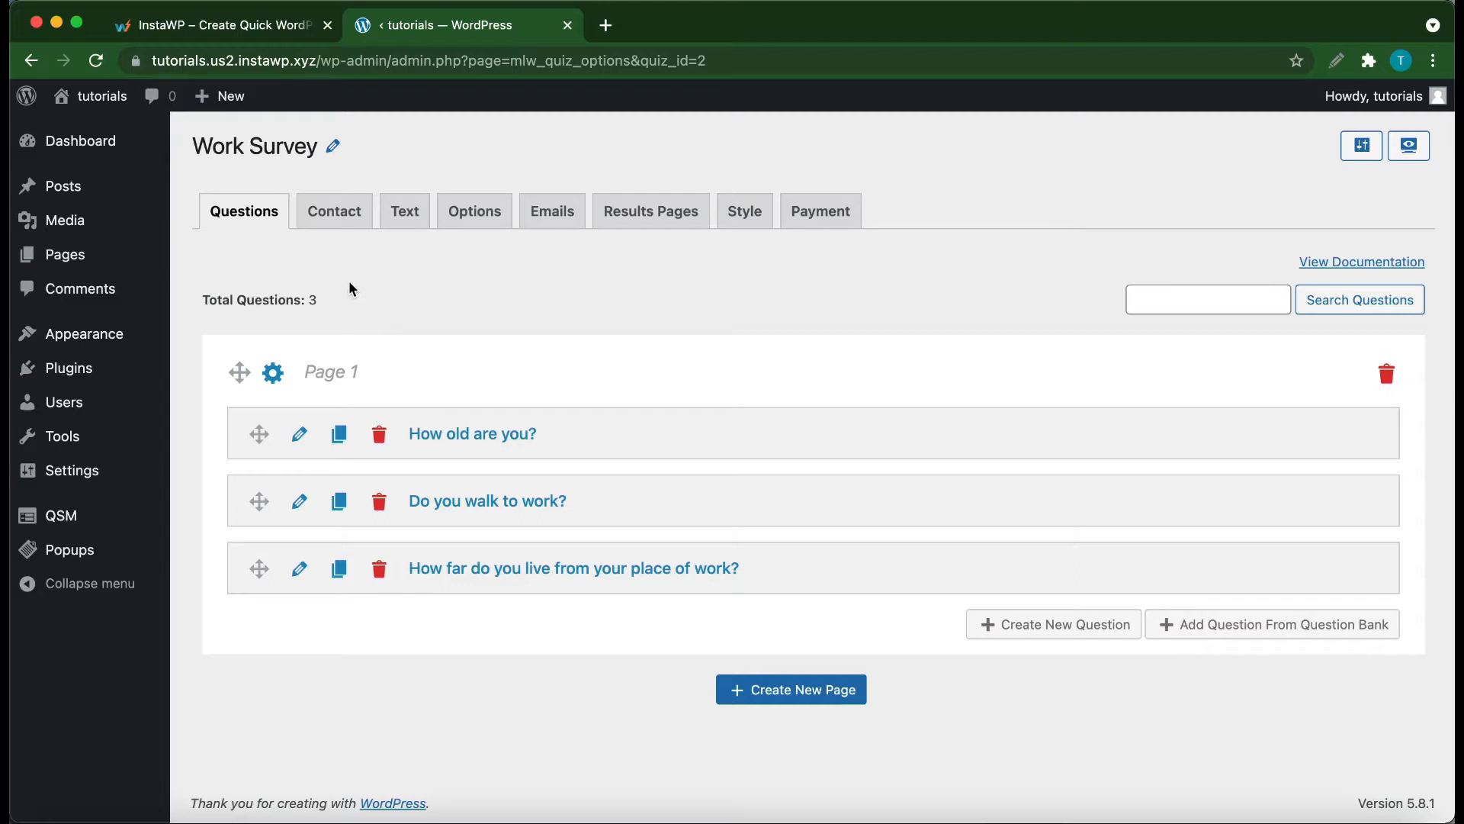
{"action": "left_click", "coordinate": [333, 229]}
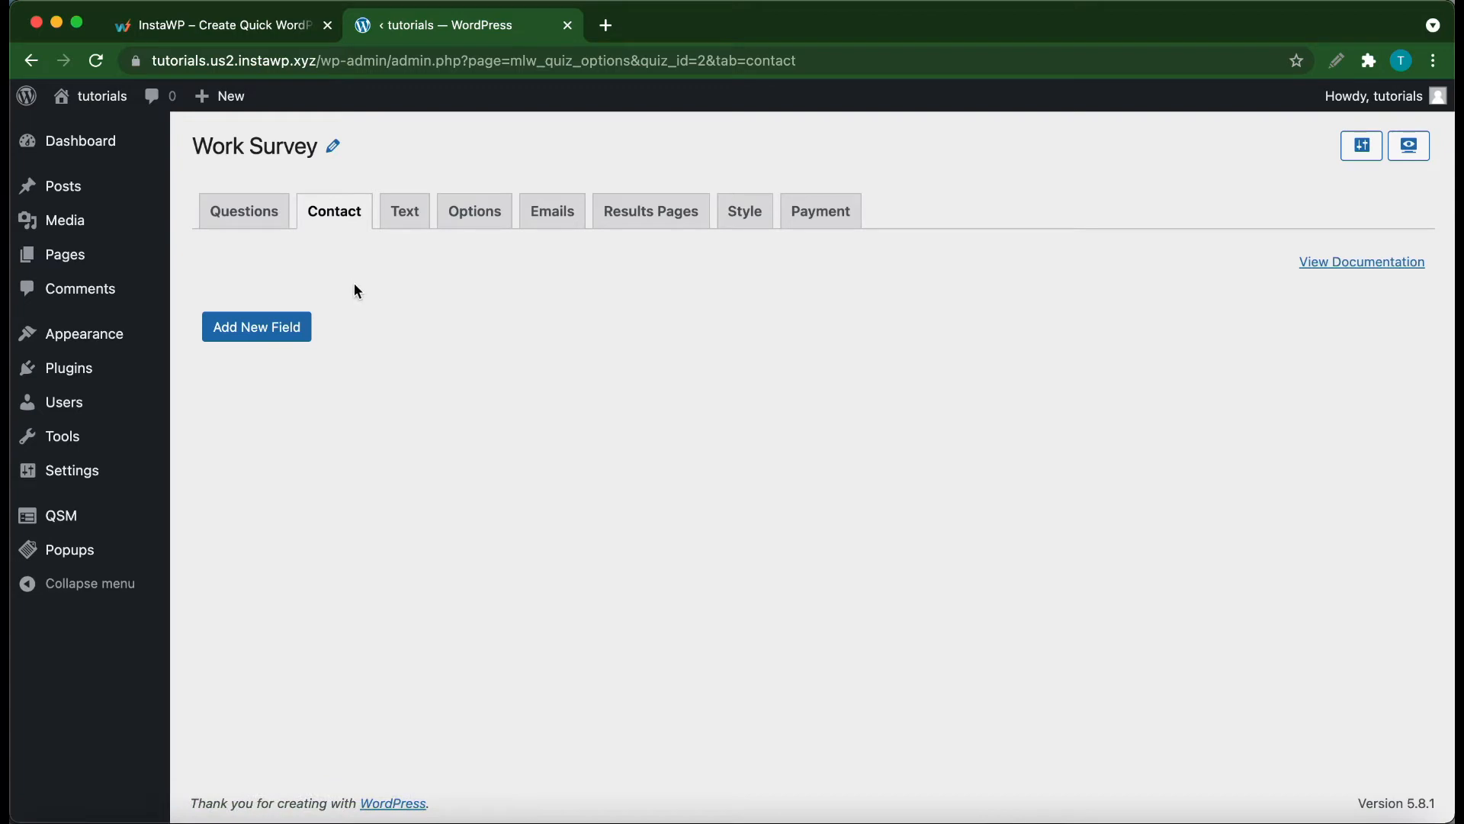
- Add a required Small Open Answer contact field labelled Name and used for Name
{"action": "left_click", "coordinate": [296, 327]}
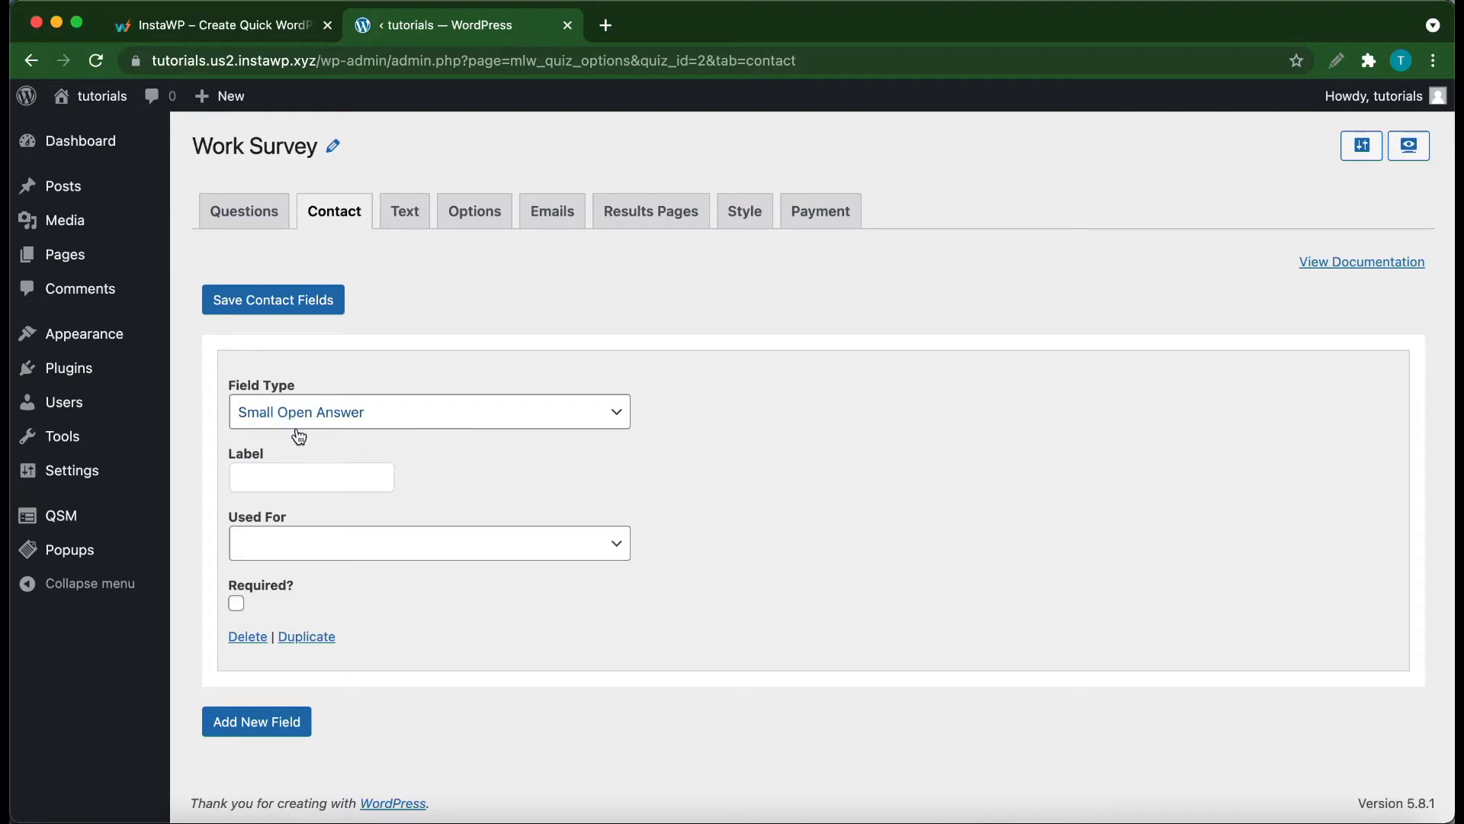
{"action": "left_click", "coordinate": [321, 413]}
{"action": "left_click", "coordinate": [325, 413]}
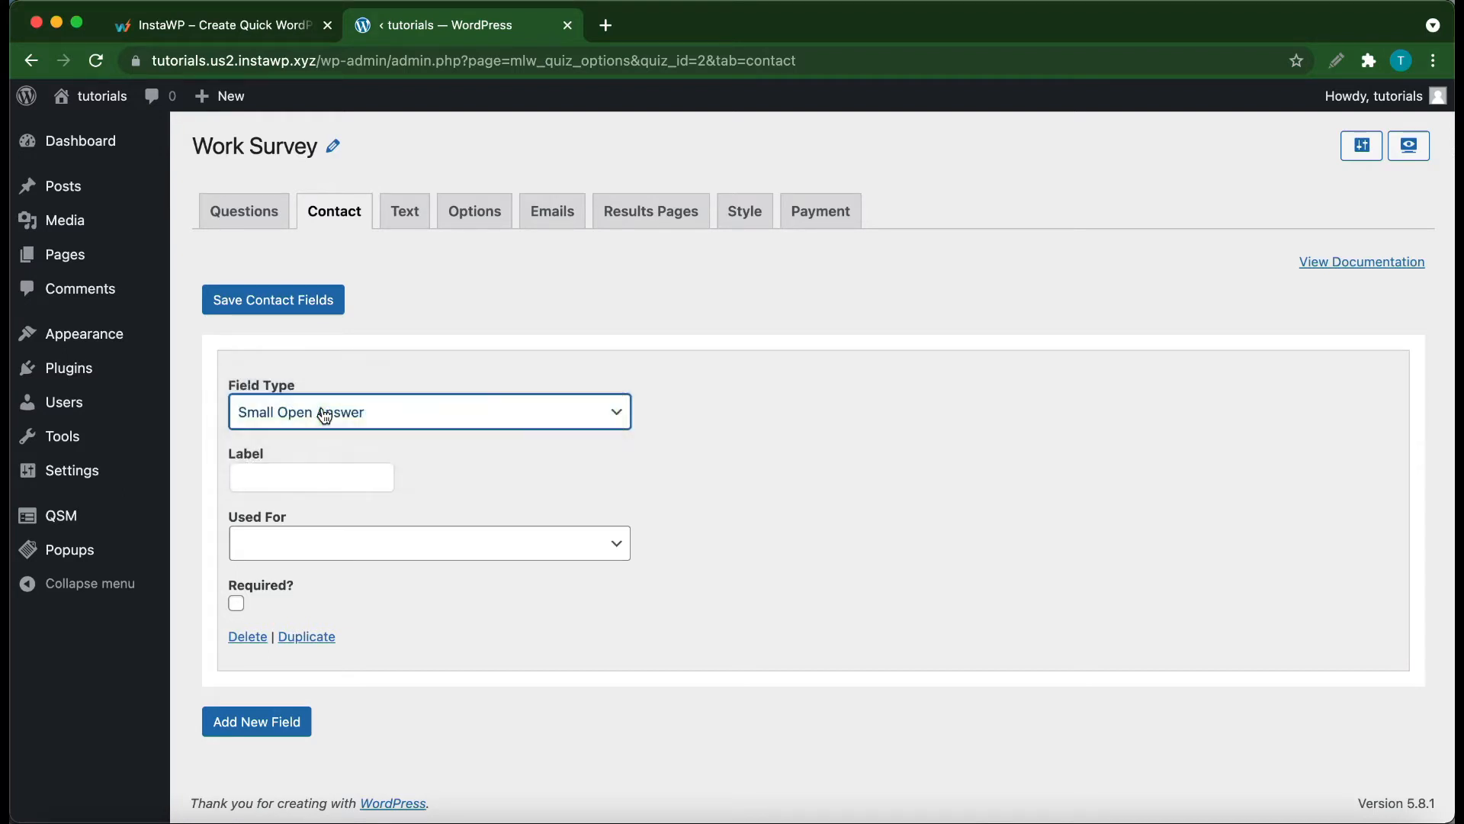
{"action": "left_click", "coordinate": [295, 474]}
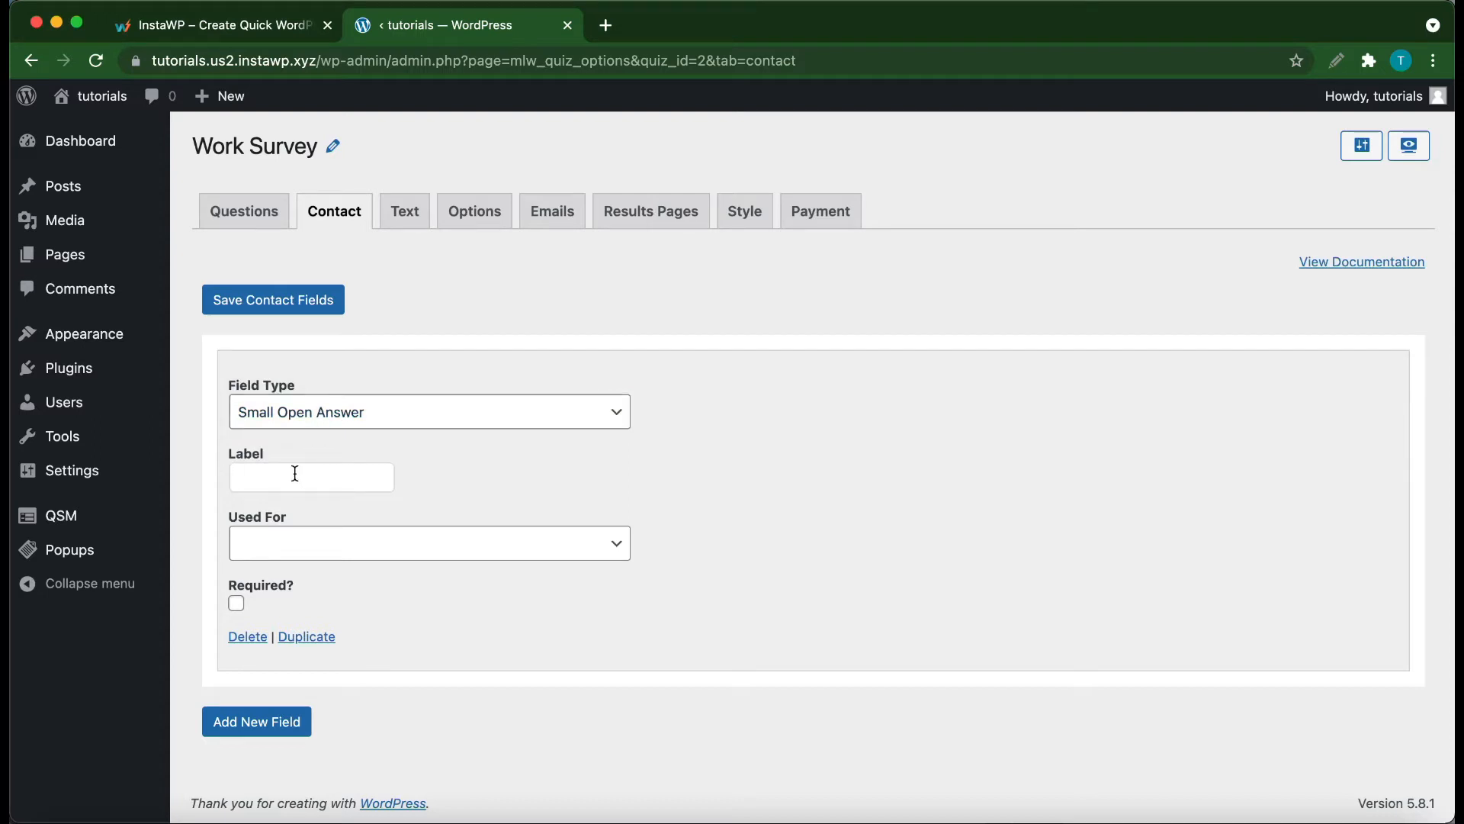
{"action": "type", "text": "Name"}
{"action": "left_click", "coordinate": [344, 554]}
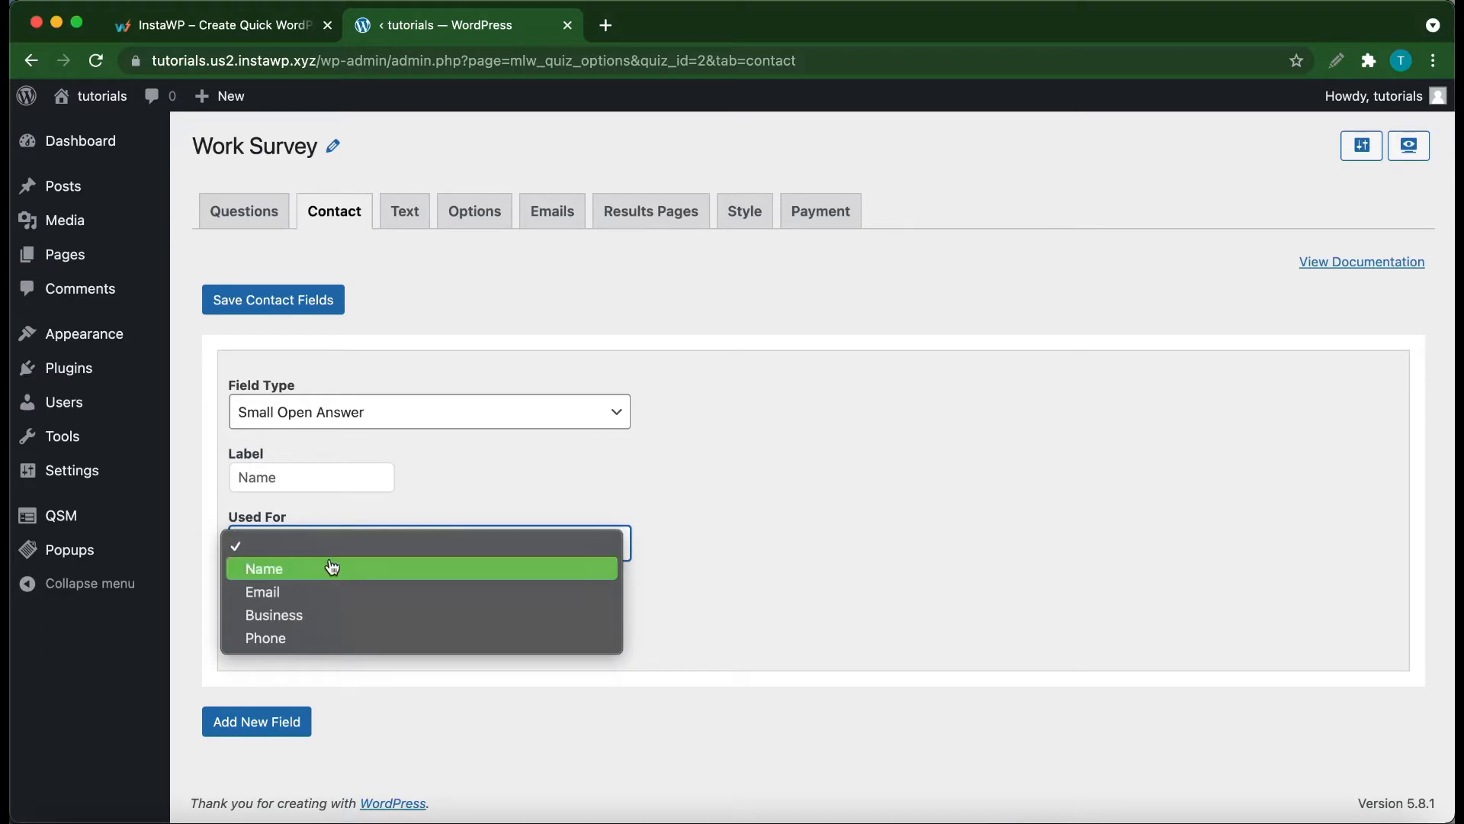
{"action": "left_click", "coordinate": [326, 570]}
{"action": "left_click", "coordinate": [236, 603]}
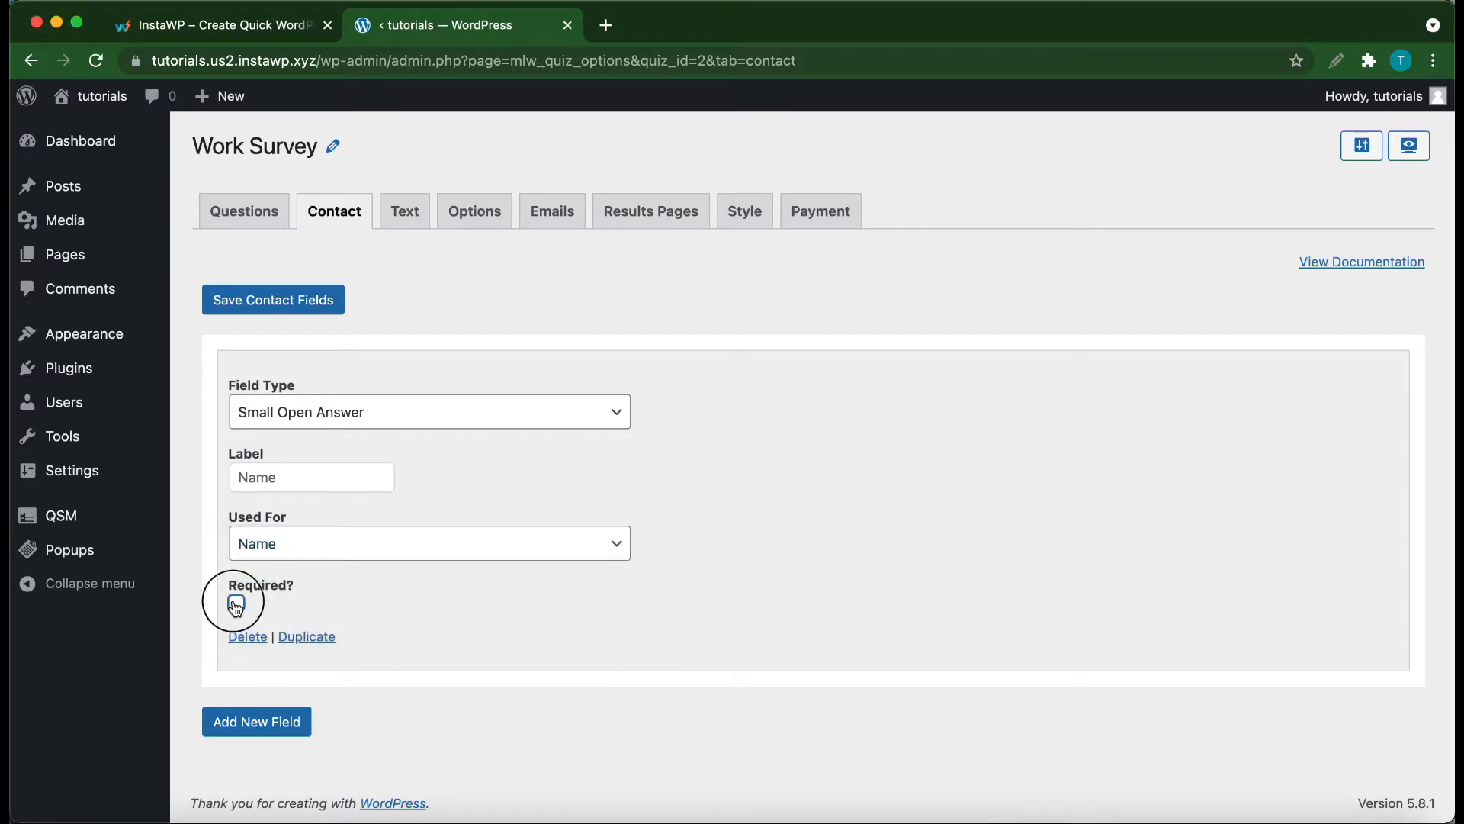
- Add a second required contact field of type Email, labelled Email and used for Email
{"action": "left_click", "coordinate": [278, 723]}
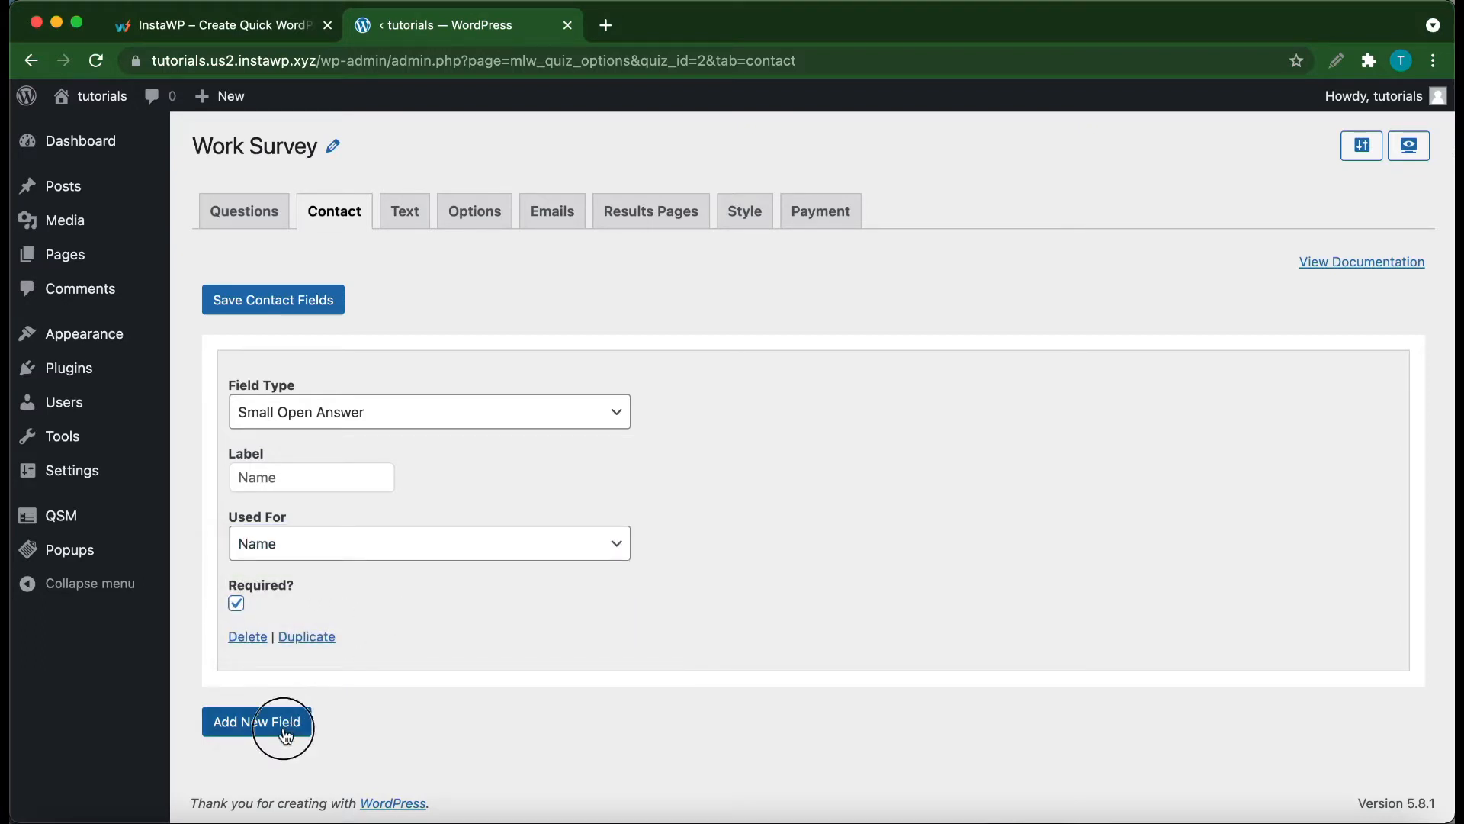
{"action": "scroll", "coordinate": [409, 633], "scroll_direction": "down", "scroll_amount": 5}
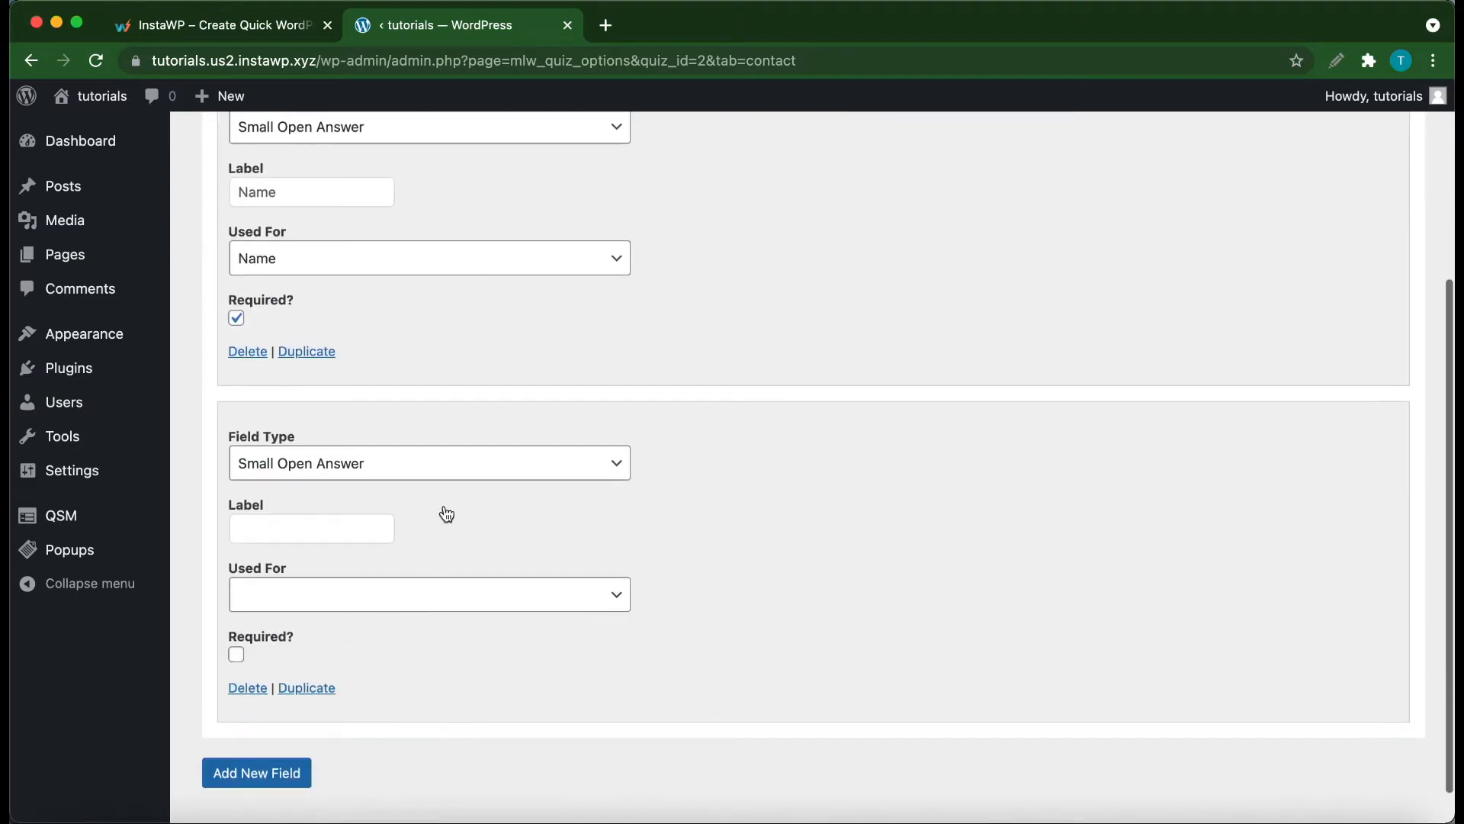
{"action": "left_click", "coordinate": [384, 479]}
{"action": "left_click", "coordinate": [340, 488]}
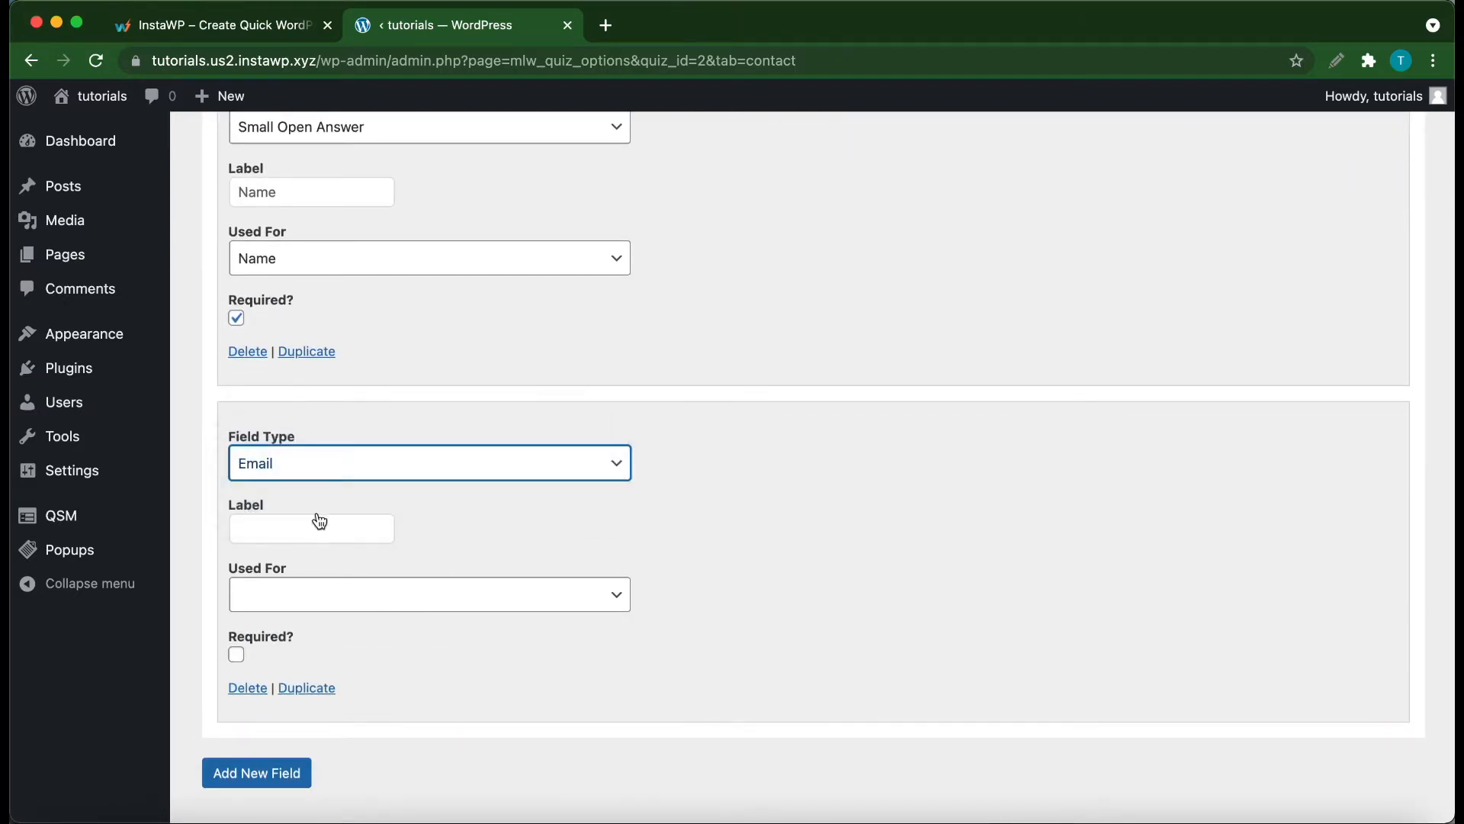
{"action": "left_click", "coordinate": [308, 521]}
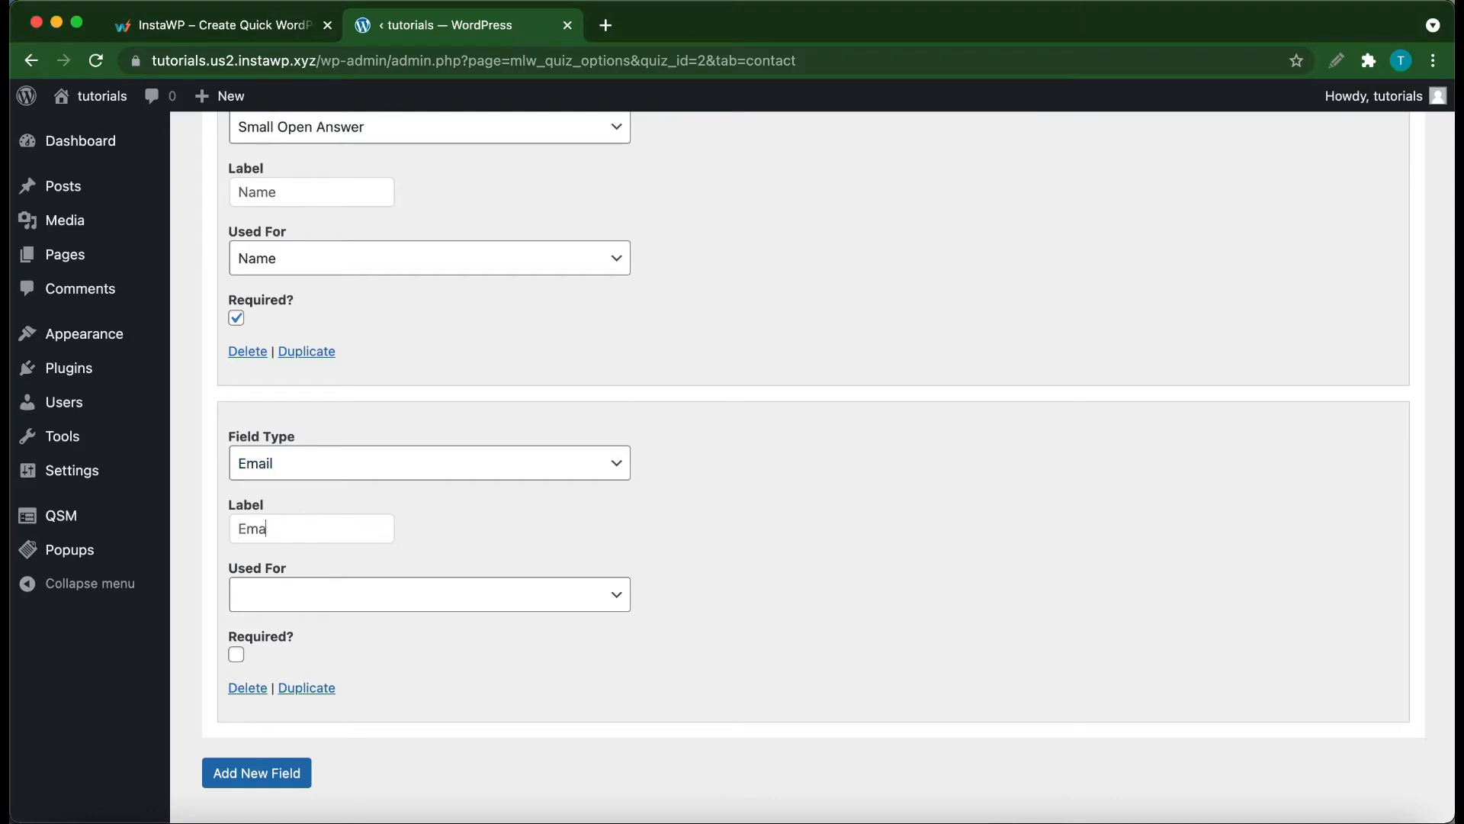
{"action": "left_click", "coordinate": [372, 593]}
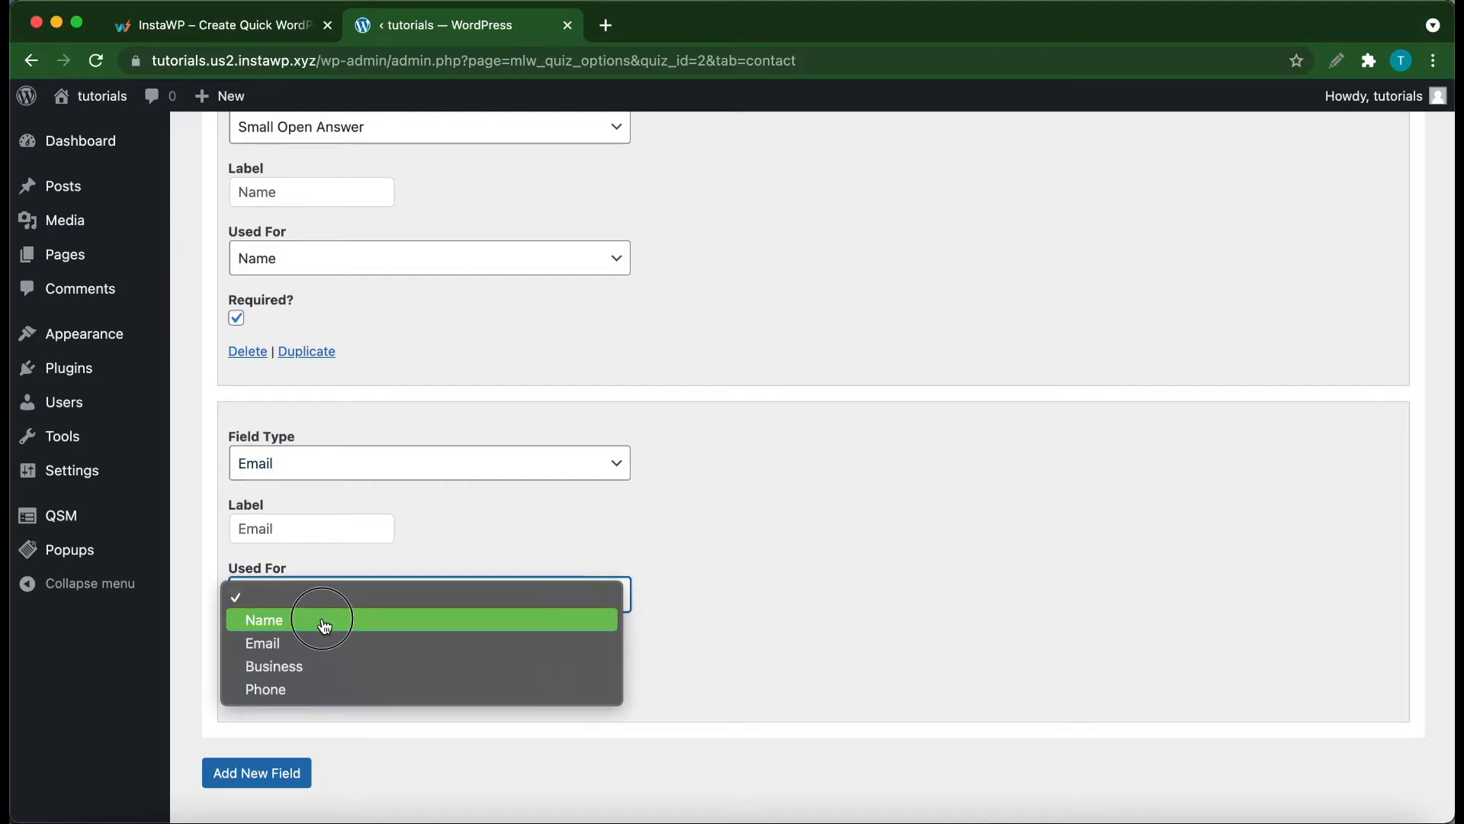
{"action": "left_click", "coordinate": [324, 619]}
{"action": "left_click", "coordinate": [332, 608]}
{"action": "left_click", "coordinate": [318, 622]}
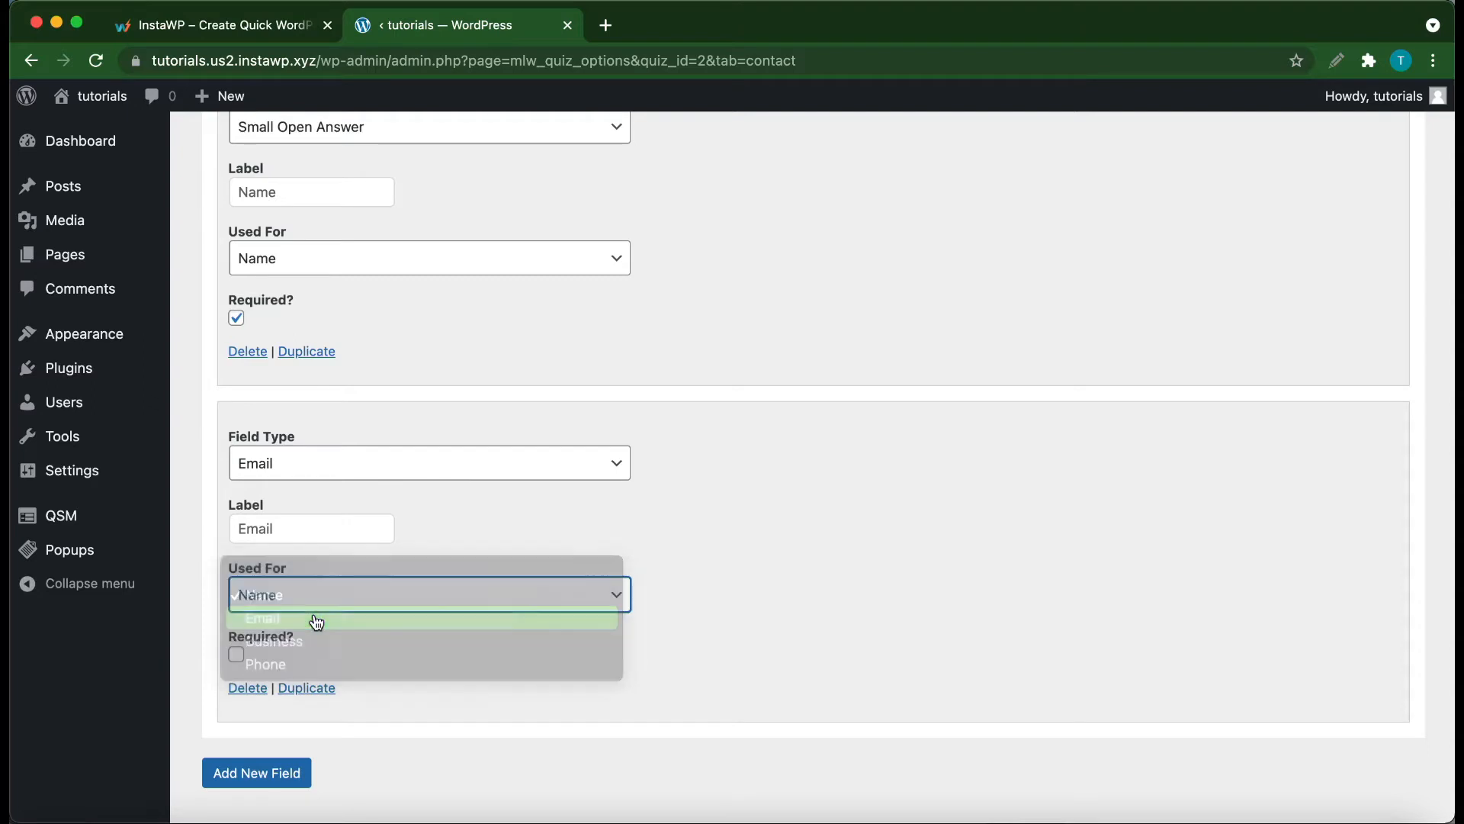
{"action": "scroll", "coordinate": [424, 668], "scroll_direction": "down", "scroll_amount": 1}
{"action": "left_click", "coordinate": [236, 615]}
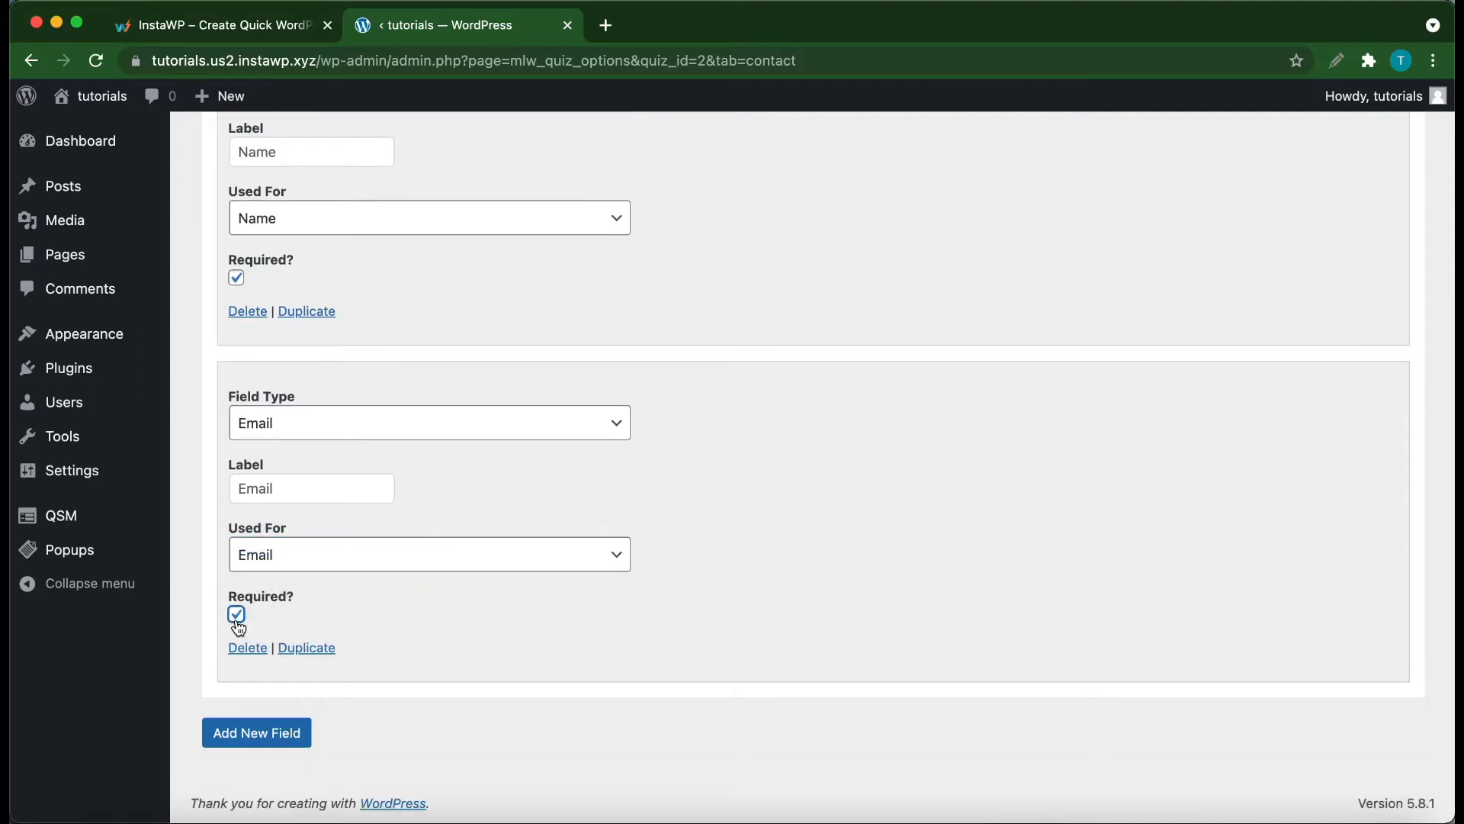
- Save the Work Survey's contact fields and look over the saved list
{"action": "scroll", "coordinate": [407, 716], "scroll_direction": "up", "scroll_amount": 5}
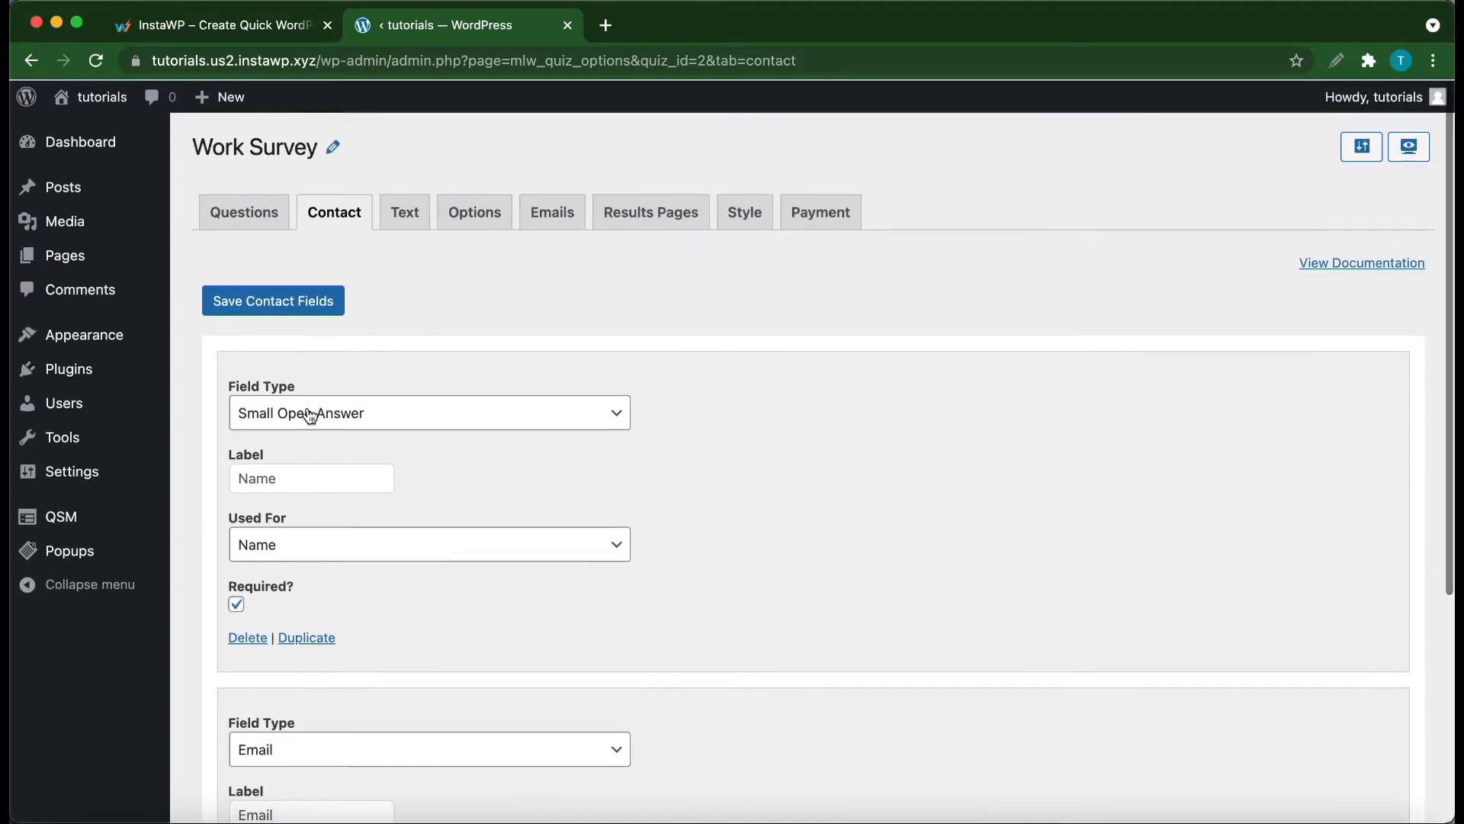
{"action": "left_click", "coordinate": [267, 312]}
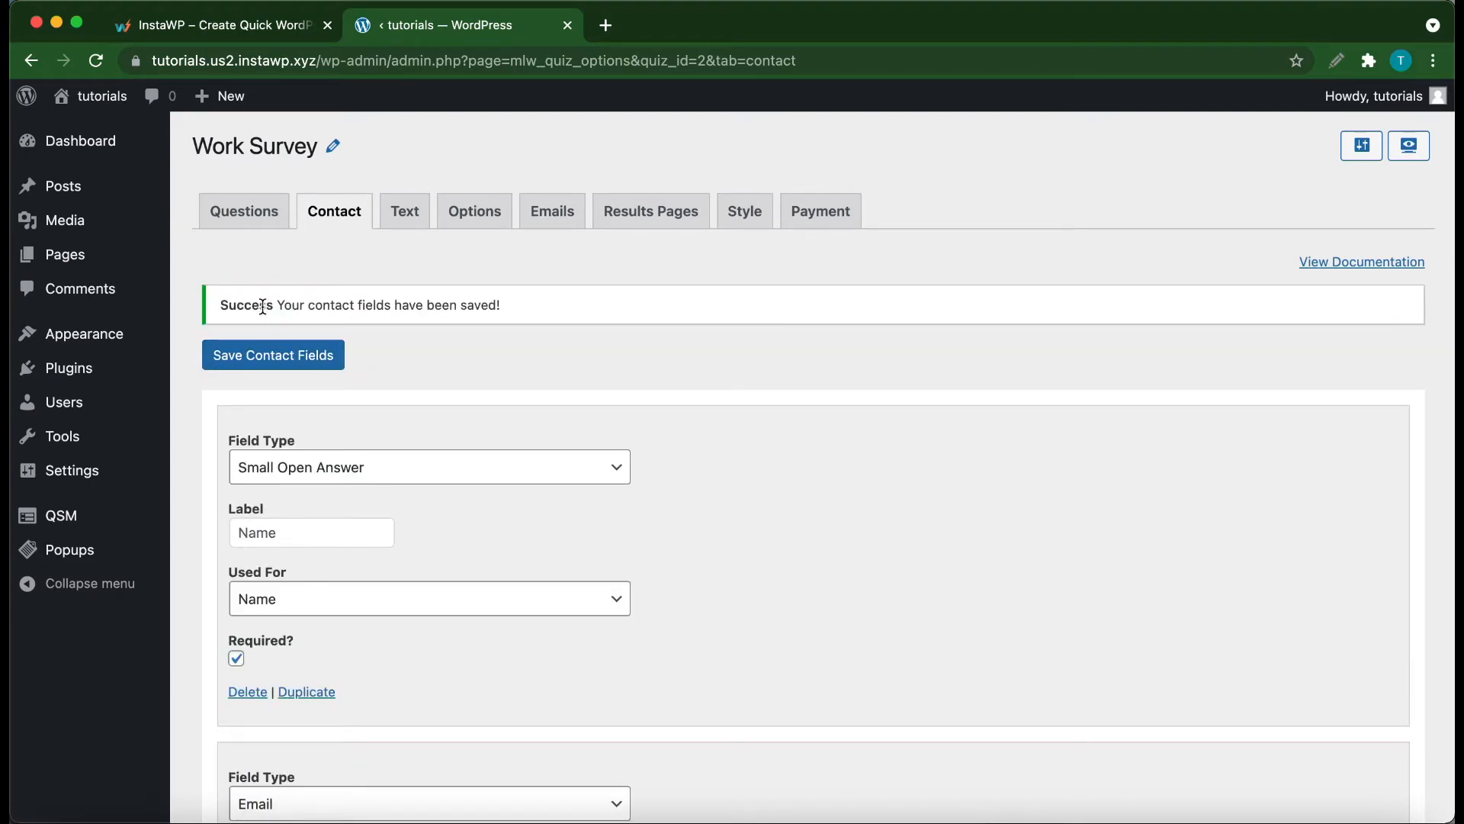
{"action": "scroll", "coordinate": [500, 336], "scroll_direction": "down", "scroll_amount": 5}
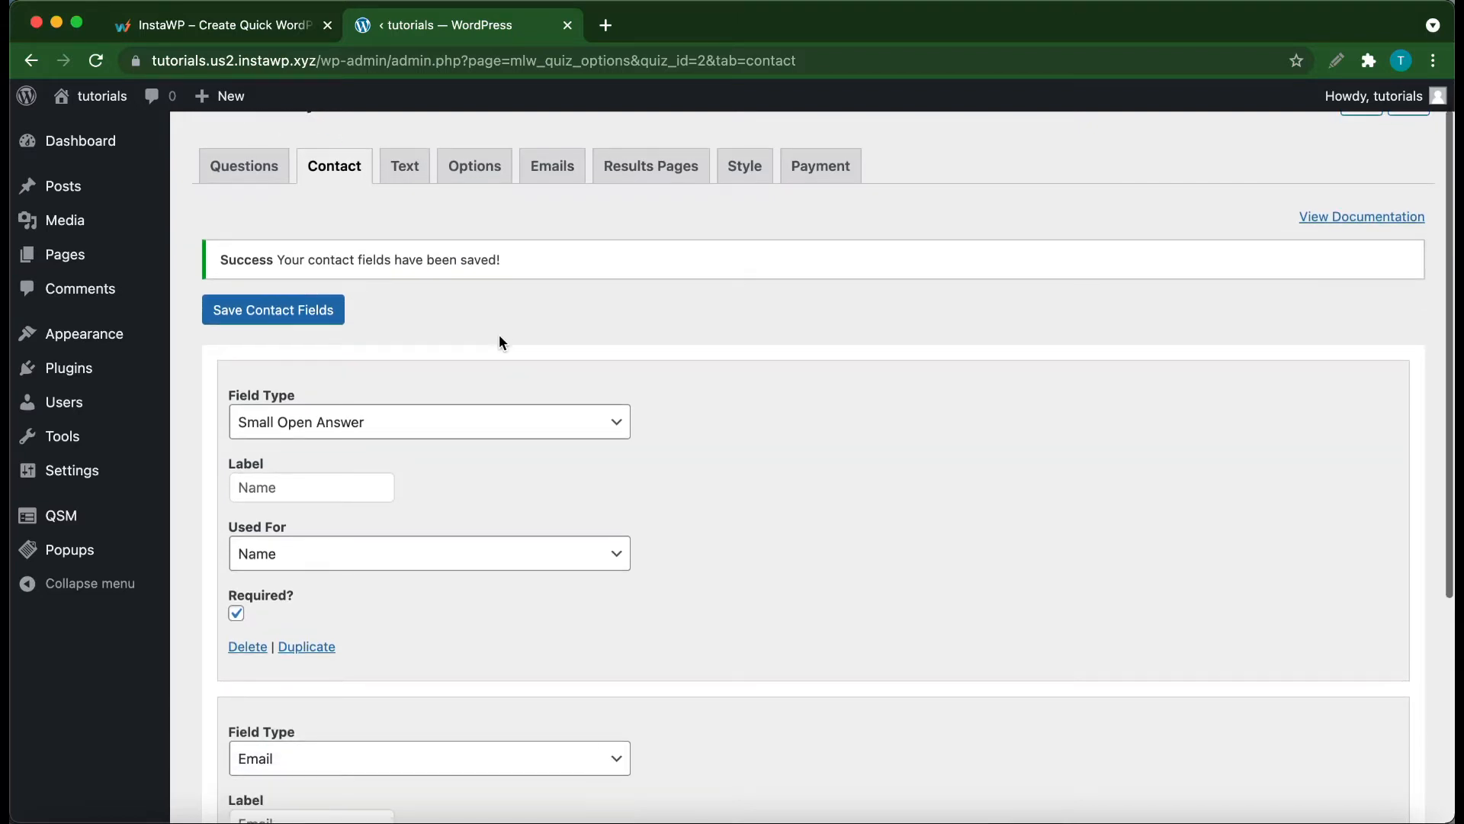
{"action": "scroll", "coordinate": [502, 344], "scroll_direction": "up", "scroll_amount": 5}
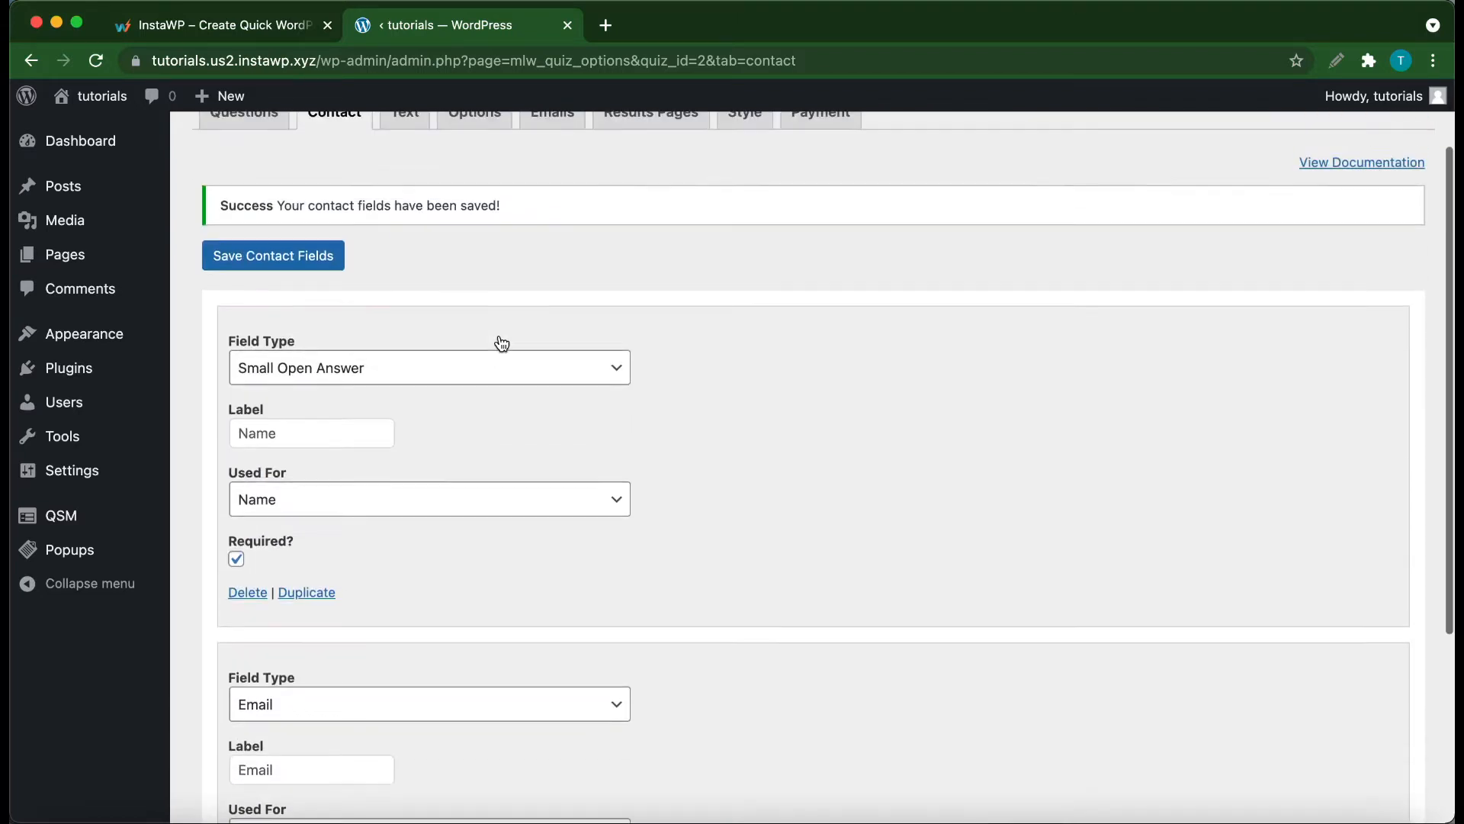
- Create and save a popup with the headline Sample Survey that shows the Work Survey after 3 seconds
{"action": "left_click", "coordinate": [64, 555]}
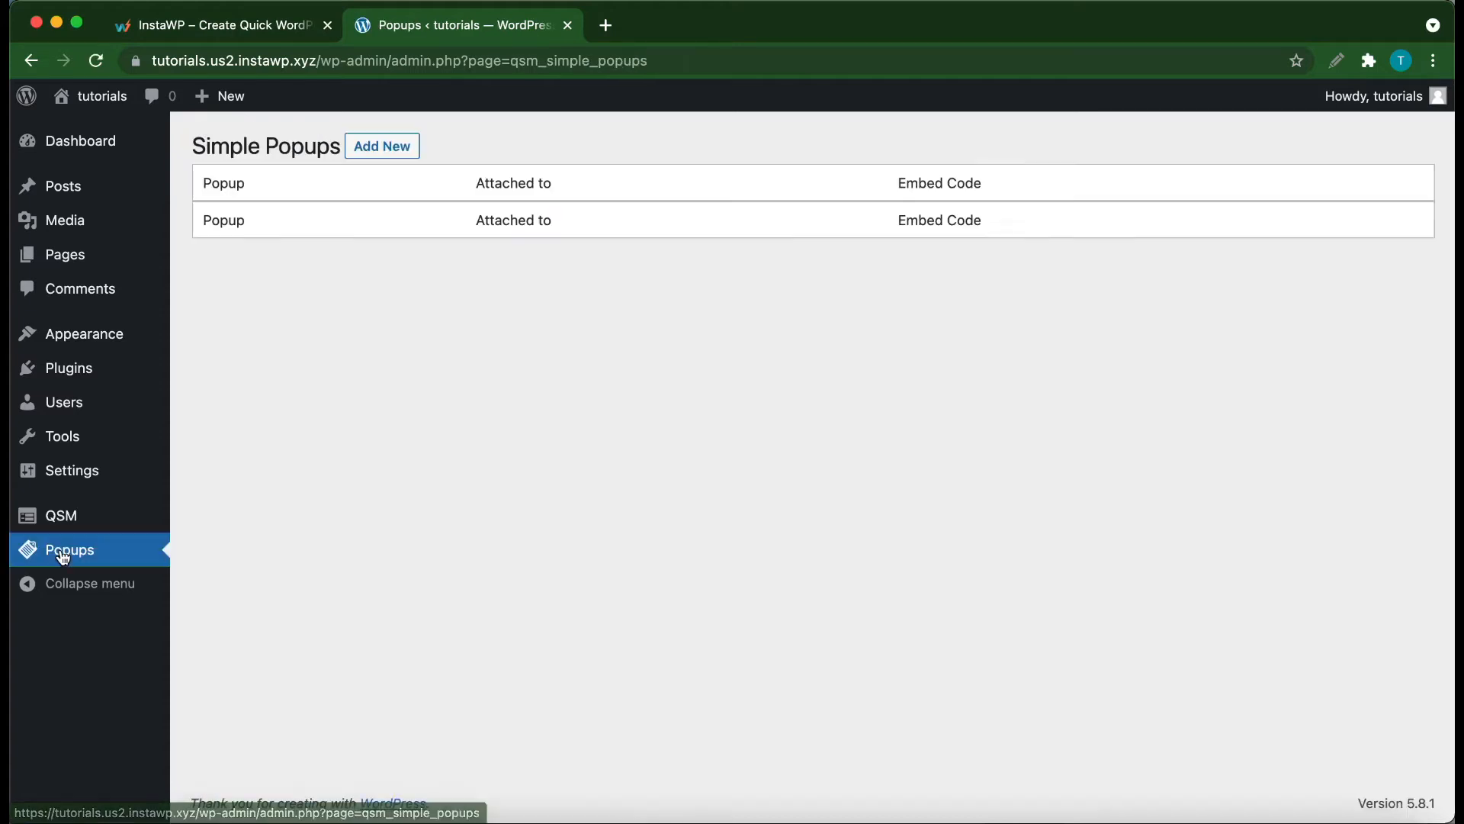
{"action": "left_click", "coordinate": [392, 145]}
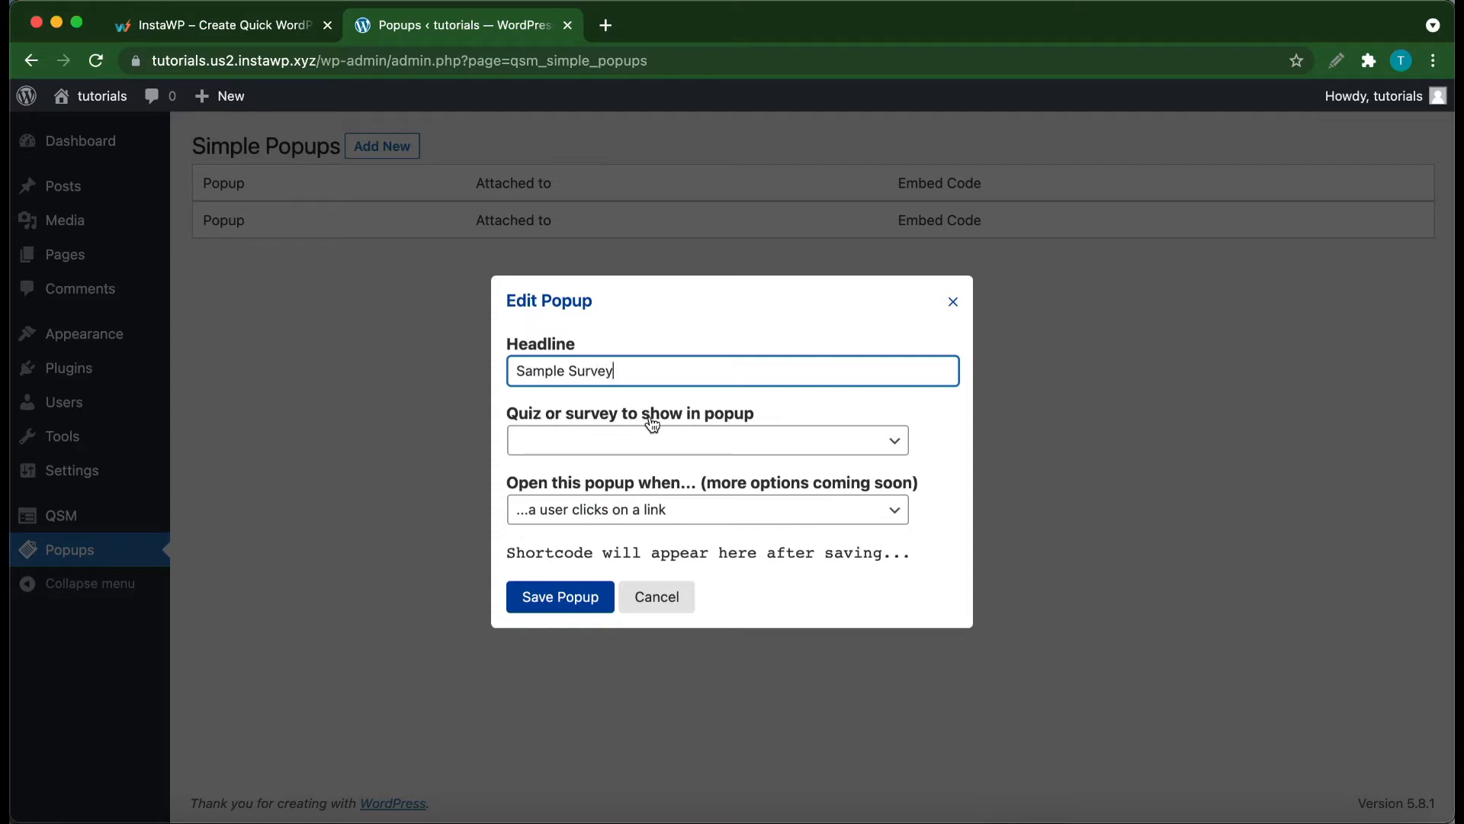
{"action": "left_click", "coordinate": [694, 444]}
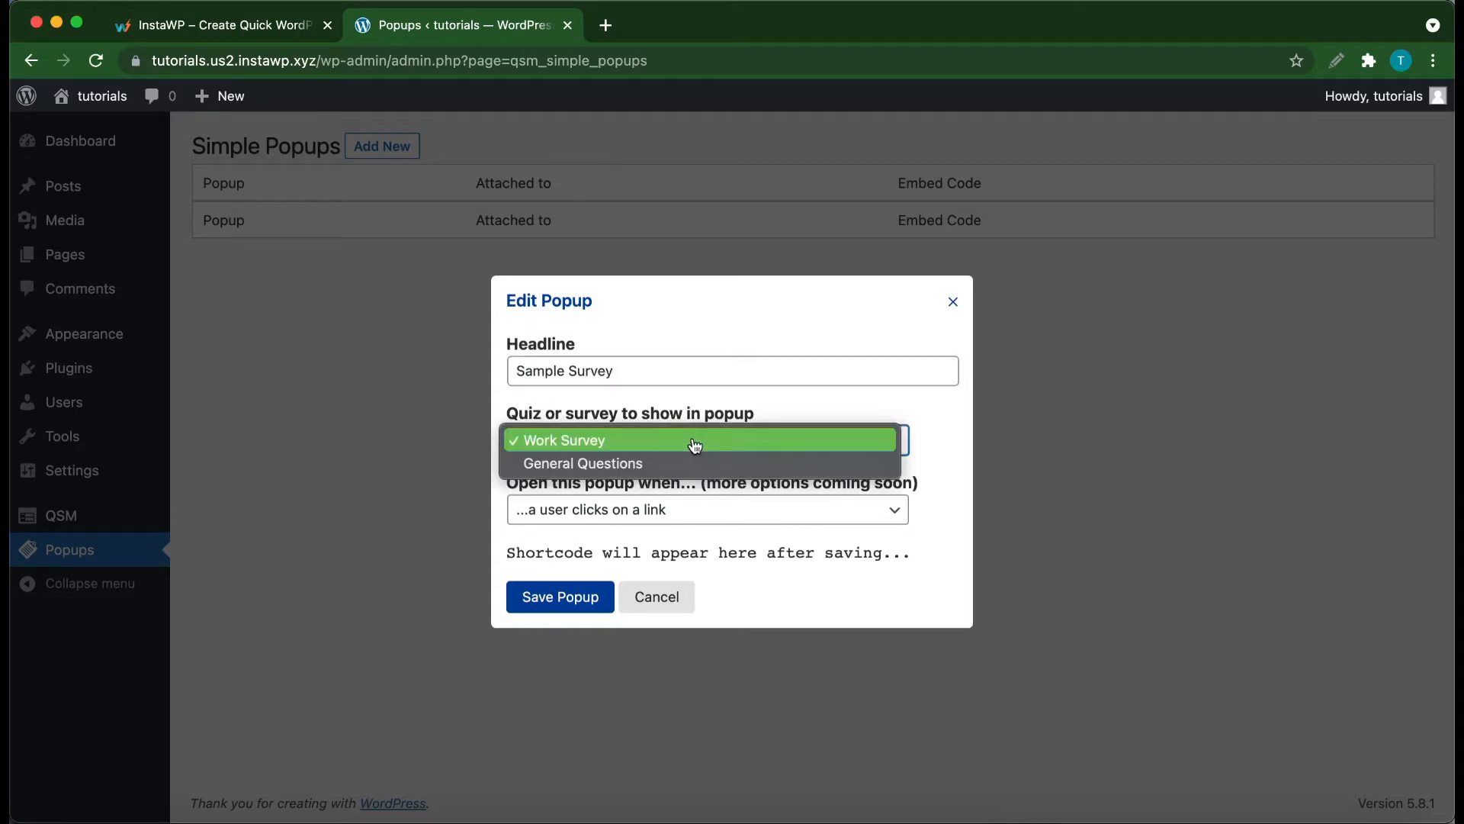
{"action": "left_click", "coordinate": [585, 442]}
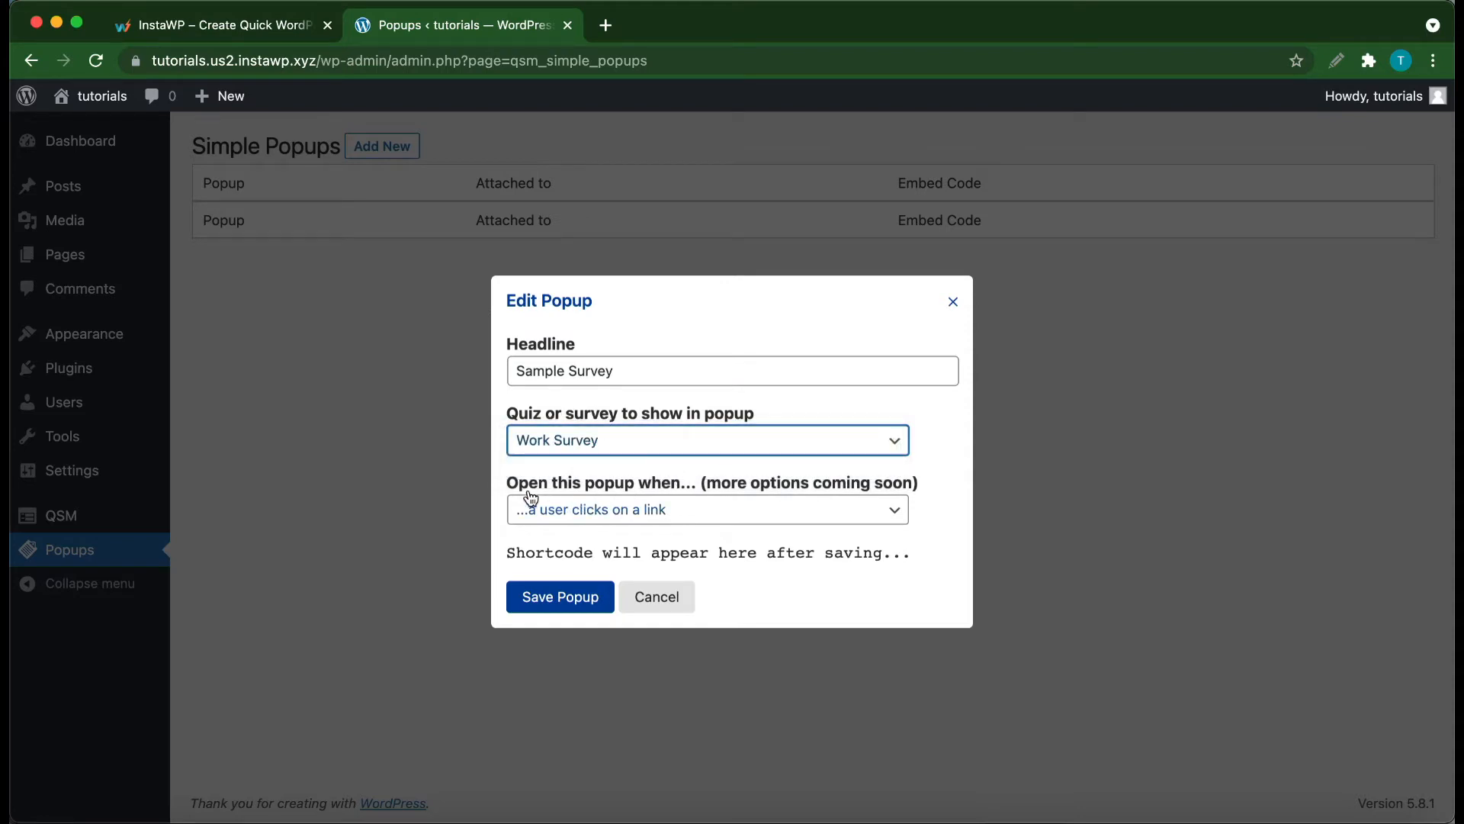
{"action": "left_click", "coordinate": [654, 512]}
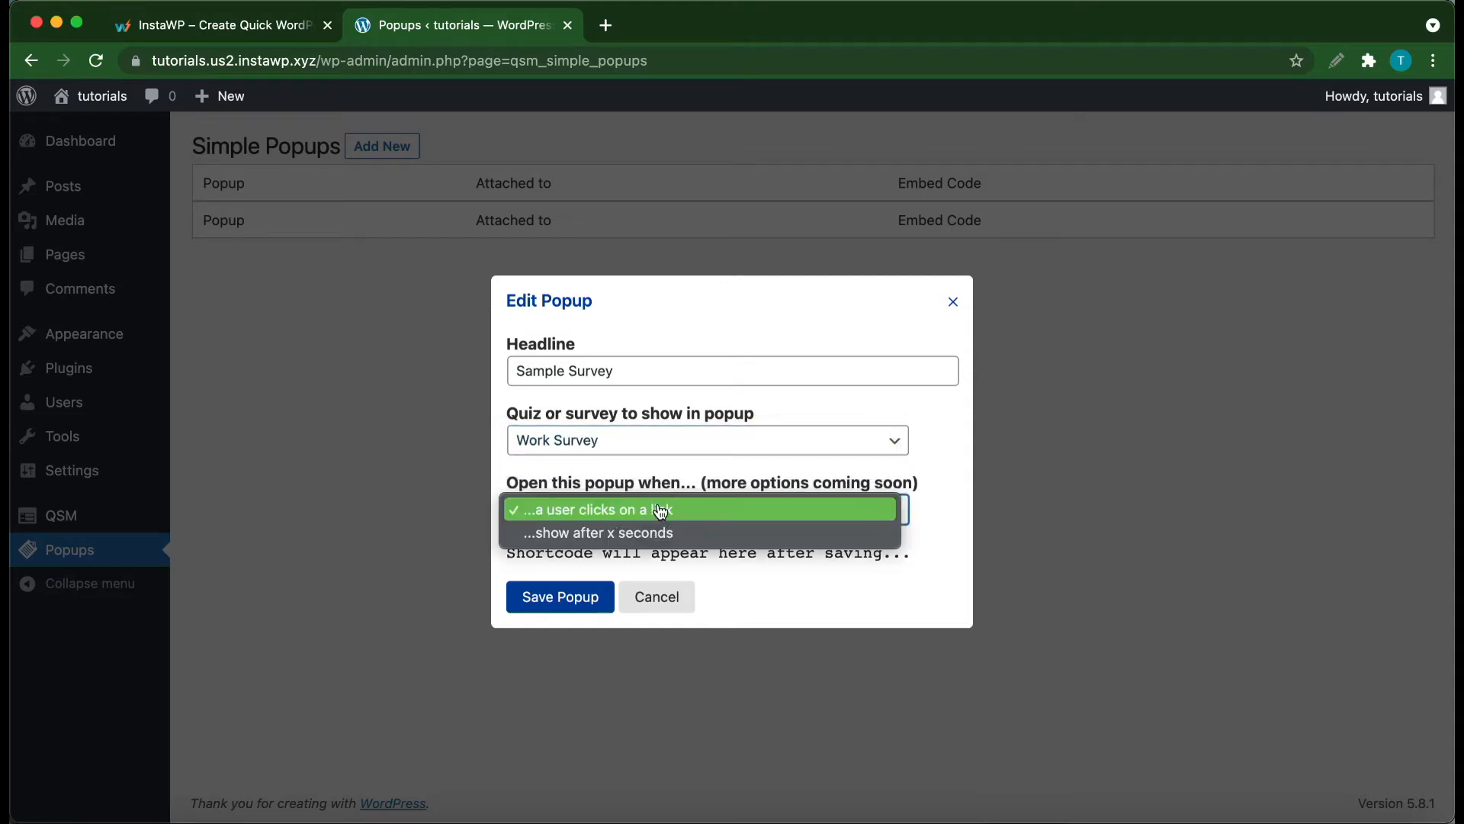
{"action": "left_click", "coordinate": [632, 544]}
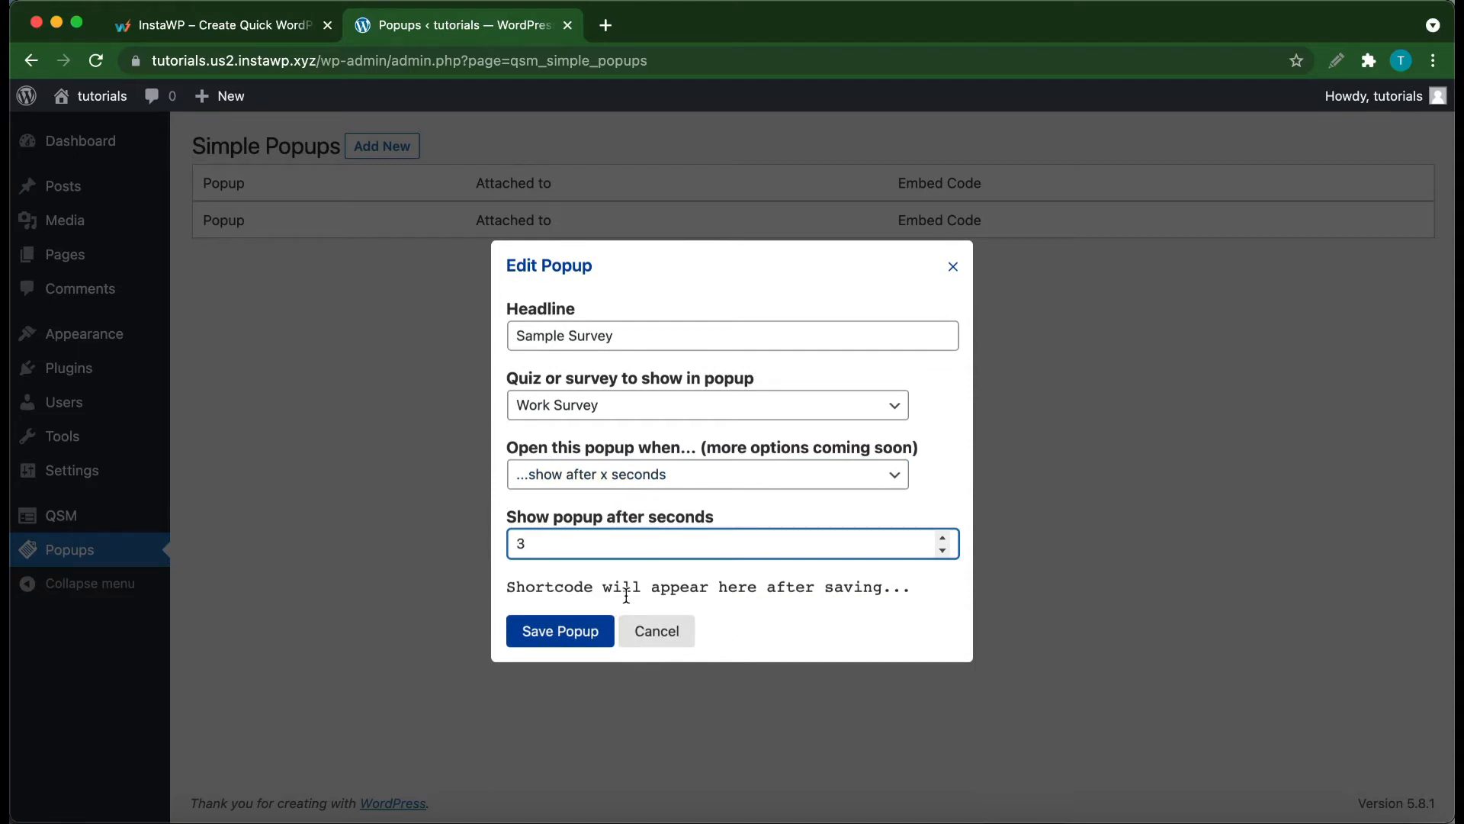
{"action": "left_click", "coordinate": [585, 631]}
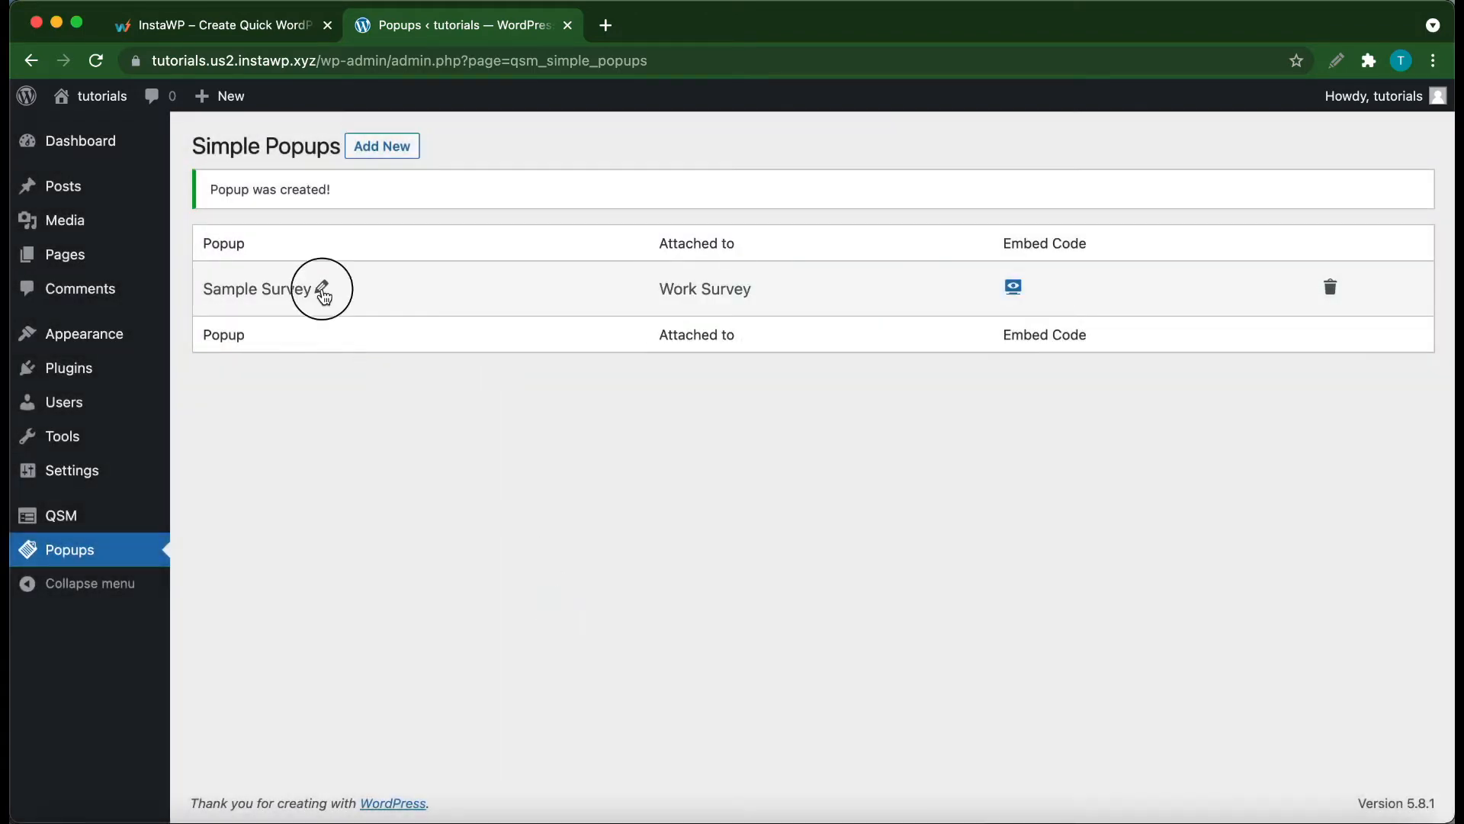
- Copy the shortcode from the Sample Survey popup's edit dialog and close the dialog
{"action": "left_click", "coordinate": [322, 287]}
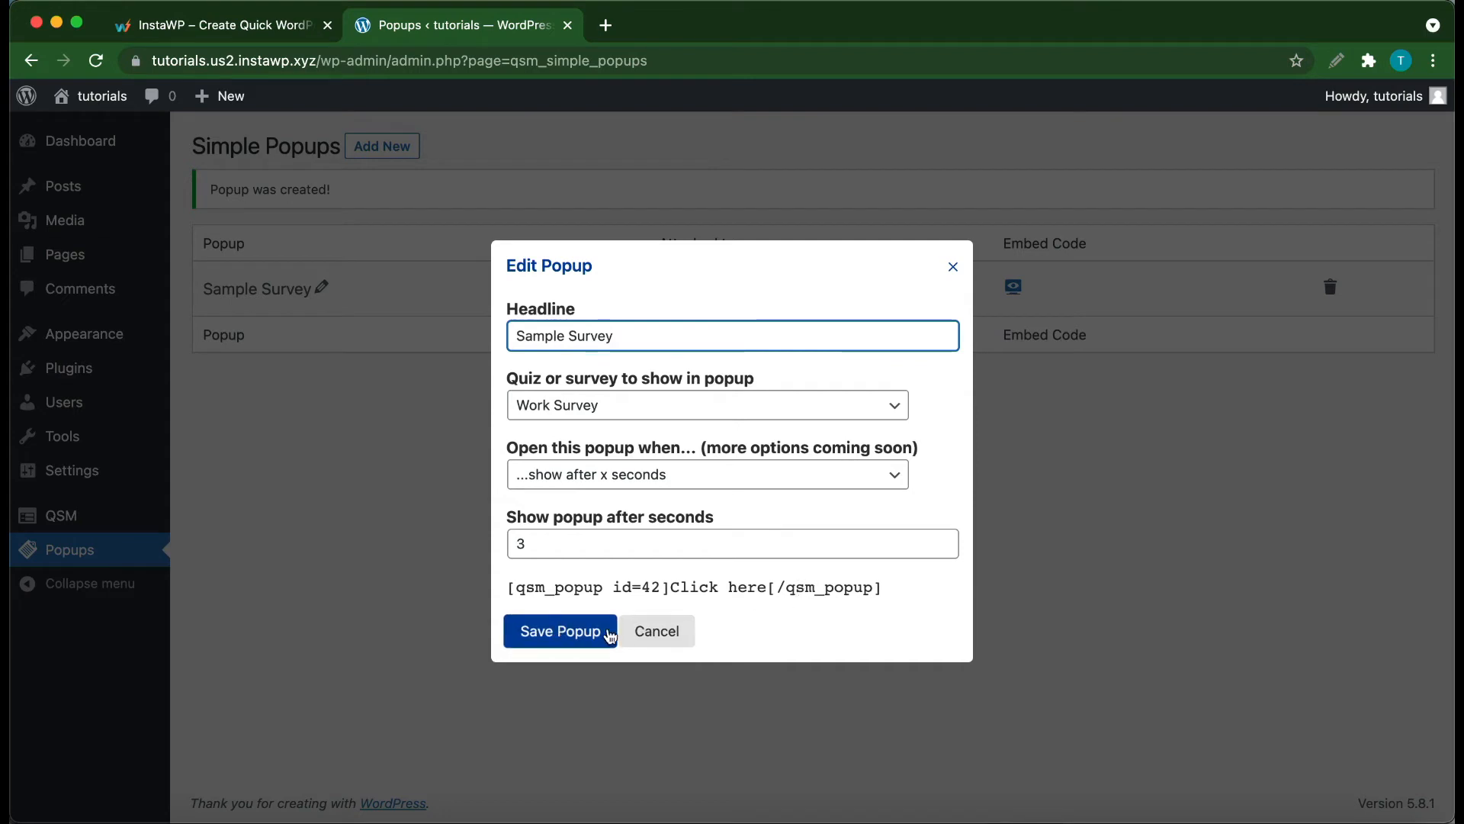
{"action": "left_click", "coordinate": [632, 585]}
{"action": "triple_click", "coordinate": [630, 585]}
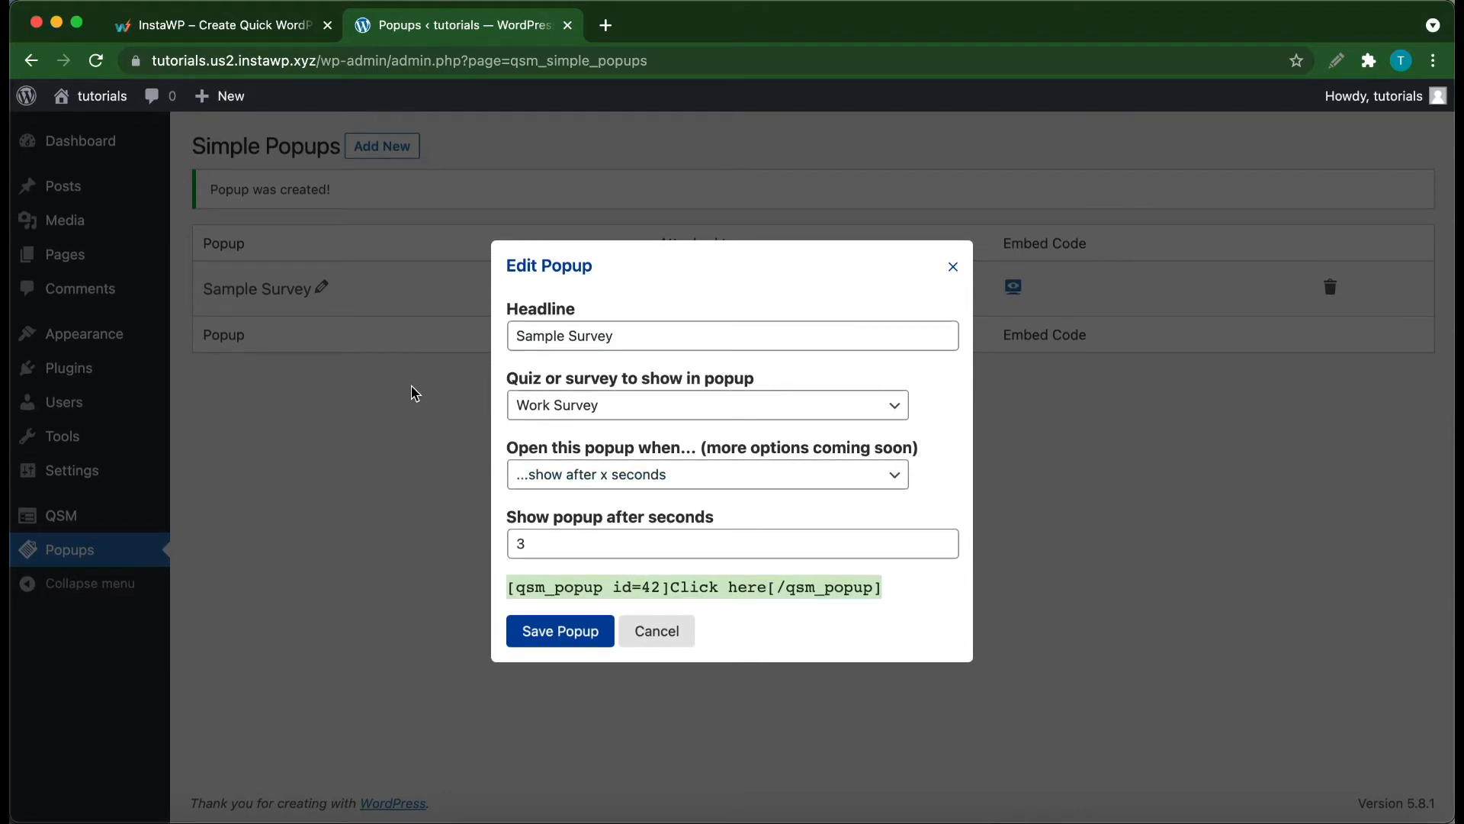
{"action": "right_click", "coordinate": [555, 588]}
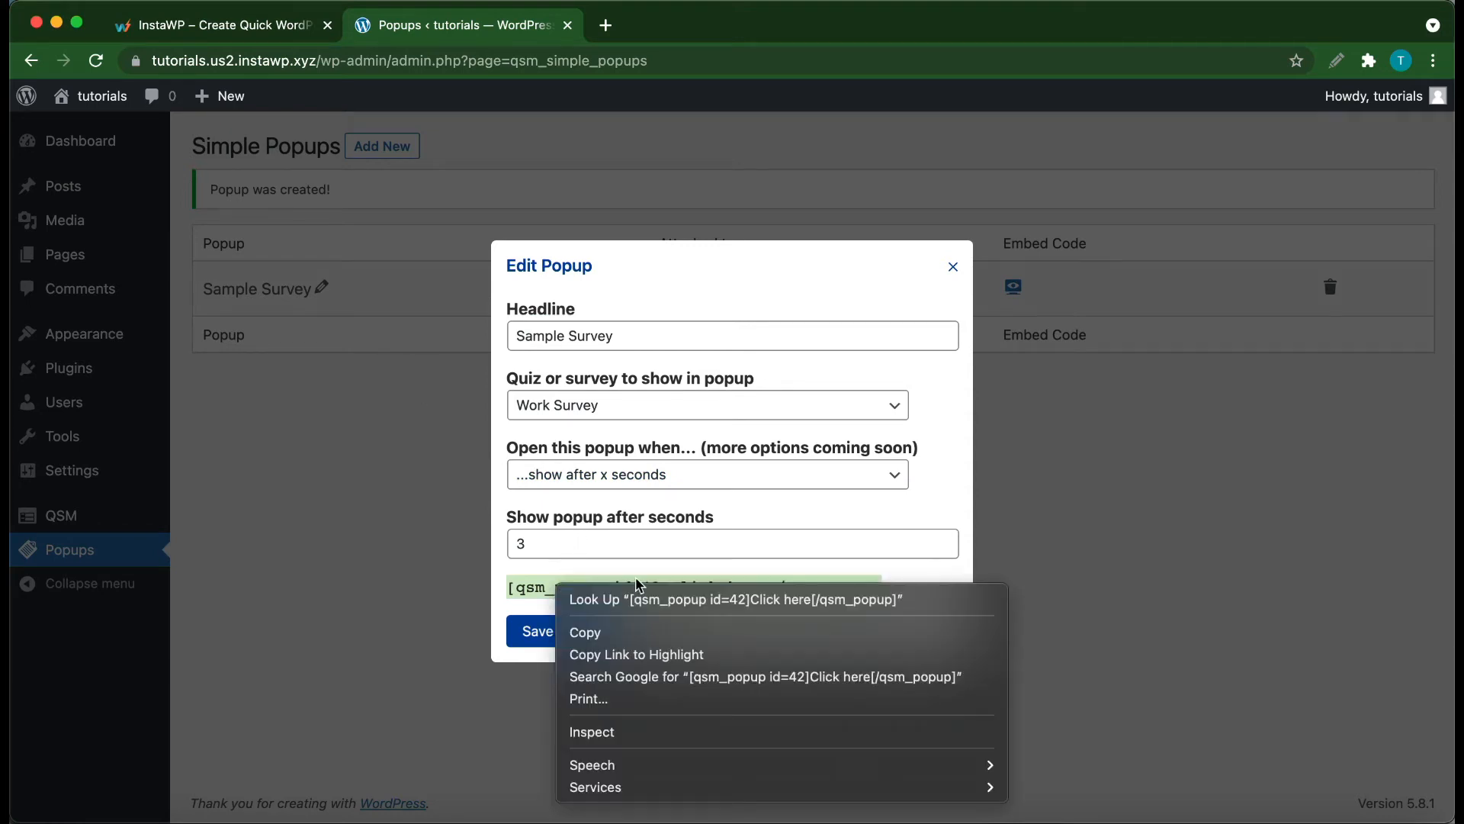
{"action": "left_click", "coordinate": [603, 632]}
{"action": "left_click", "coordinate": [397, 542]}
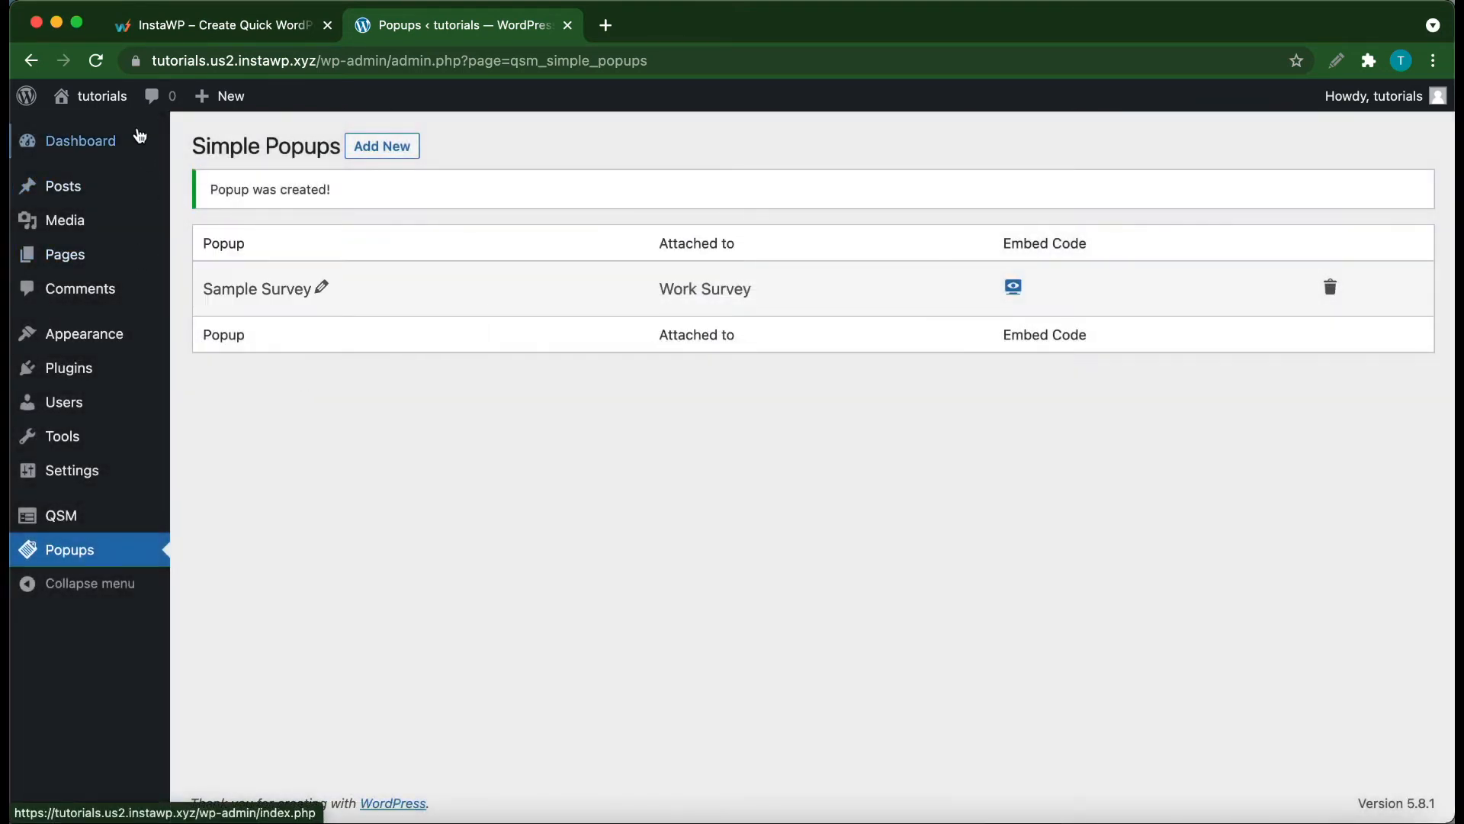
- Create a new post titled Sample Popup
{"action": "mouse_move", "coordinate": [204, 97]}
{"action": "left_click", "coordinate": [205, 134]}
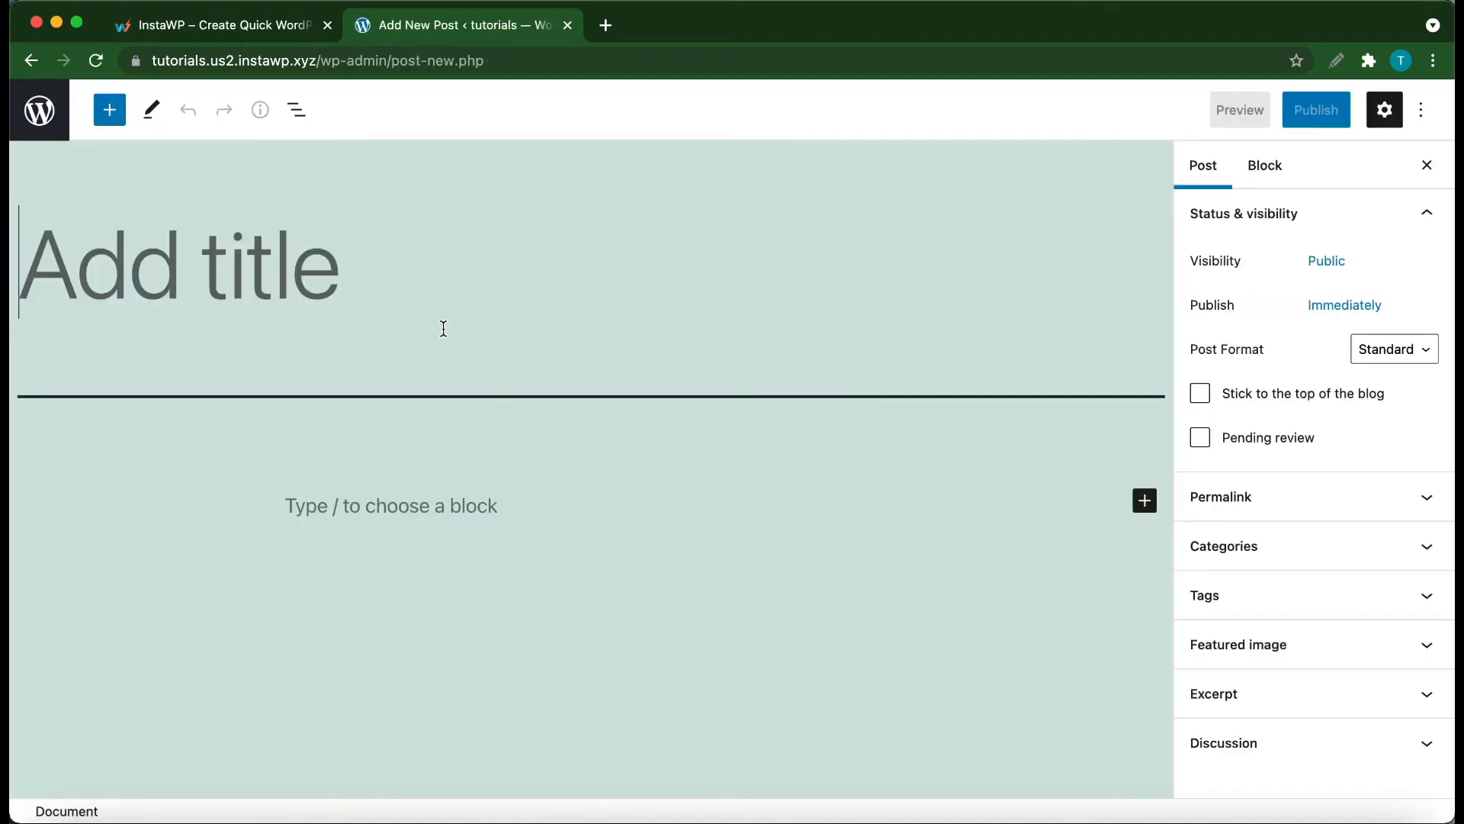
{"action": "type", "text": "Samp"}
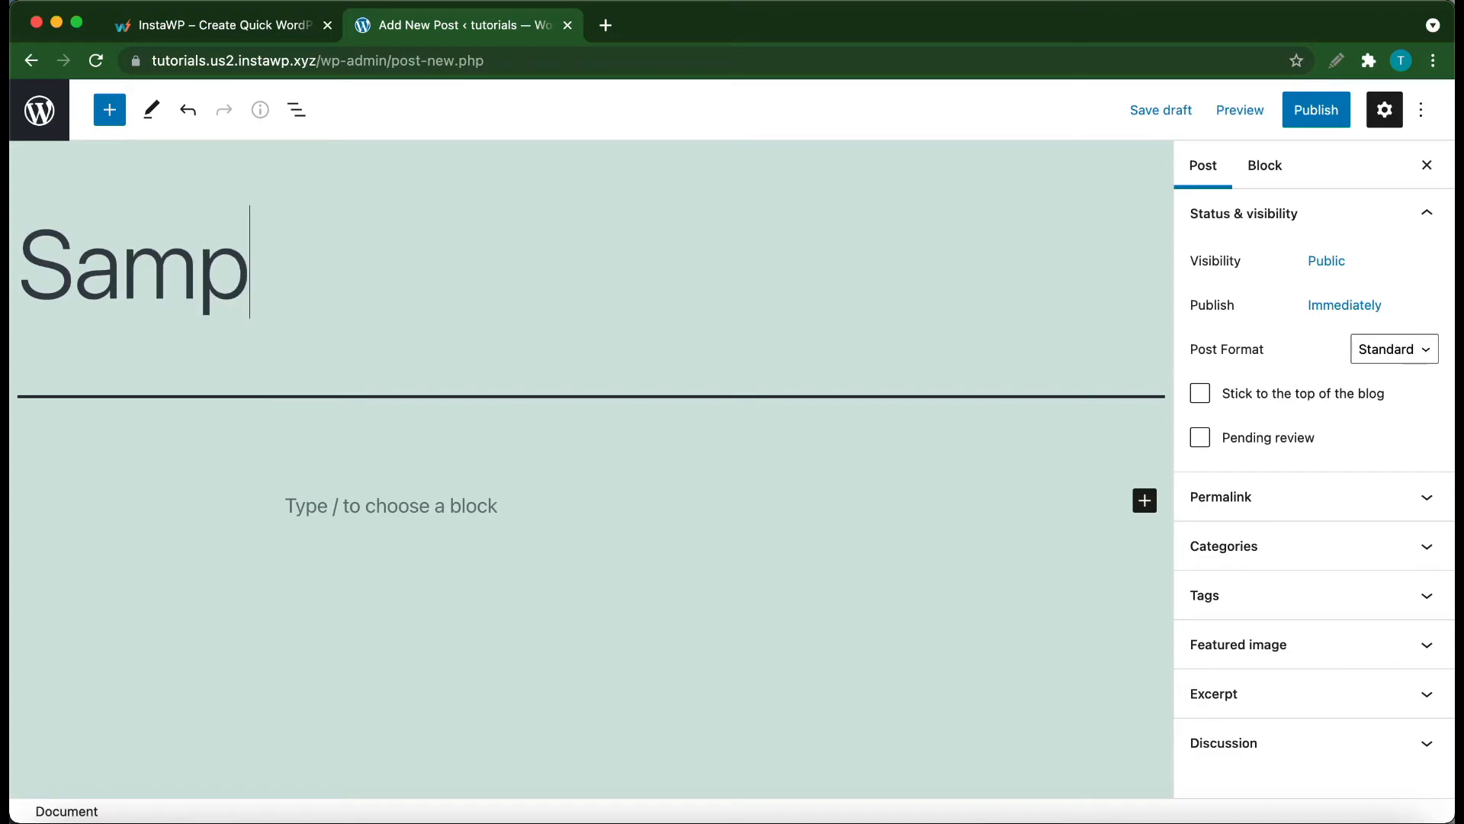
{"action": "type", "text": "le Popup"}
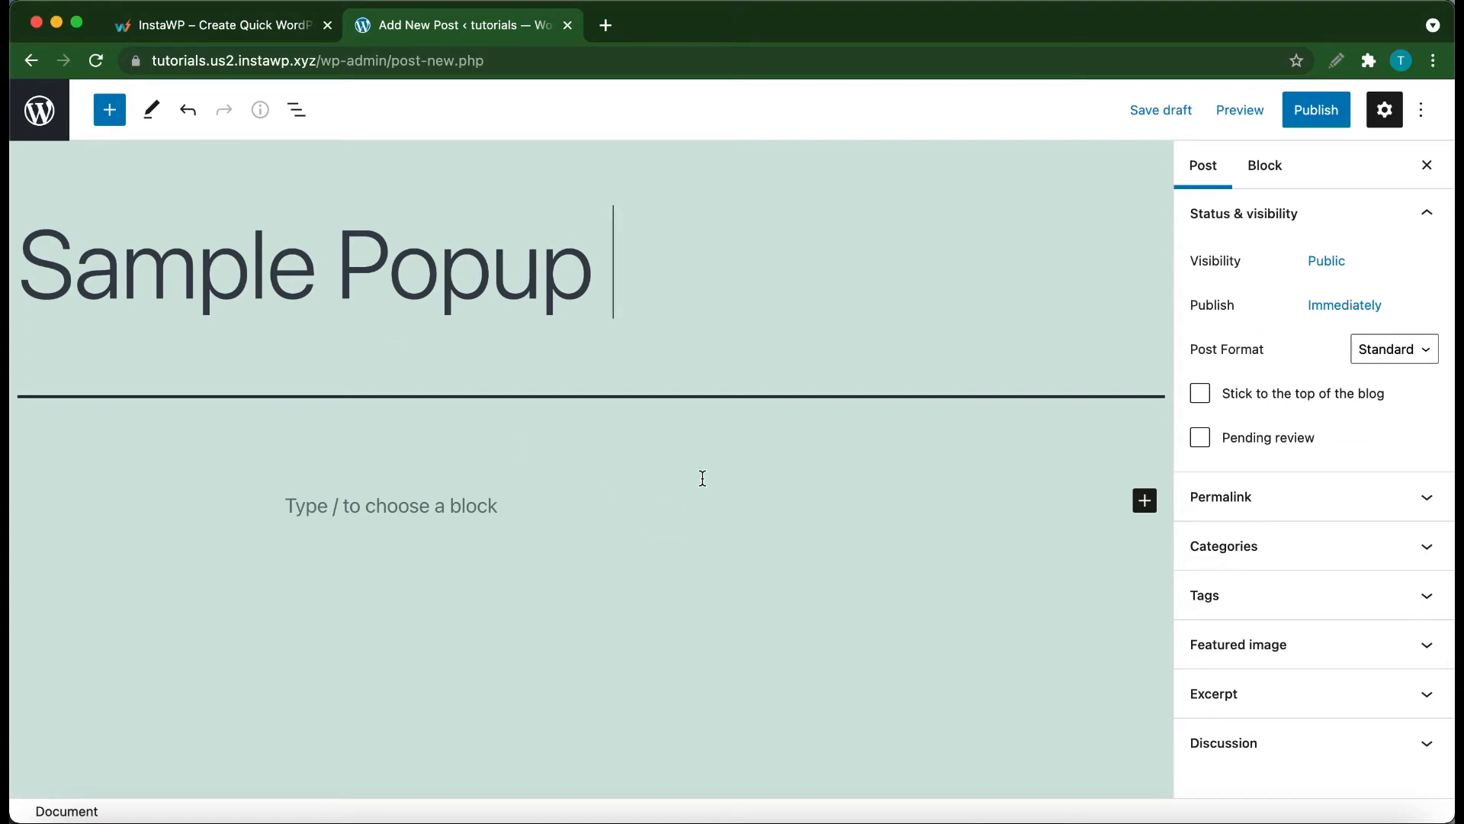
- Insert a Shortcode block containing the copied [qsm_popup id=42]Click here[/qsm_popup] and remove its trailing blank line
{"action": "left_click", "coordinate": [1143, 504]}
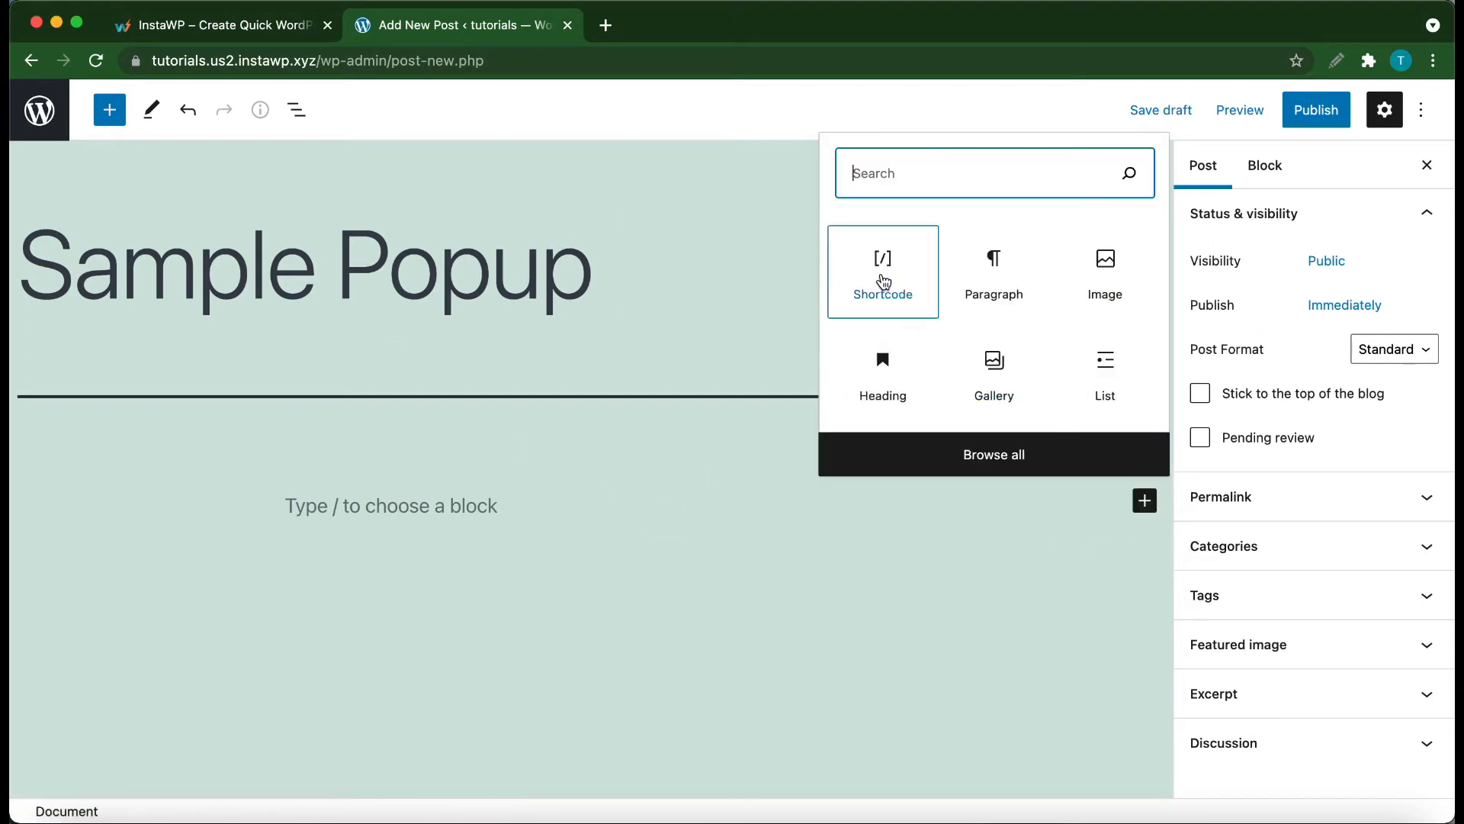
{"action": "left_click", "coordinate": [883, 282]}
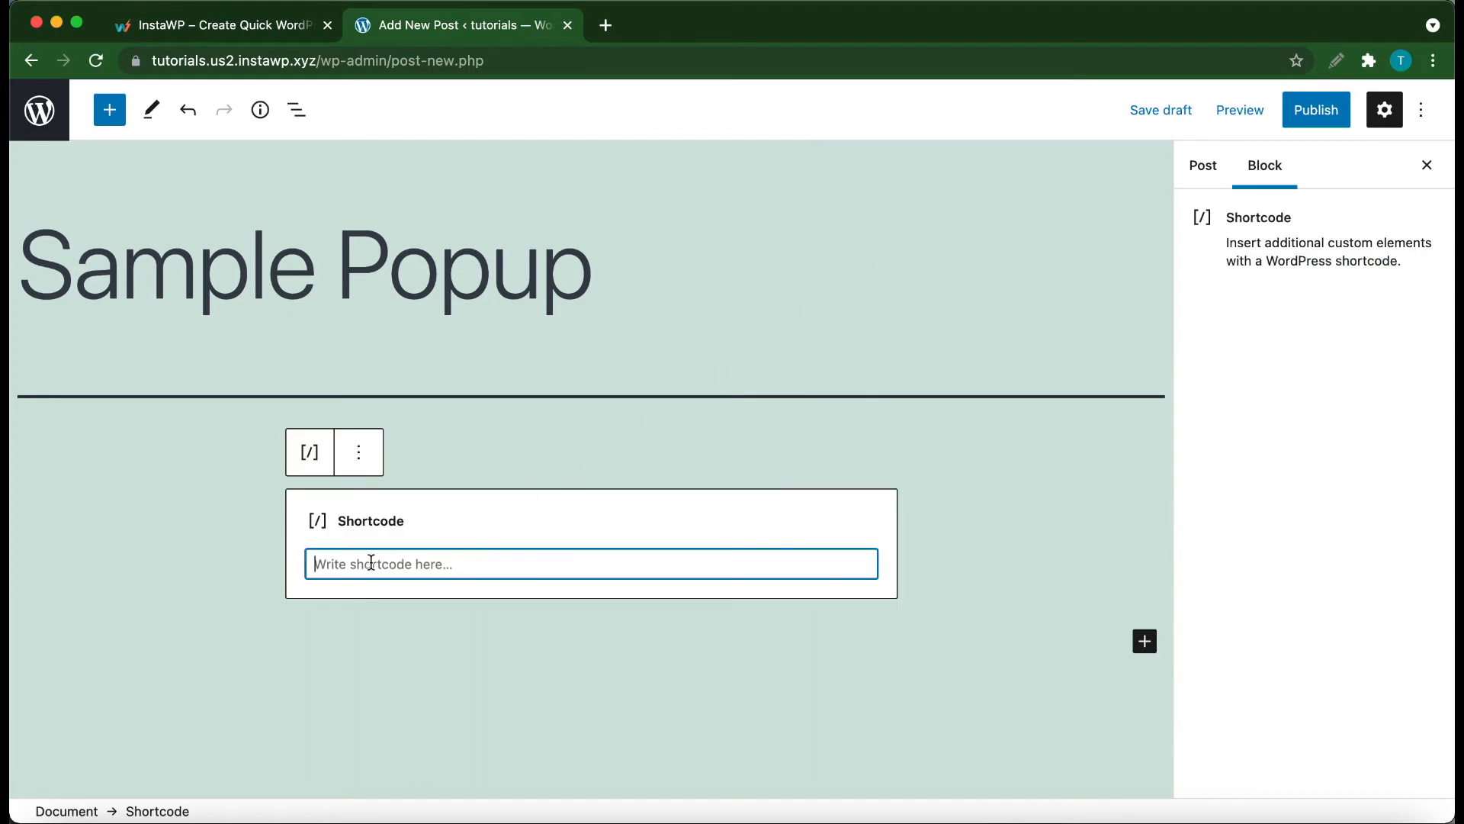
{"action": "key", "text": "super+v"}
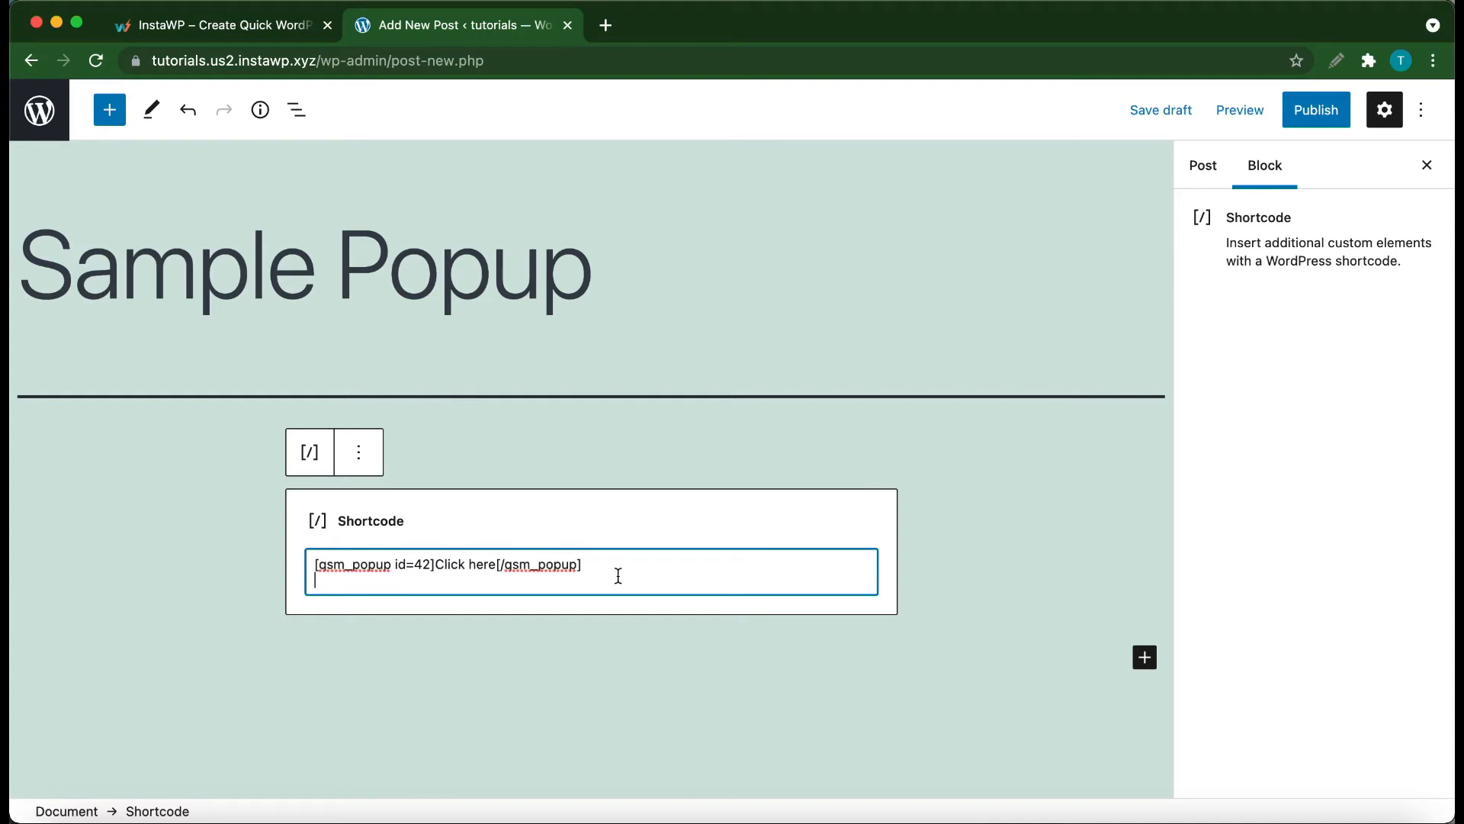
{"action": "key", "text": "BackSpace"}
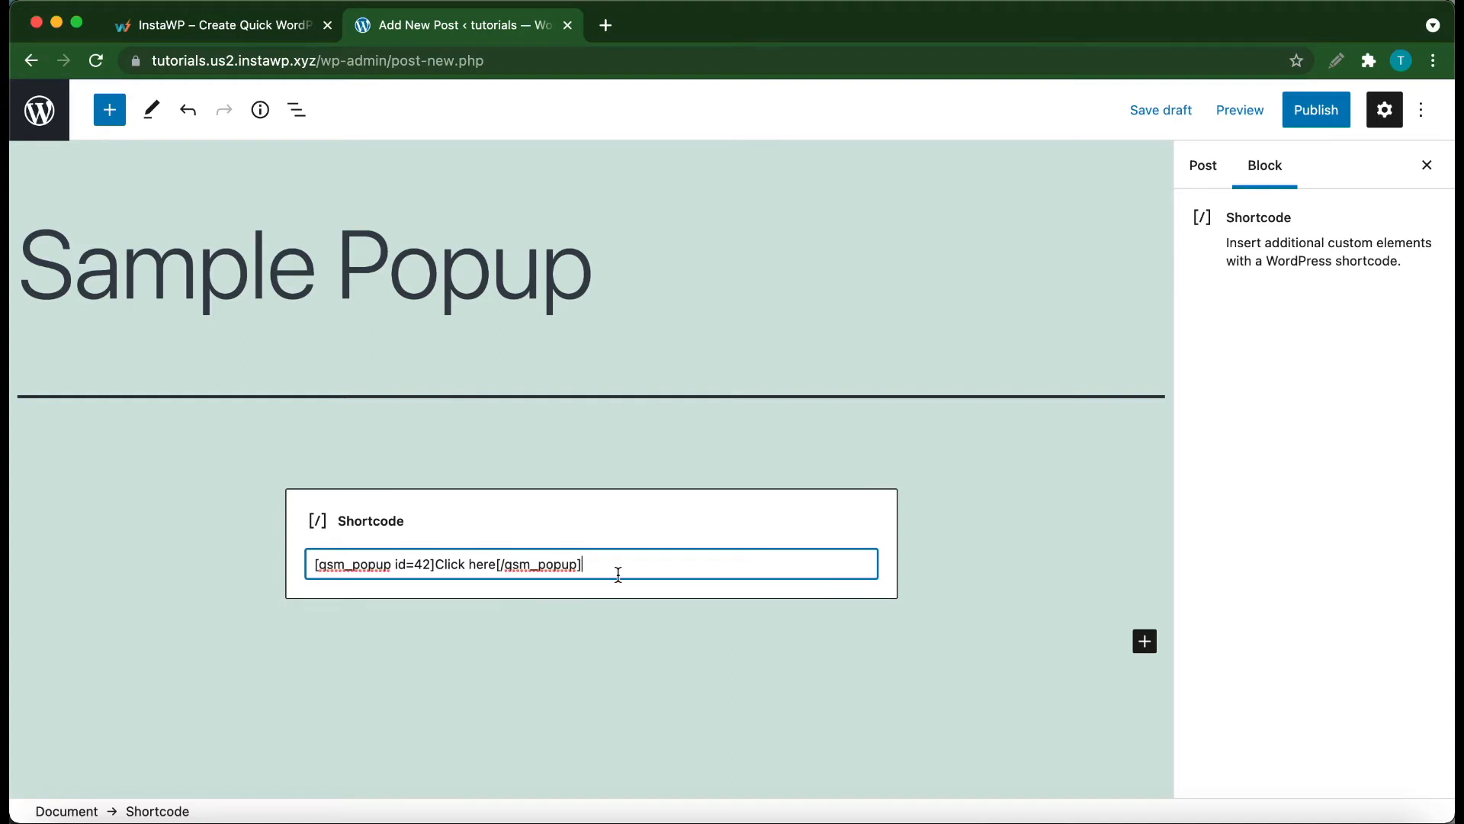
- Publish the Sample Popup post and view the live page to examine the survey popup from its contact fields to the submit button
{"action": "left_click", "coordinate": [1311, 116]}
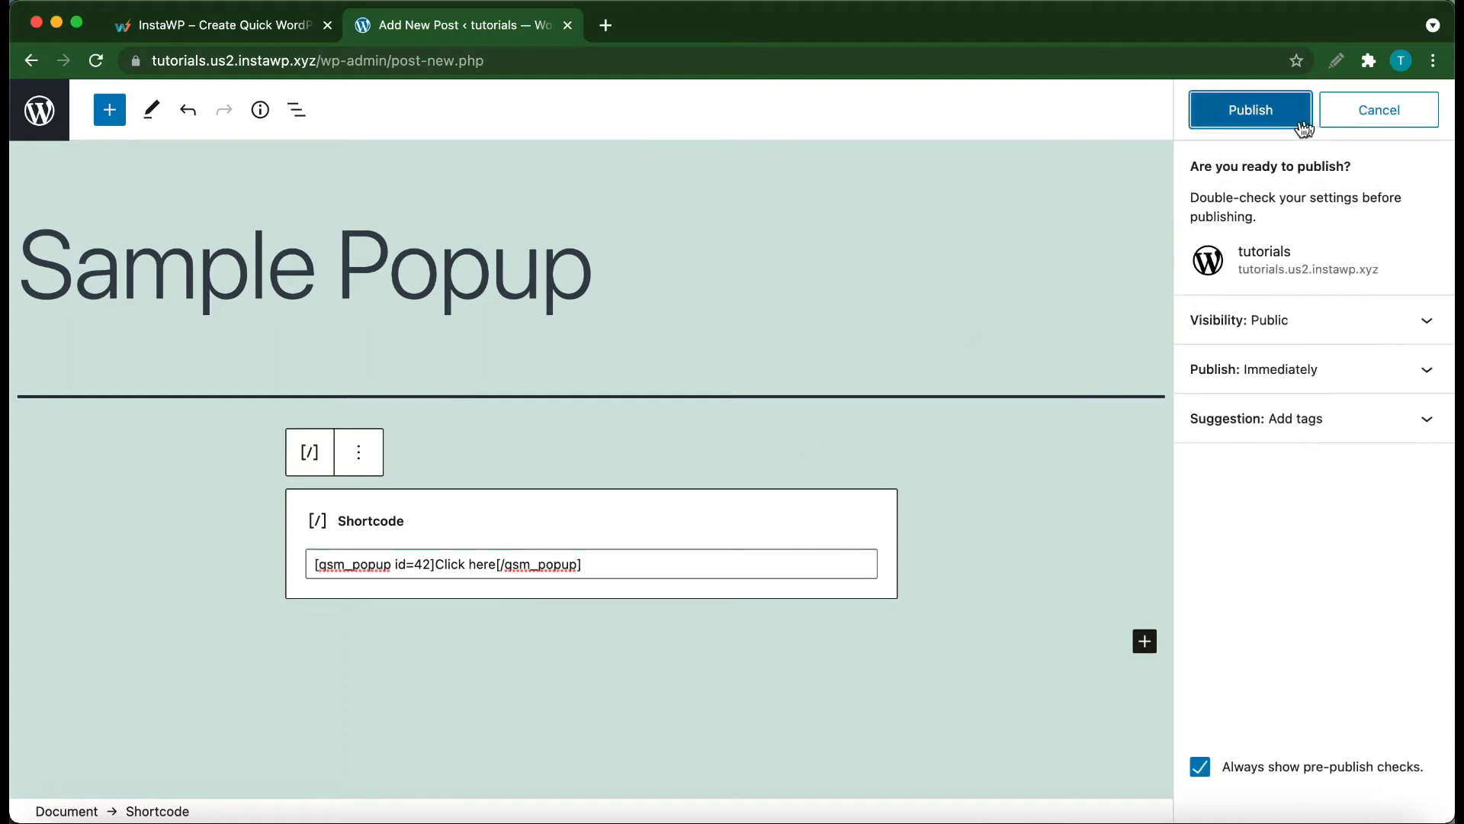
{"action": "left_click", "coordinate": [1270, 118]}
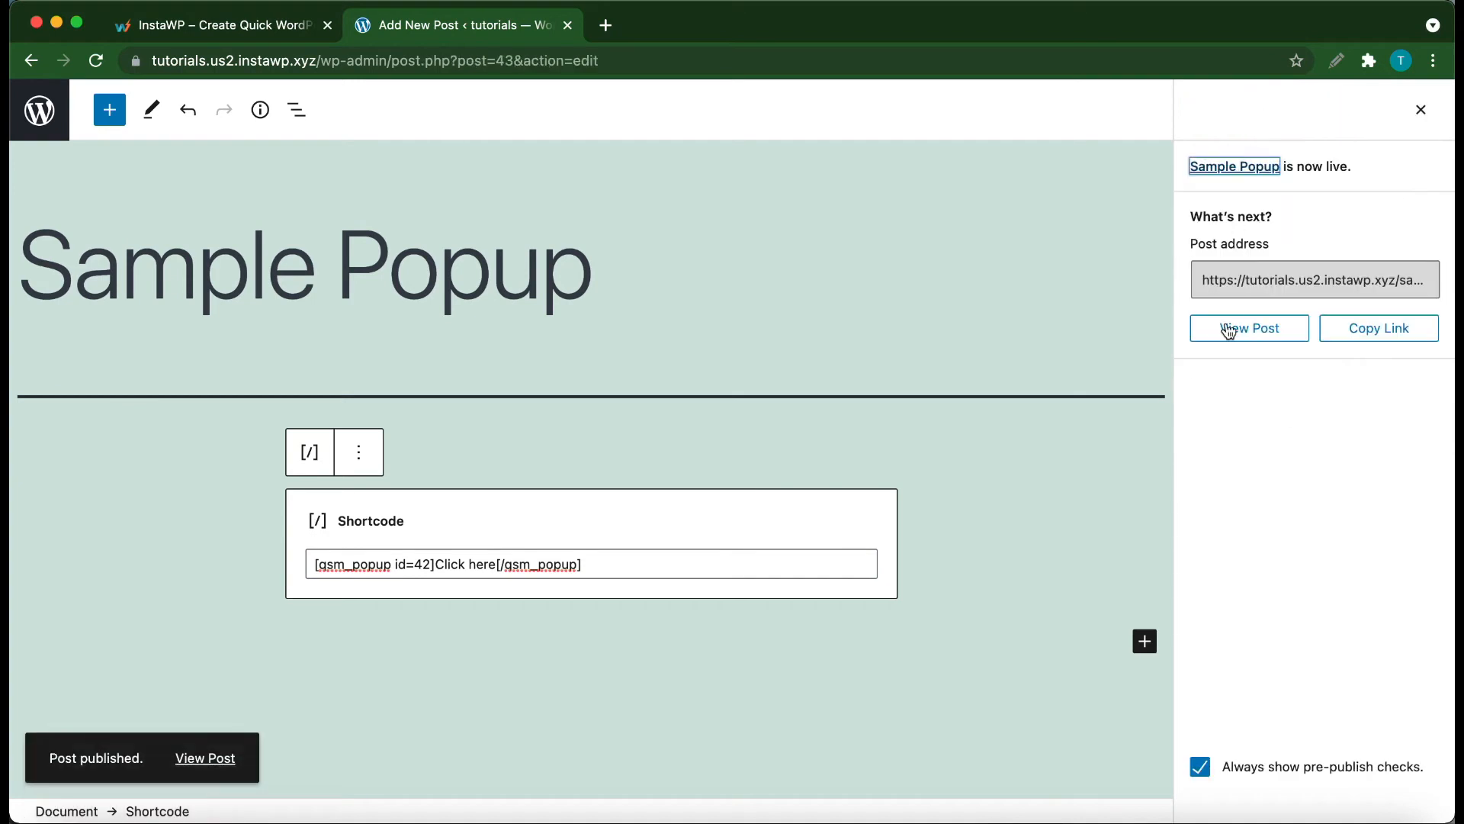
{"action": "left_click", "coordinate": [1228, 332]}
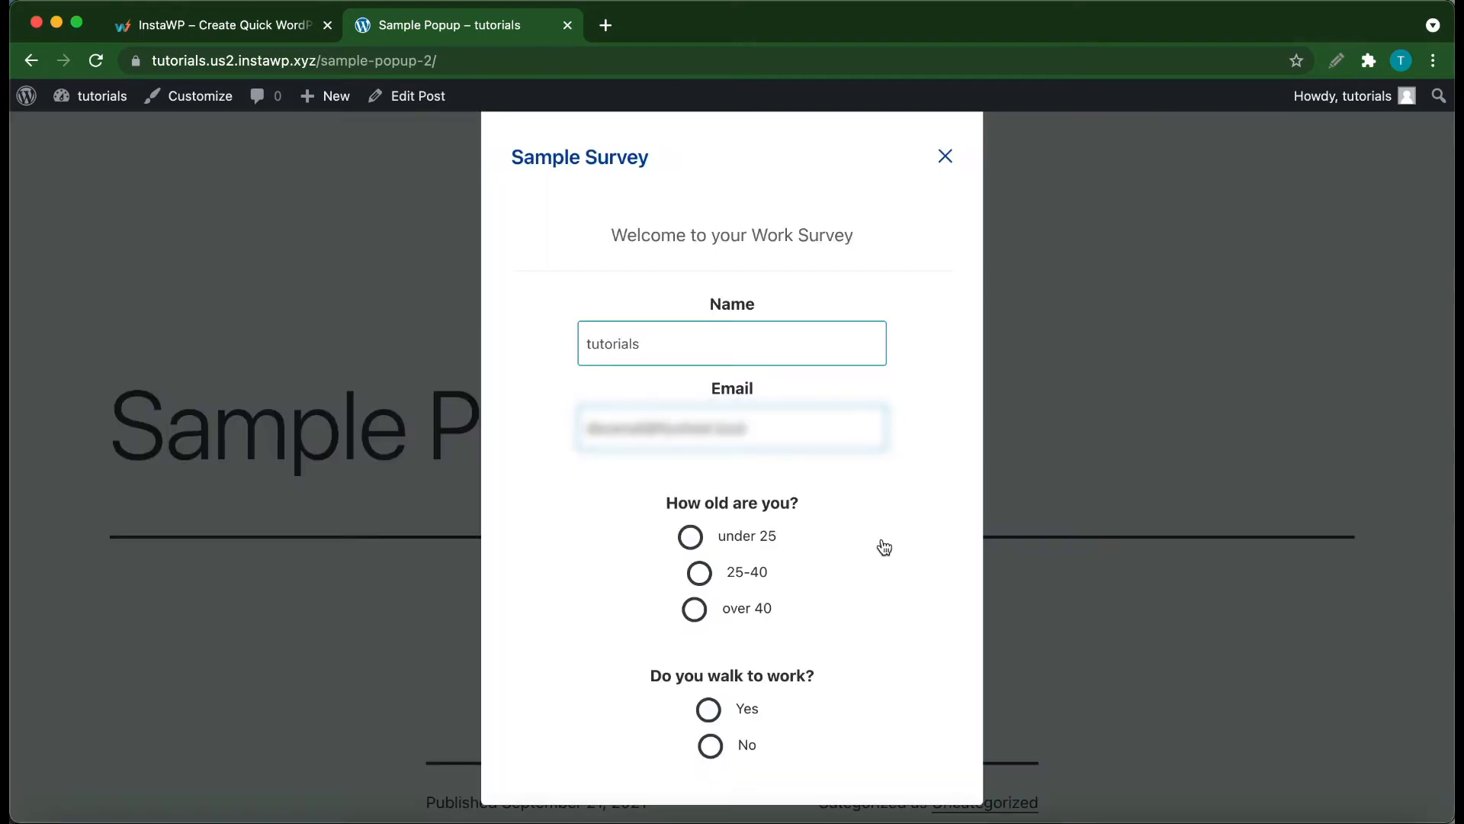
{"action": "scroll", "coordinate": [884, 543], "scroll_direction": "down", "scroll_amount": 5}
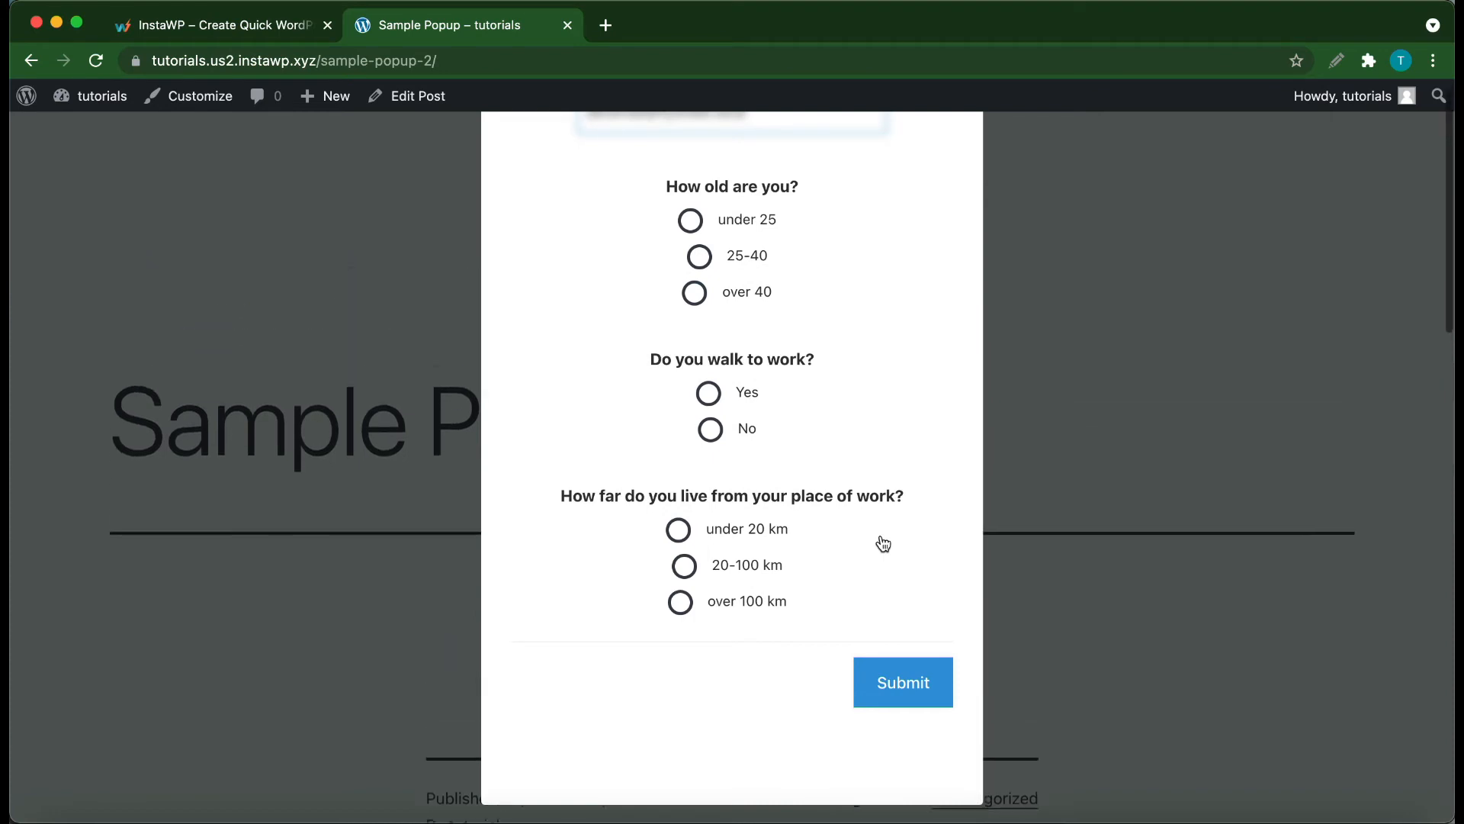
{"action": "scroll", "coordinate": [883, 543], "scroll_direction": "up", "scroll_amount": 5}
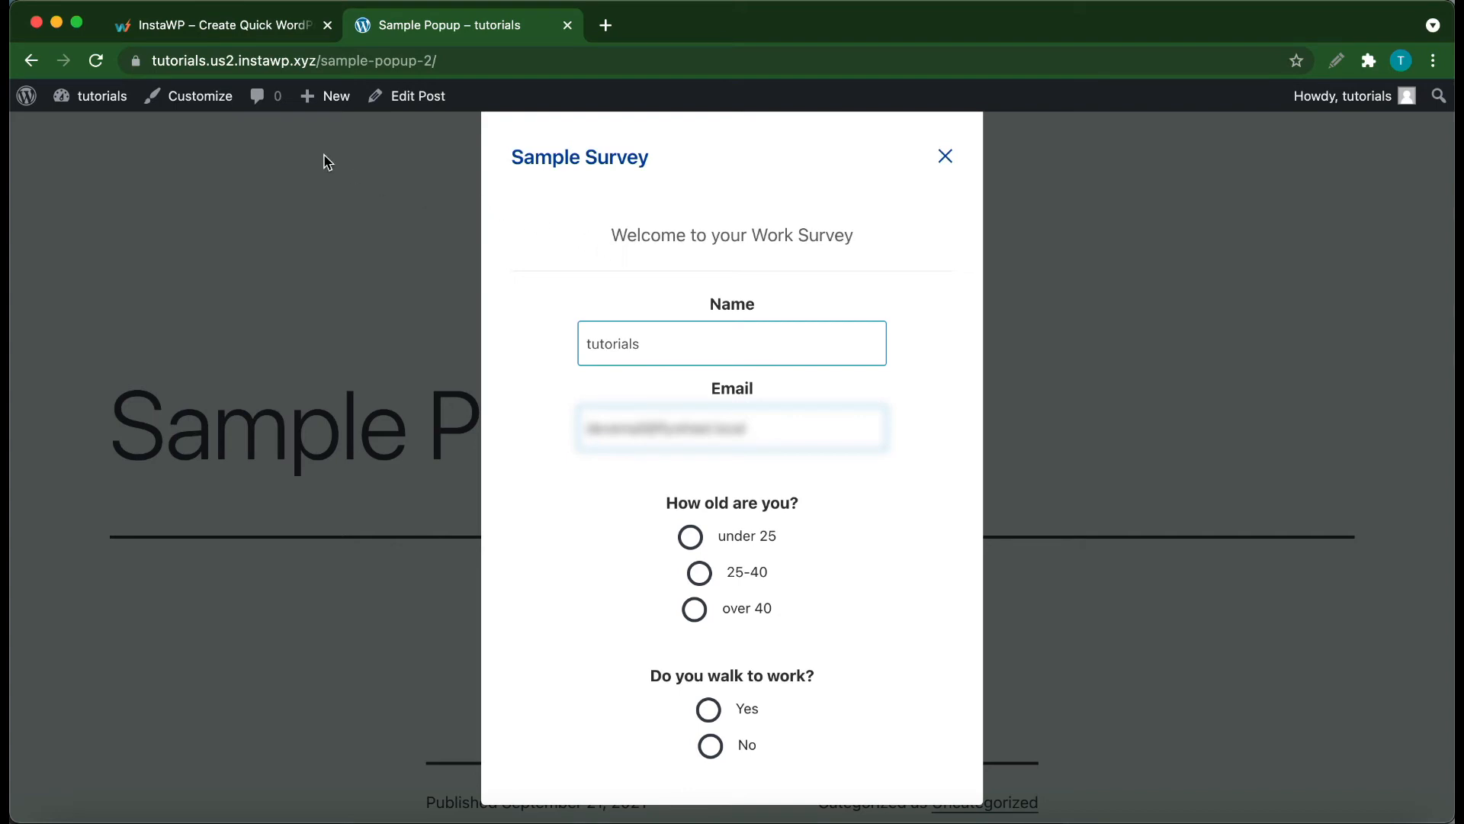
- Return to the Simple Popups list and view the Sample Survey popup's embed widget settings
{"action": "left_click", "coordinate": [31, 61]}
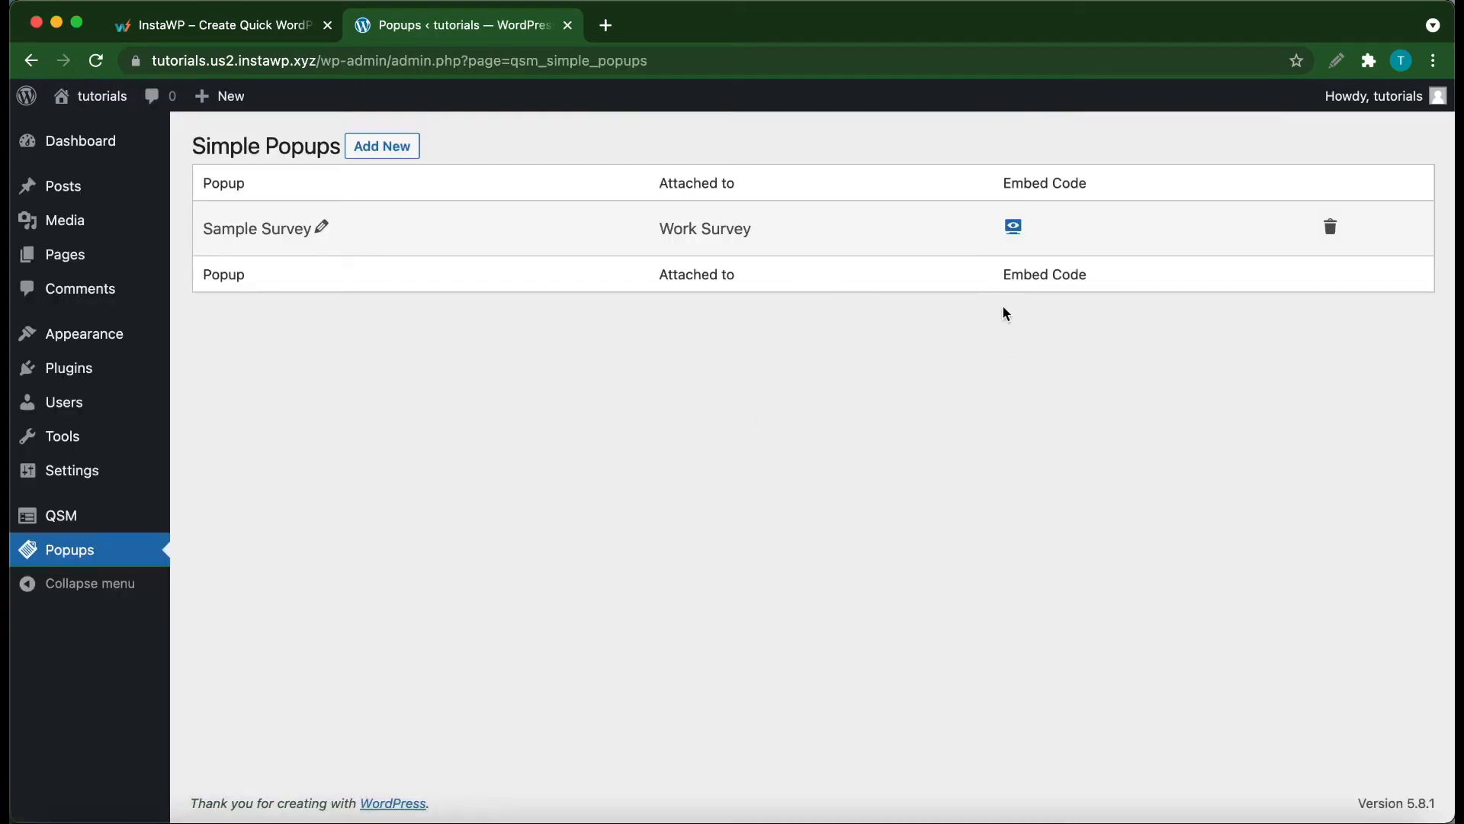
{"action": "left_click", "coordinate": [1013, 226]}
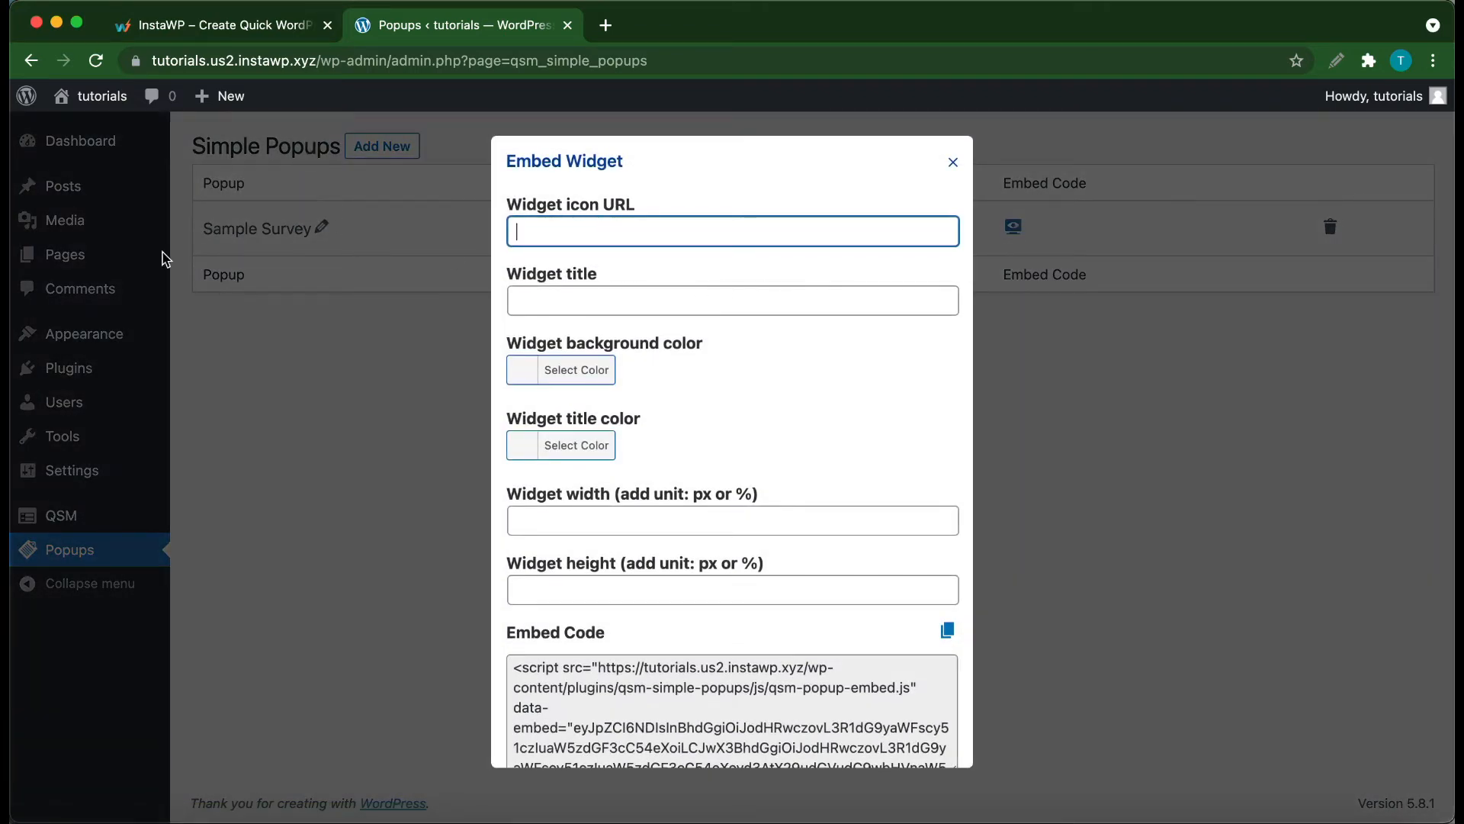
{"action": "left_click", "coordinate": [405, 461]}
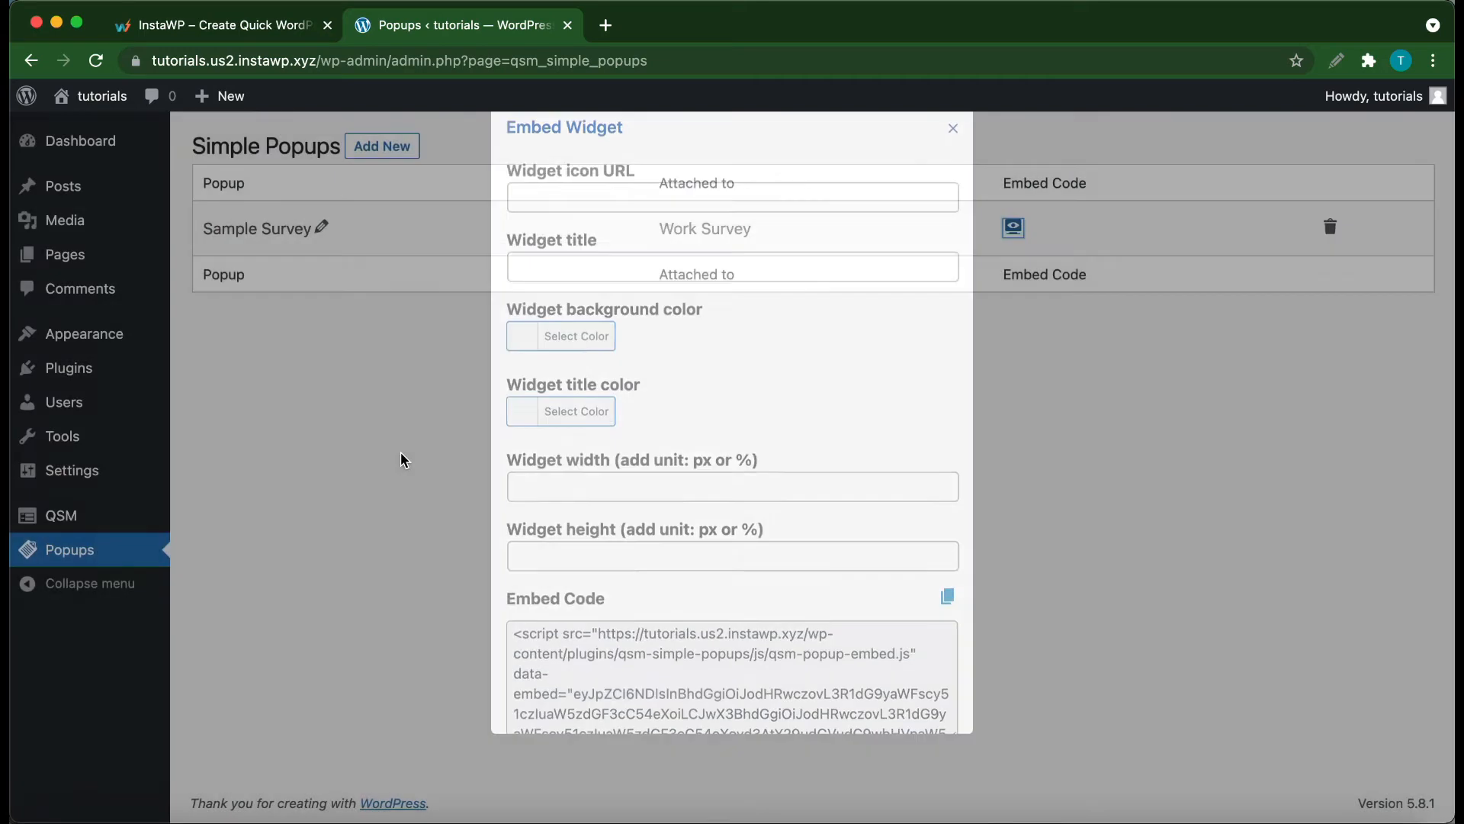
- Open the Media Library in a new tab and copy the file URL of the noun_entrepreneur_2909308 image
{"action": "right_click", "coordinate": [80, 223]}
{"action": "left_click", "coordinate": [196, 228]}
{"action": "left_click", "coordinate": [684, 31]}
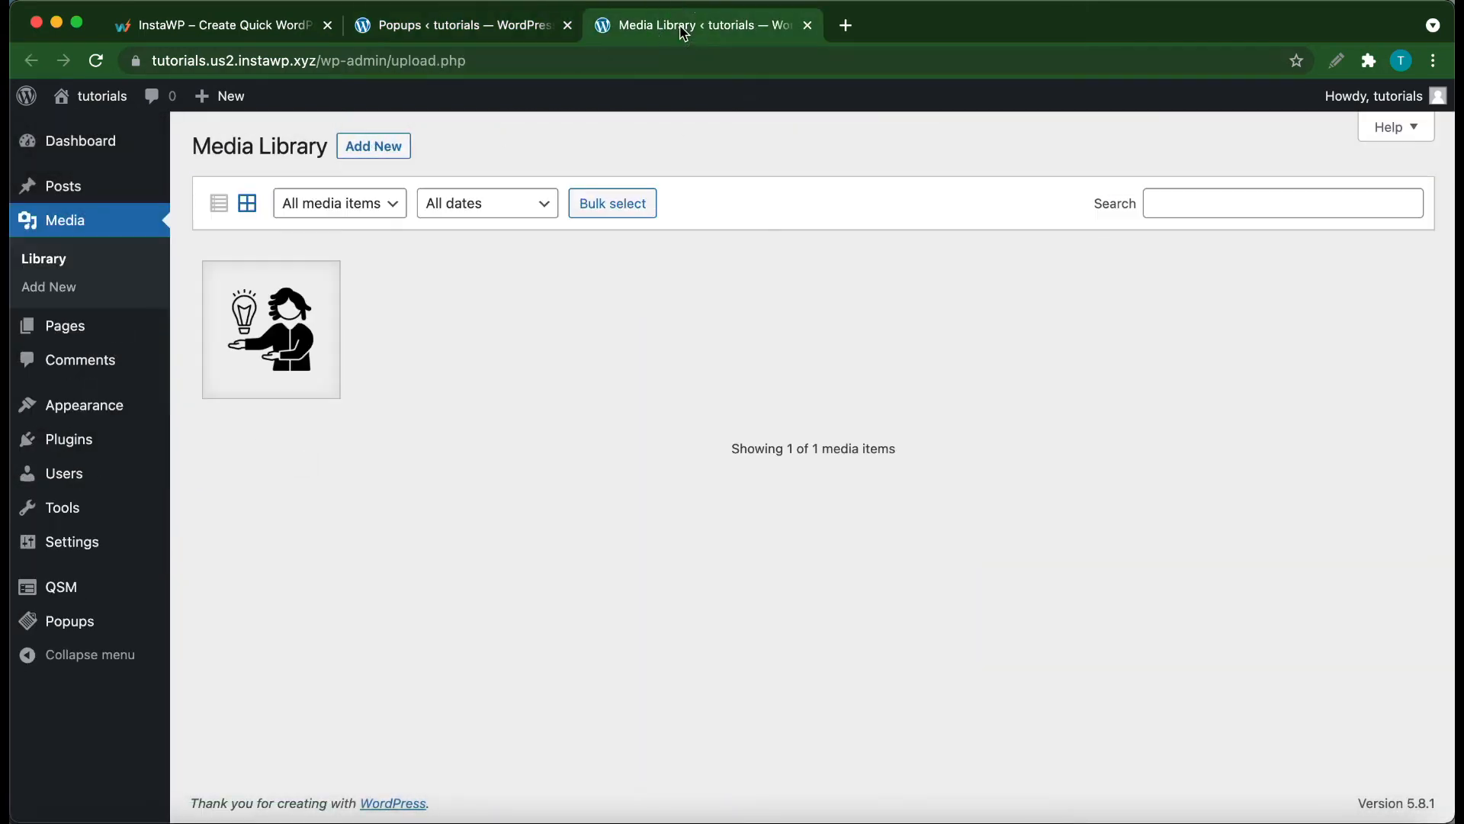
{"action": "left_click", "coordinate": [309, 313]}
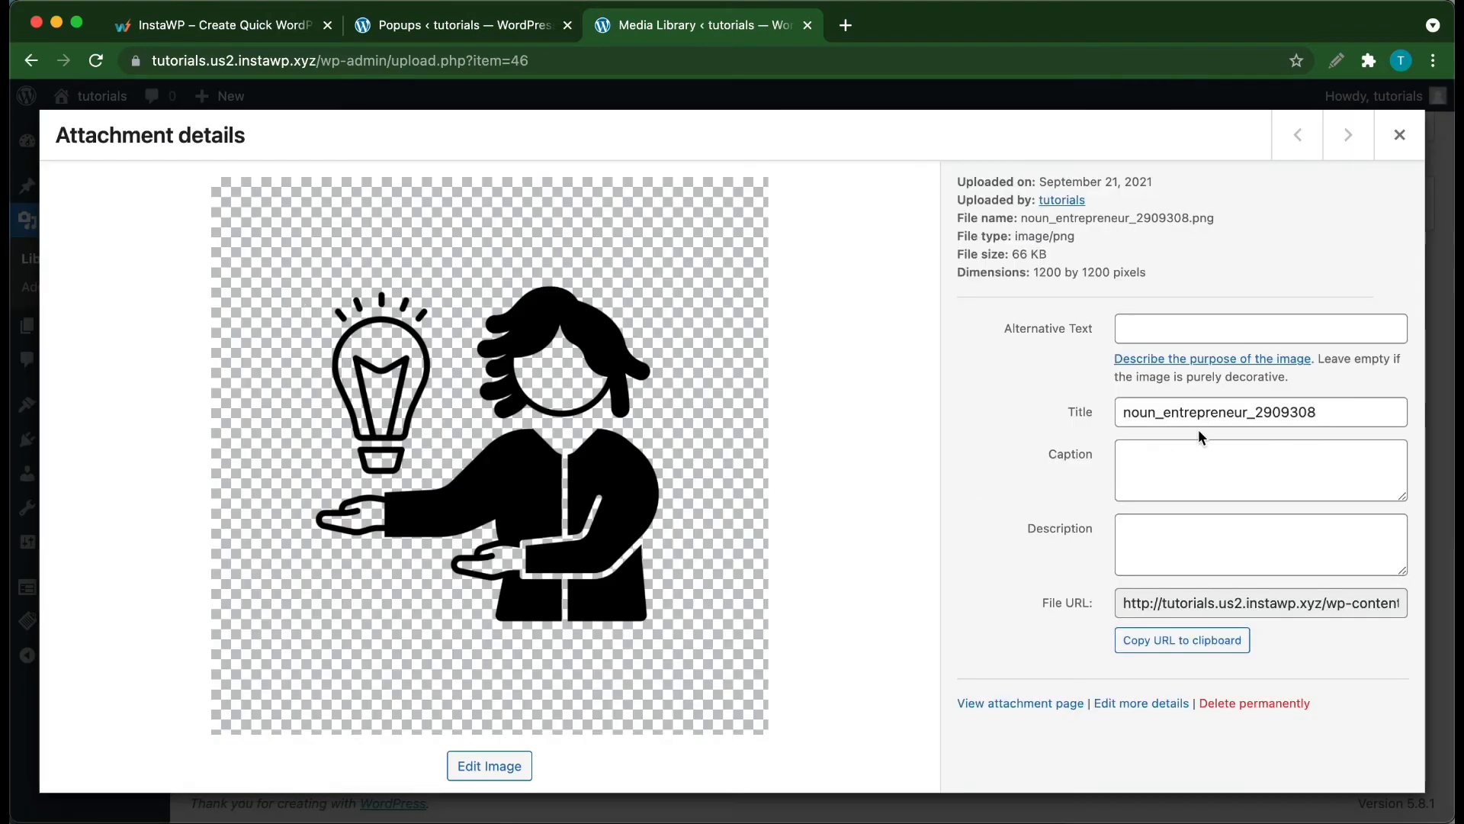
{"action": "left_click", "coordinate": [1191, 645]}
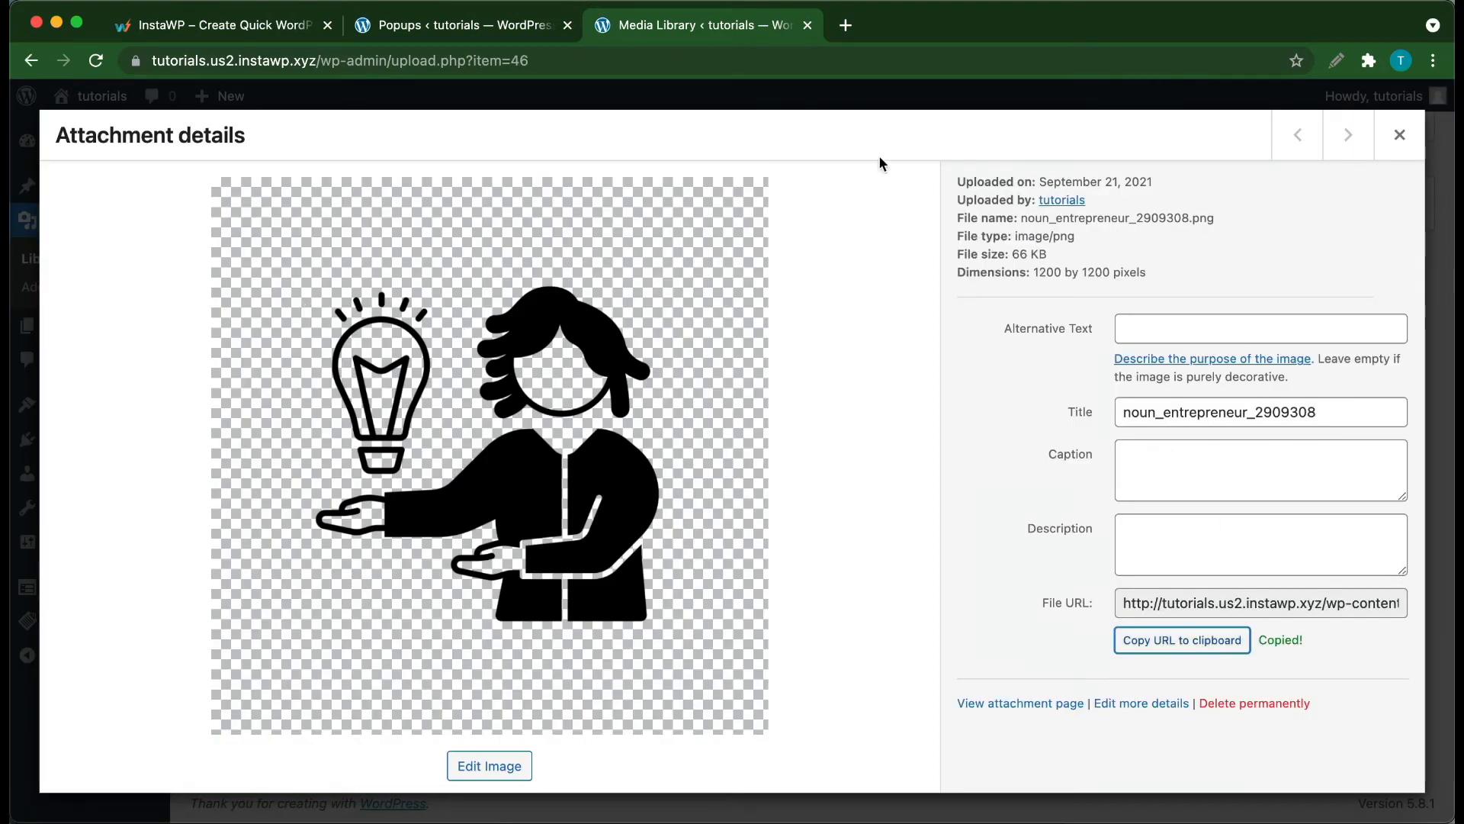
- In the Sample Survey popup's embed widget settings, use the copied image URL as the icon and set the title to Sample
{"action": "left_click", "coordinate": [503, 18]}
{"action": "left_click", "coordinate": [1013, 226]}
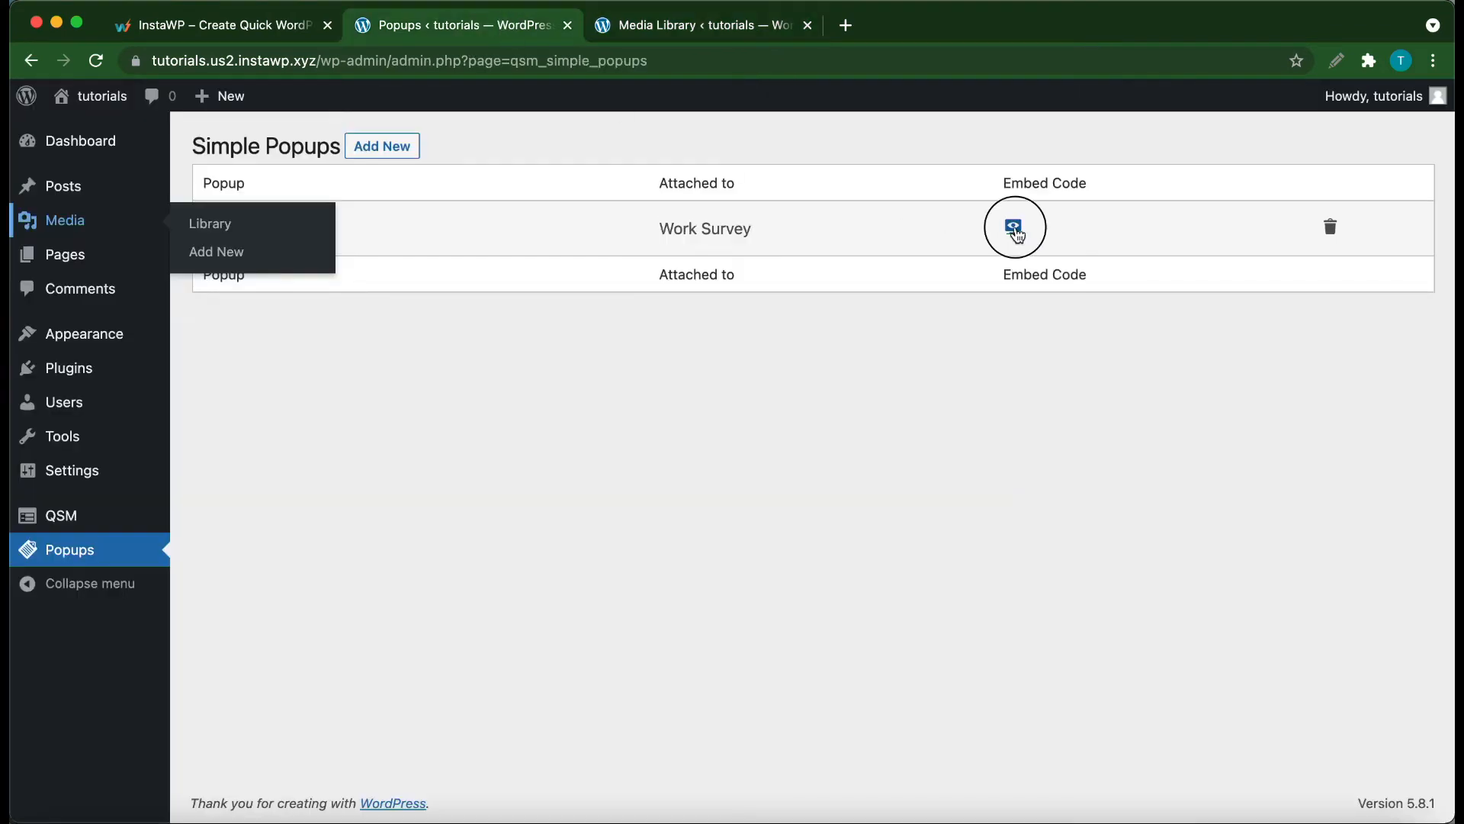
{"action": "left_click", "coordinate": [743, 223]}
{"action": "key", "text": "super+v"}
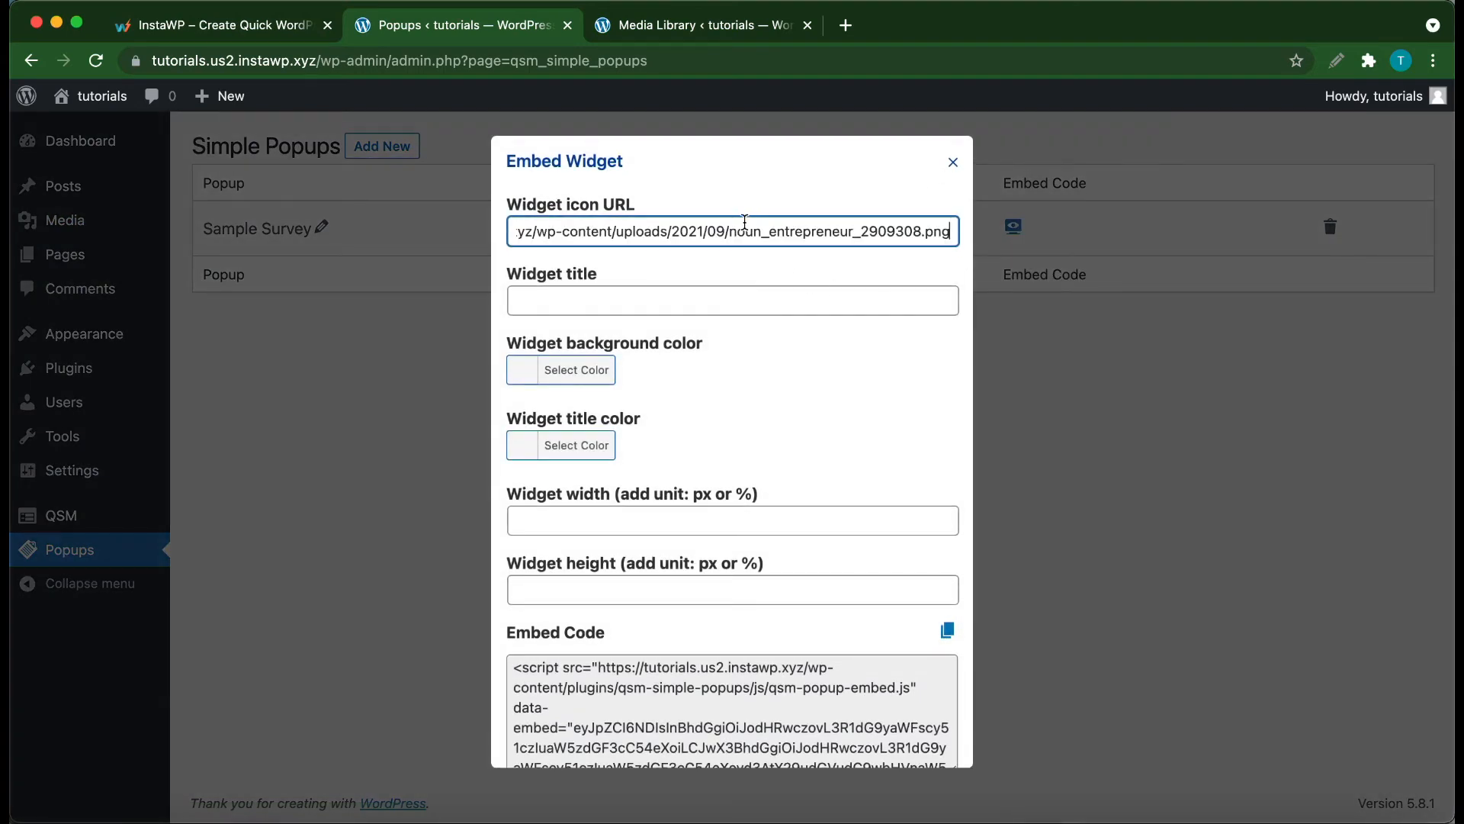
{"action": "left_click", "coordinate": [642, 293]}
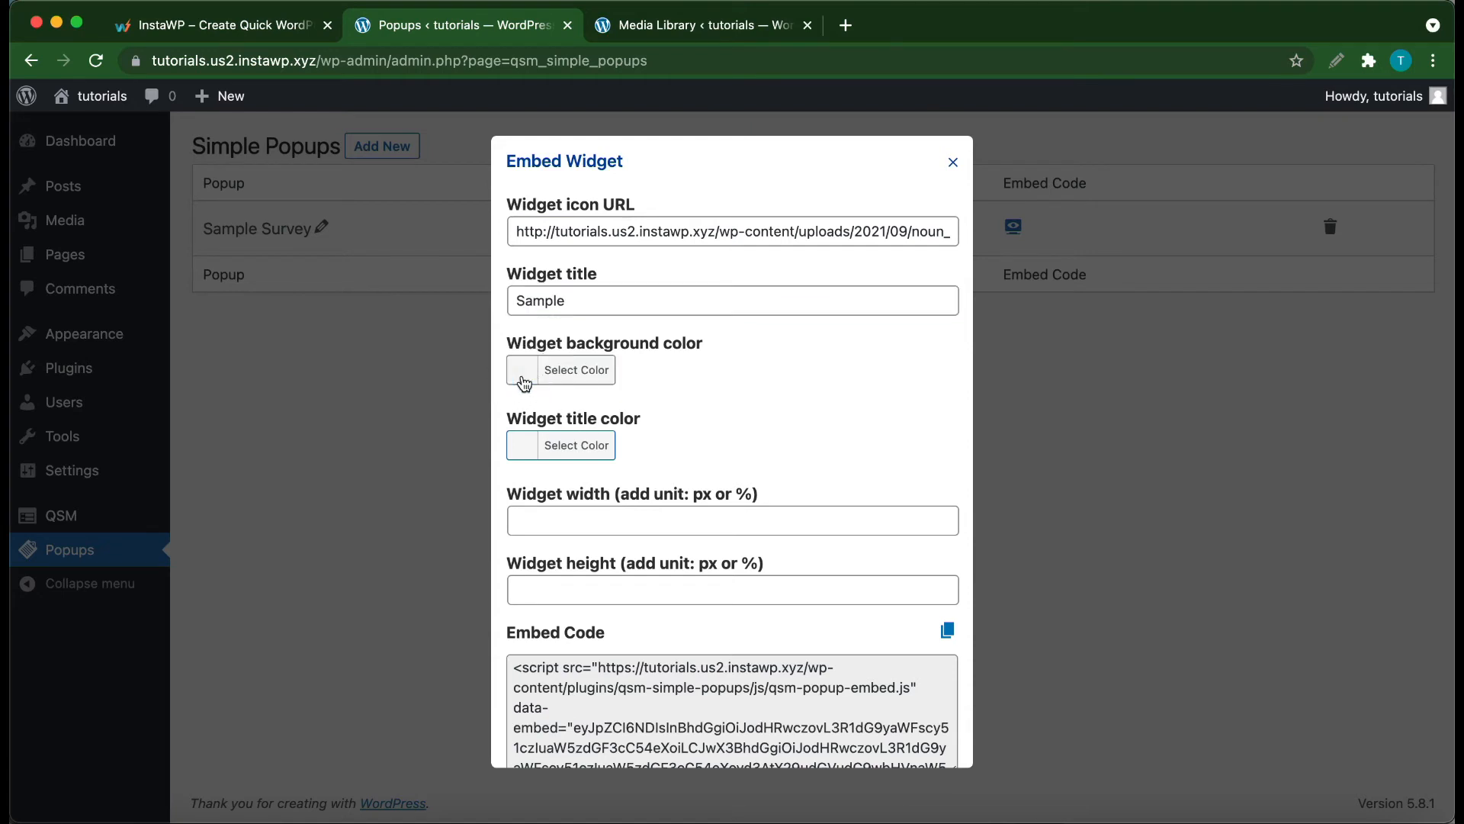
- Leave the widget background color unset and set the widget title color to red #dd3333
{"action": "left_click", "coordinate": [520, 375]}
{"action": "left_click", "coordinate": [821, 410]}
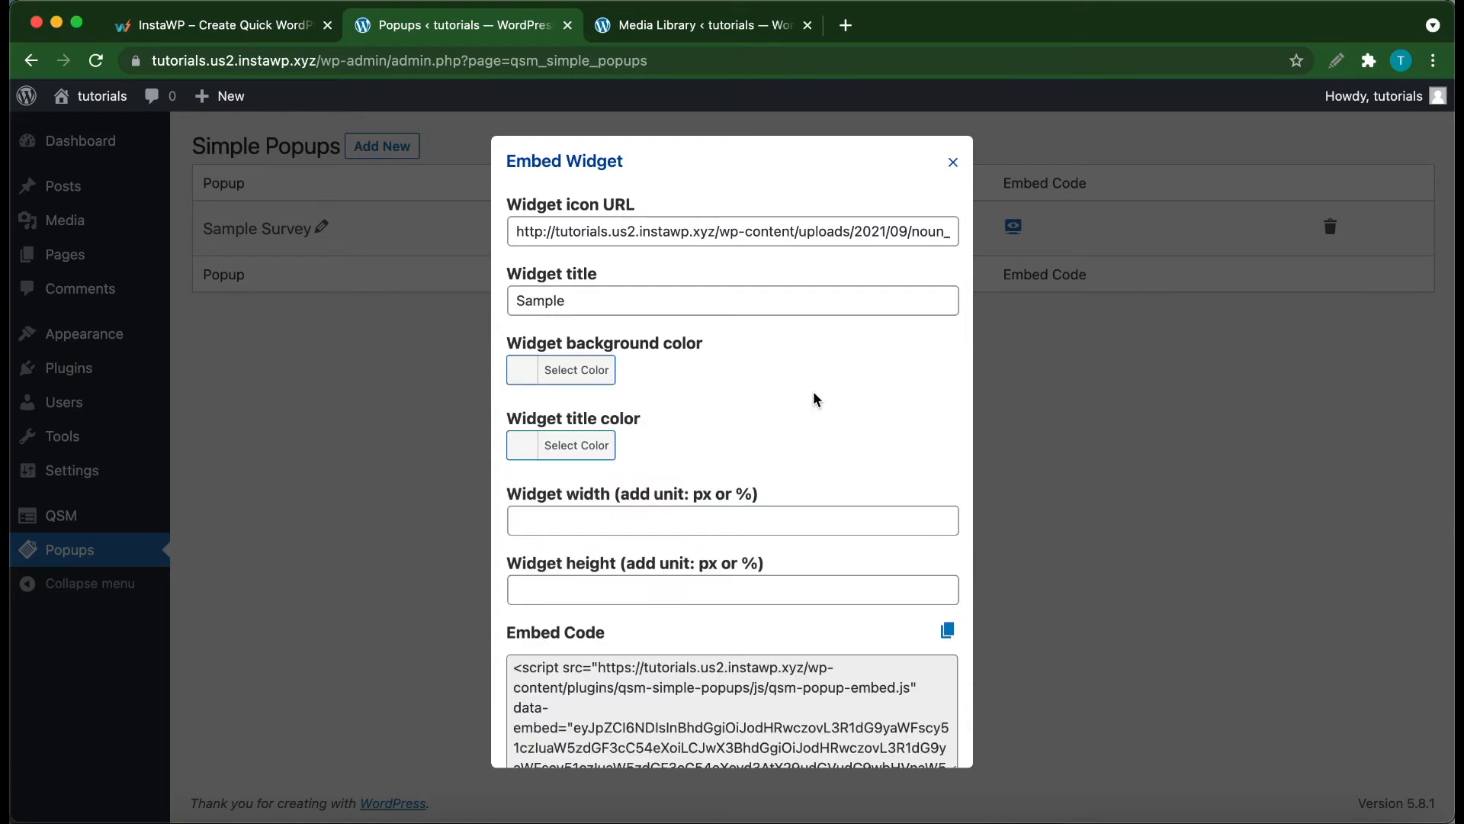
{"action": "left_click", "coordinate": [525, 449]}
{"action": "left_click", "coordinate": [576, 703]}
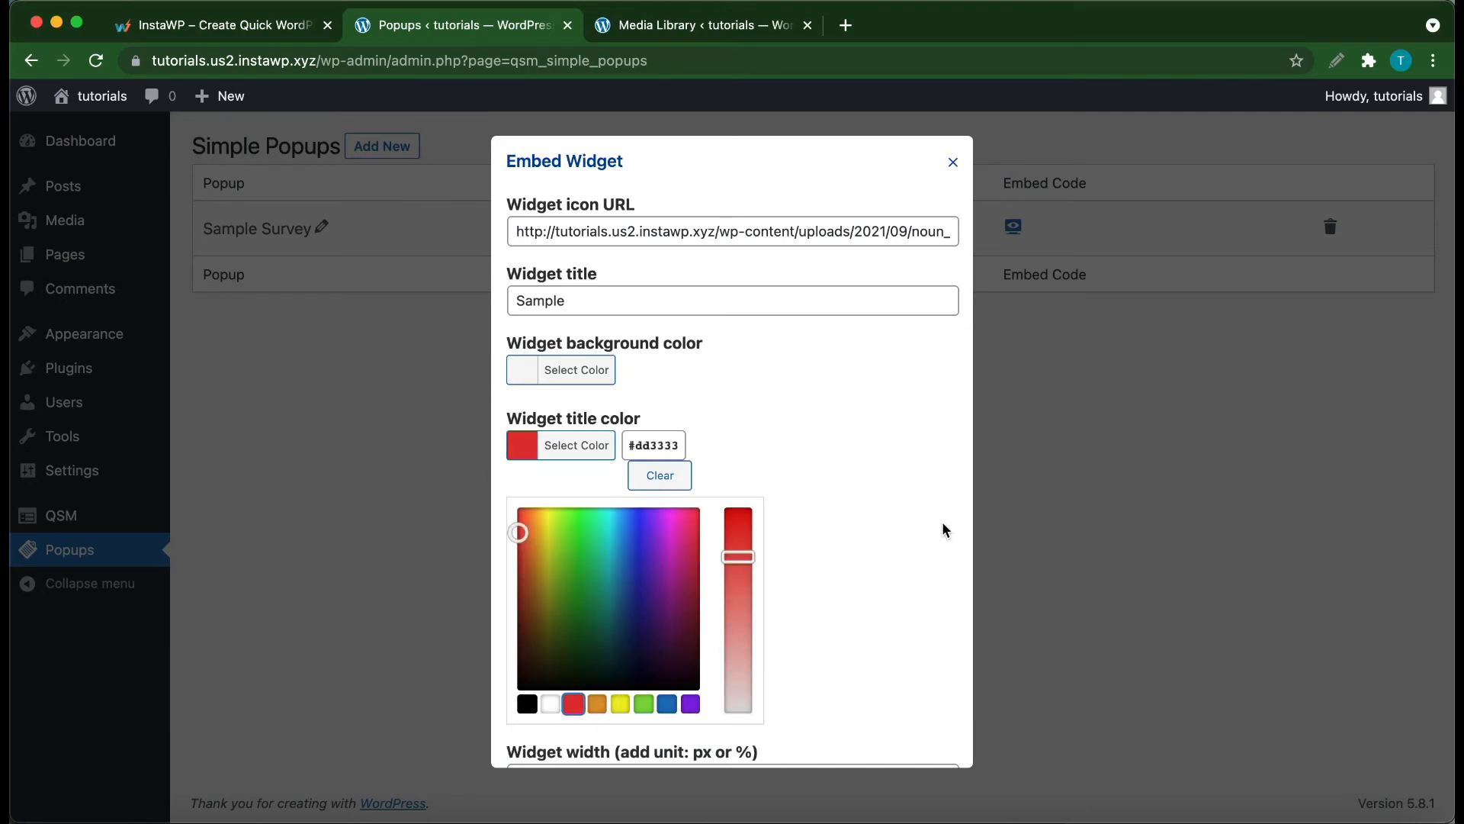
{"action": "left_click", "coordinate": [844, 531]}
- Set both the widget width and the widget height to 50%
{"action": "scroll", "coordinate": [777, 523], "scroll_direction": "down", "scroll_amount": 2}
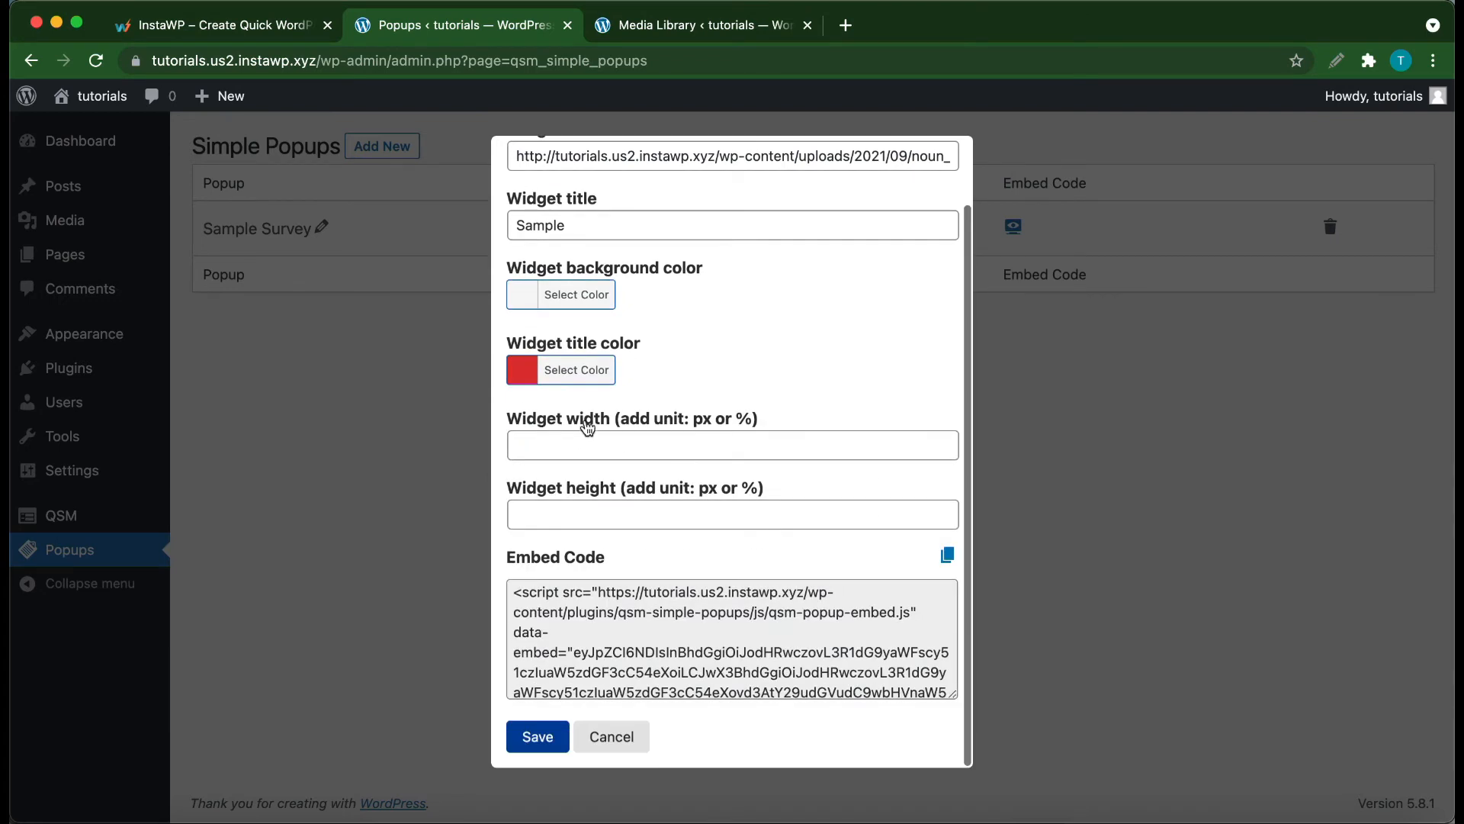
{"action": "left_click", "coordinate": [580, 447]}
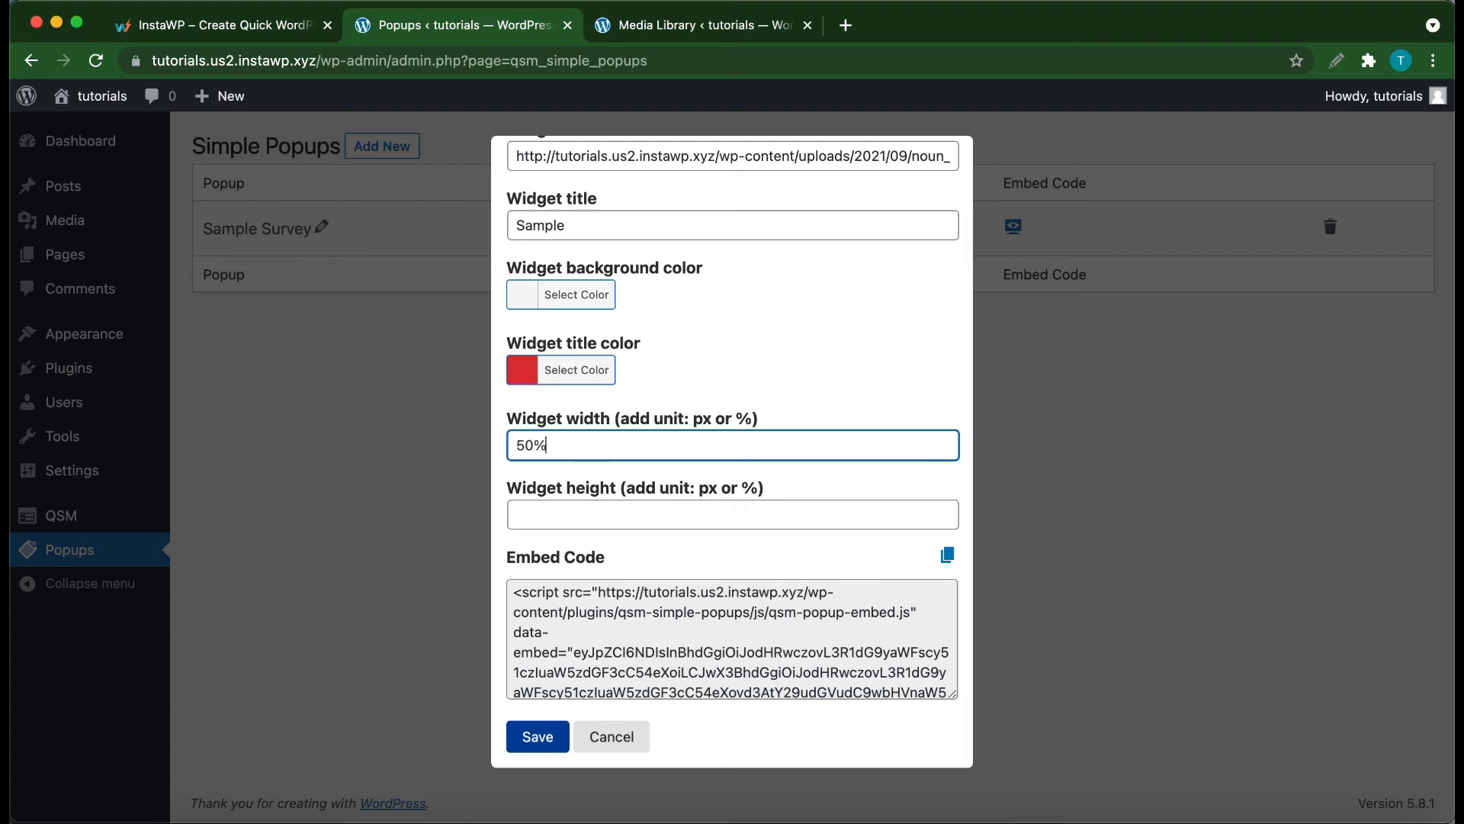
{"action": "left_click", "coordinate": [565, 529]}
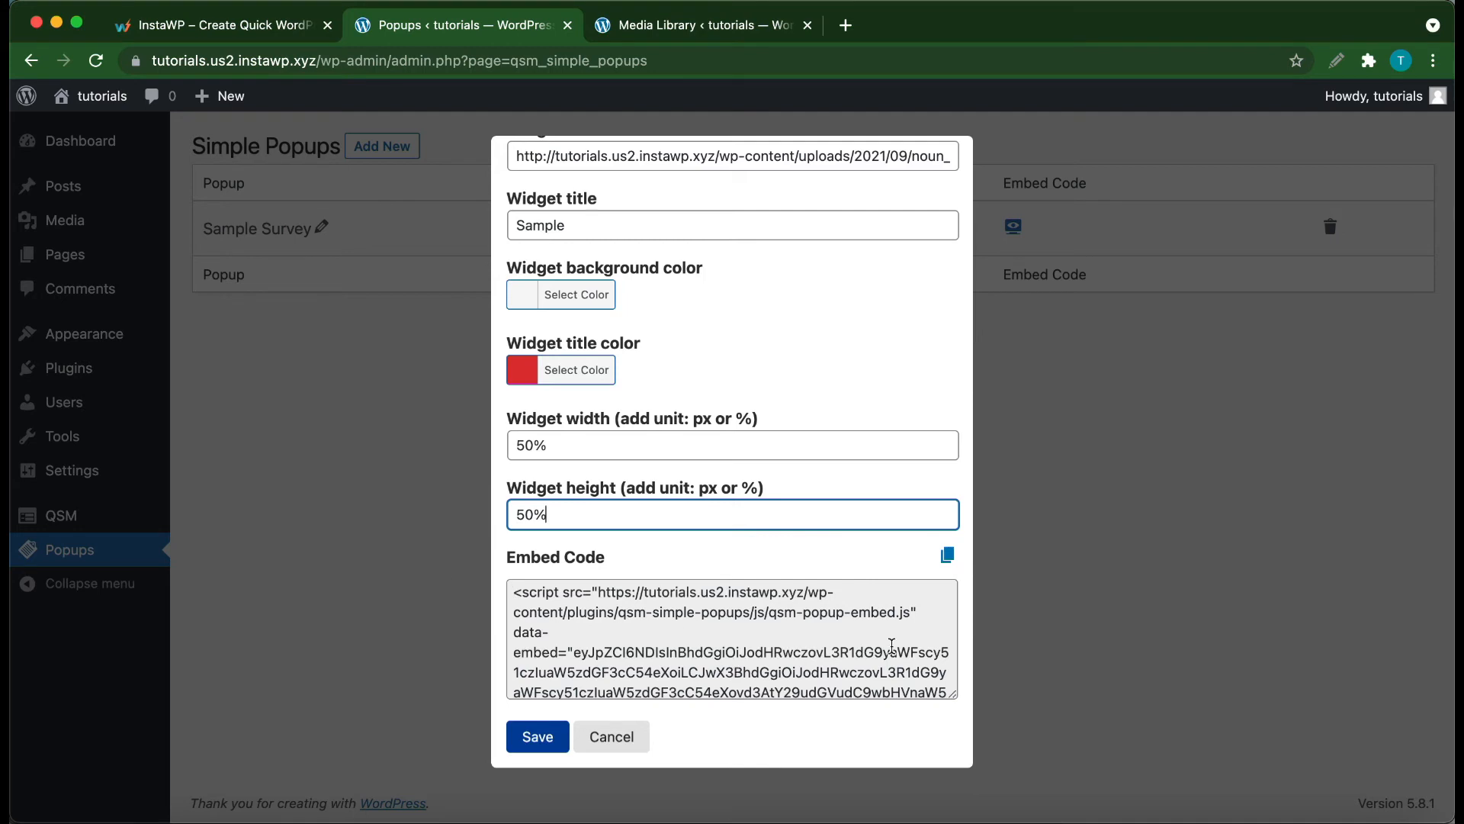
- Copy the whole embed code of the widget and save the embed widget settings
{"action": "scroll", "coordinate": [760, 652], "scroll_direction": "down", "scroll_amount": 2}
{"action": "left_click", "coordinate": [760, 651]}
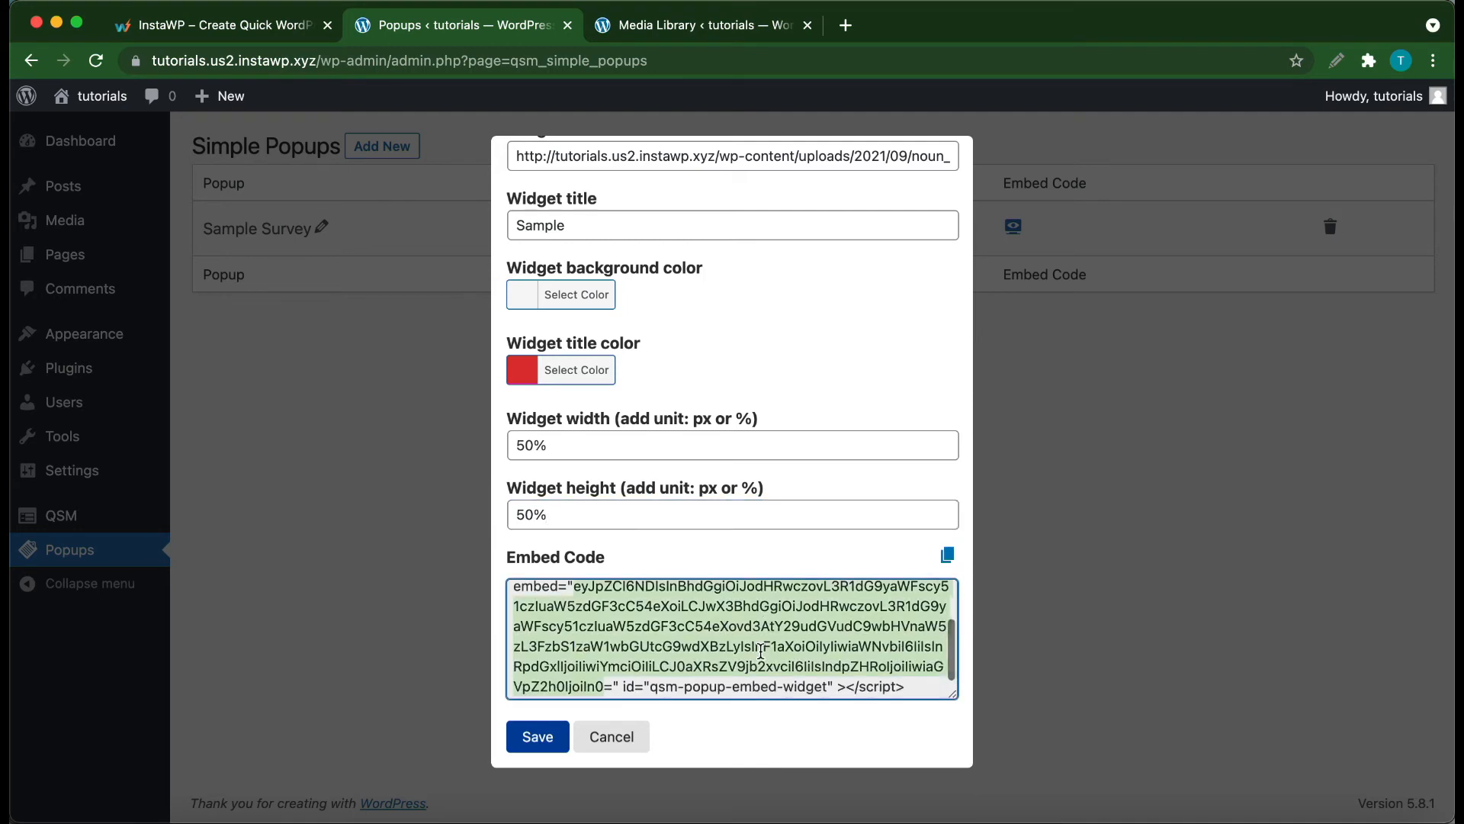
{"action": "left_click", "coordinate": [760, 652]}
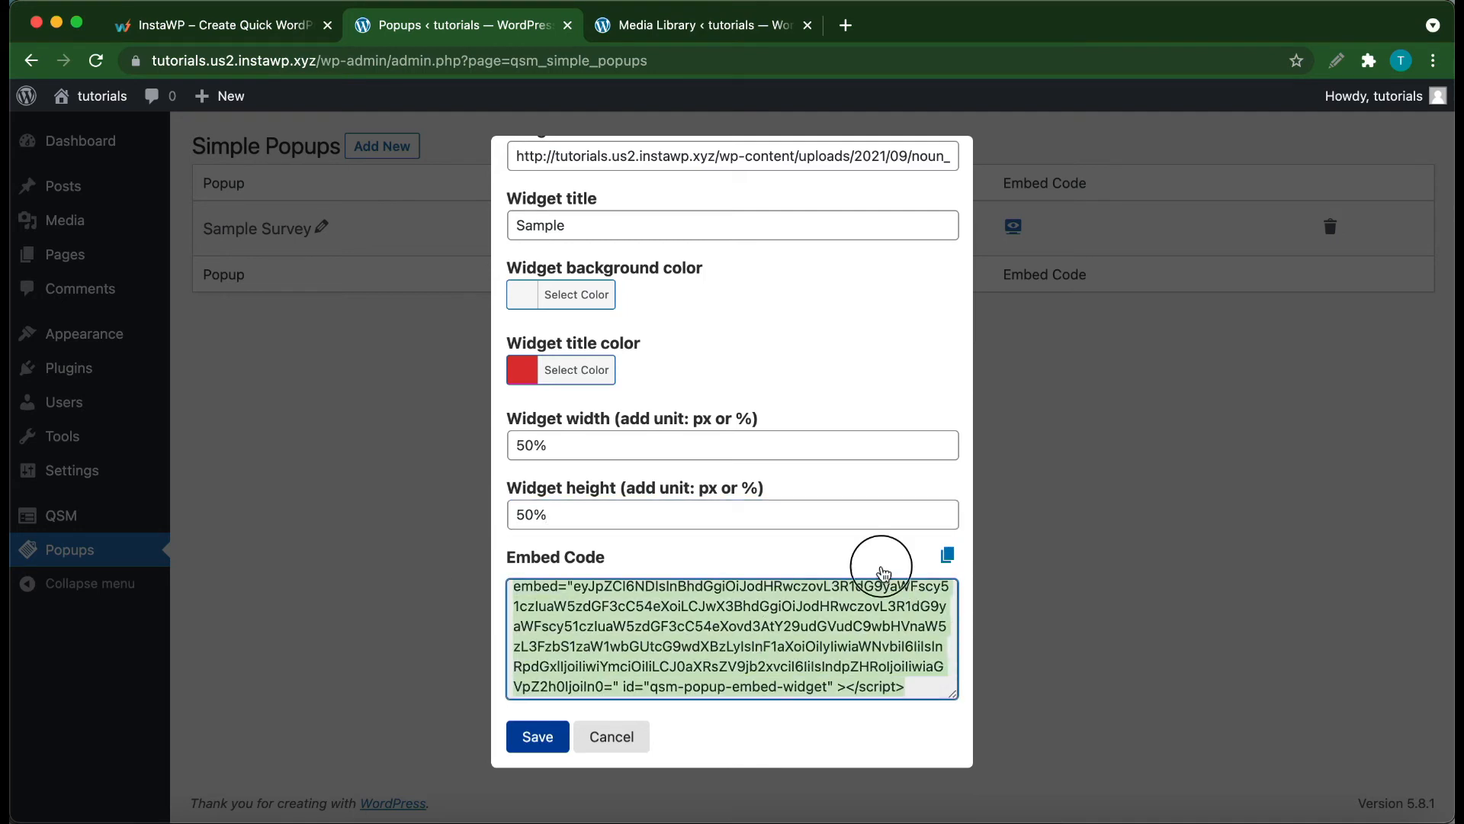
{"action": "left_click", "coordinate": [946, 555]}
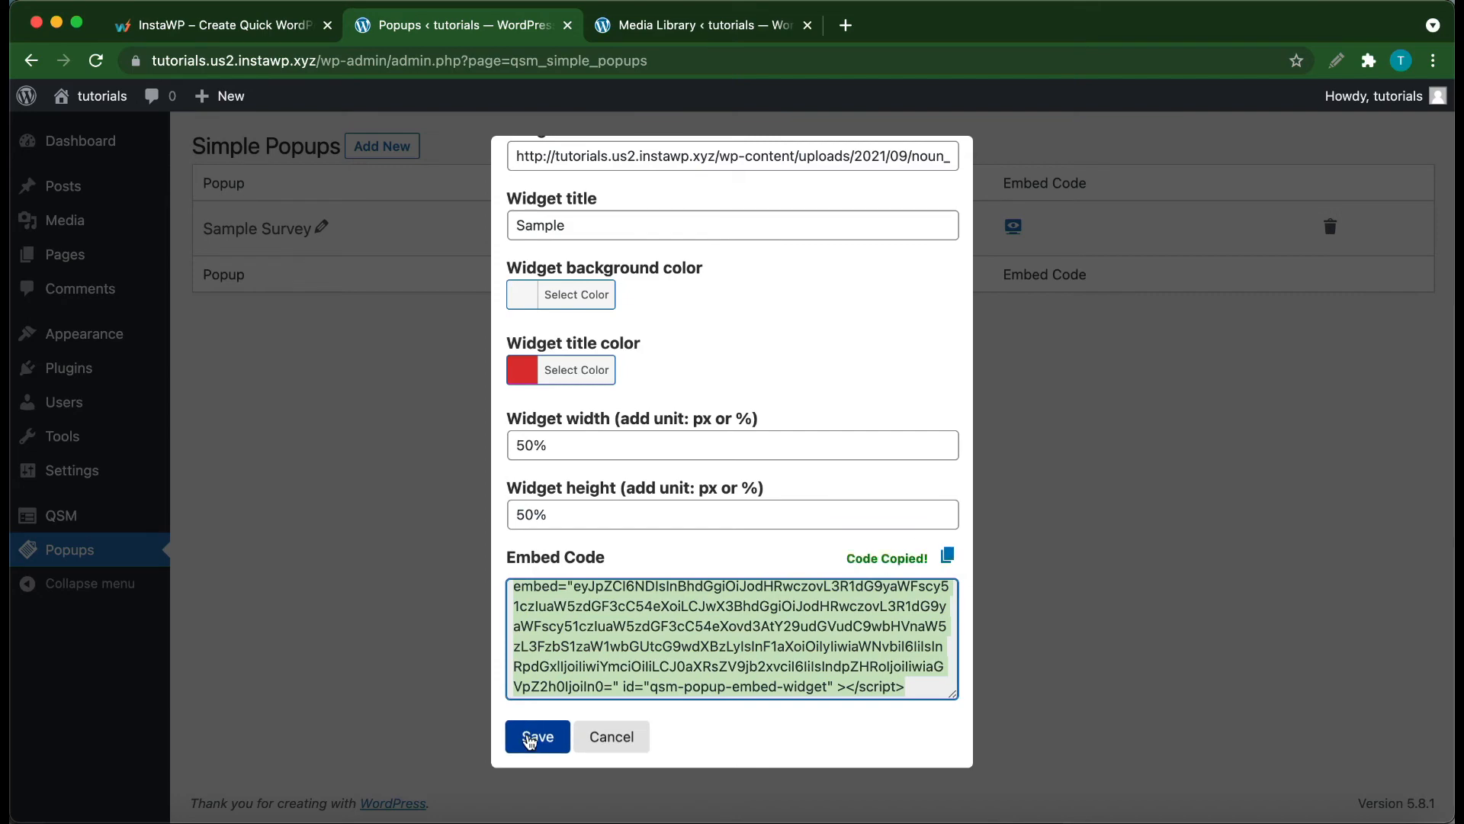
{"action": "scroll", "coordinate": [667, 530], "scroll_direction": "up", "scroll_amount": 2}
{"action": "scroll", "coordinate": [611, 686], "scroll_direction": "down", "scroll_amount": 2}
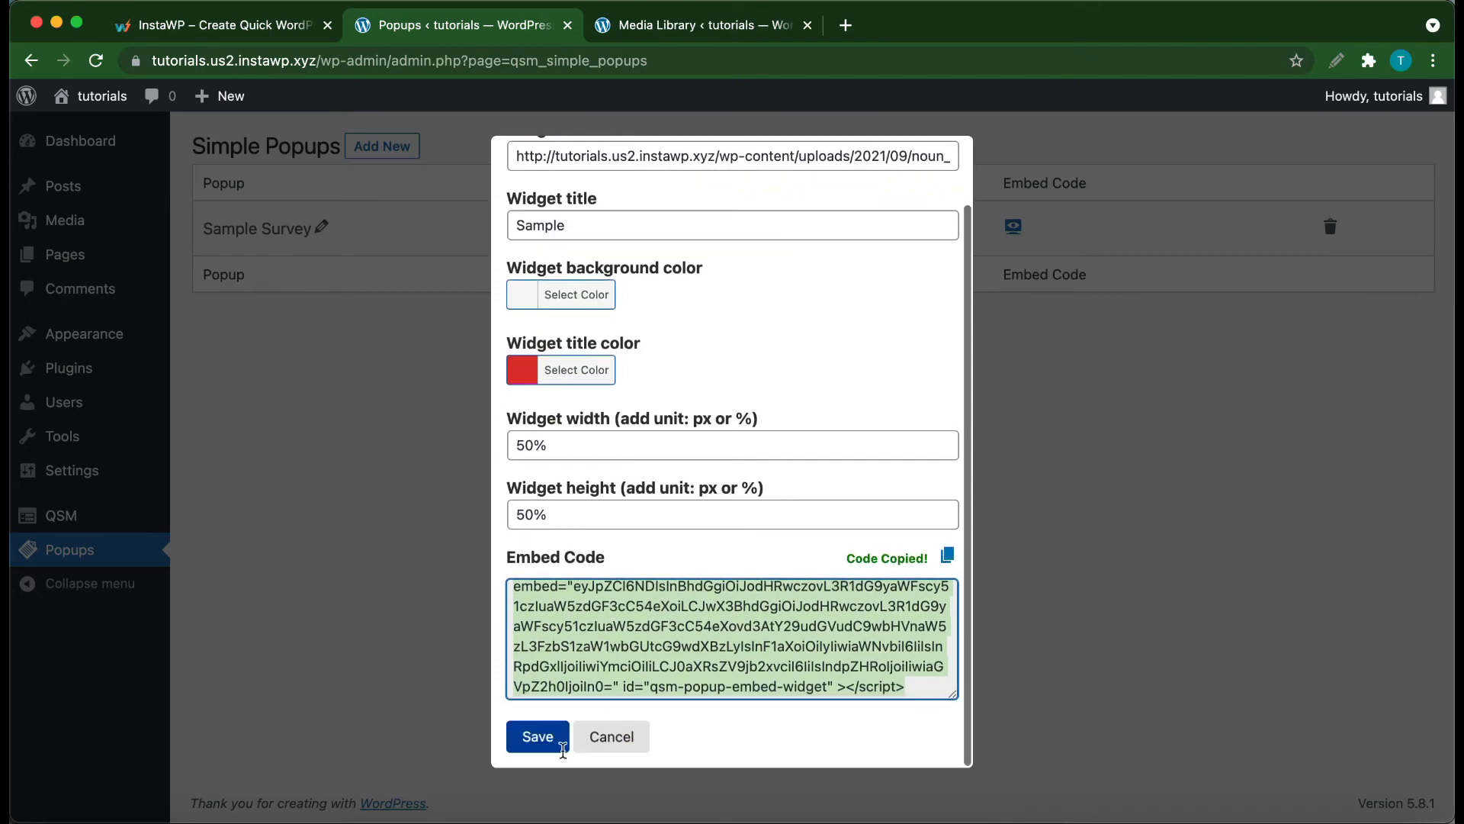
{"action": "left_click", "coordinate": [535, 744]}
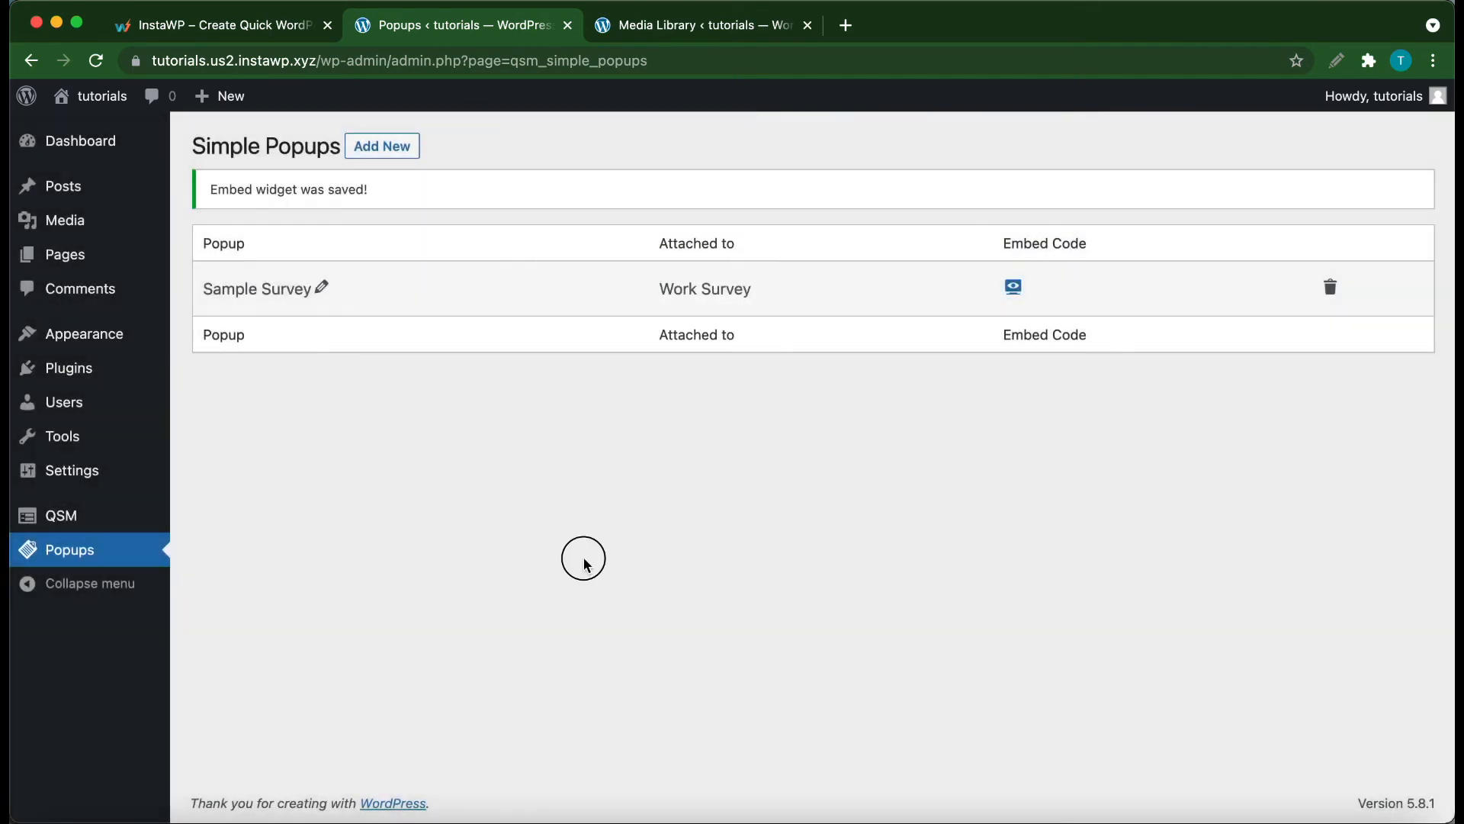
- Create a new post titled Sample Popup Embed
{"action": "mouse_move", "coordinate": [221, 96]}
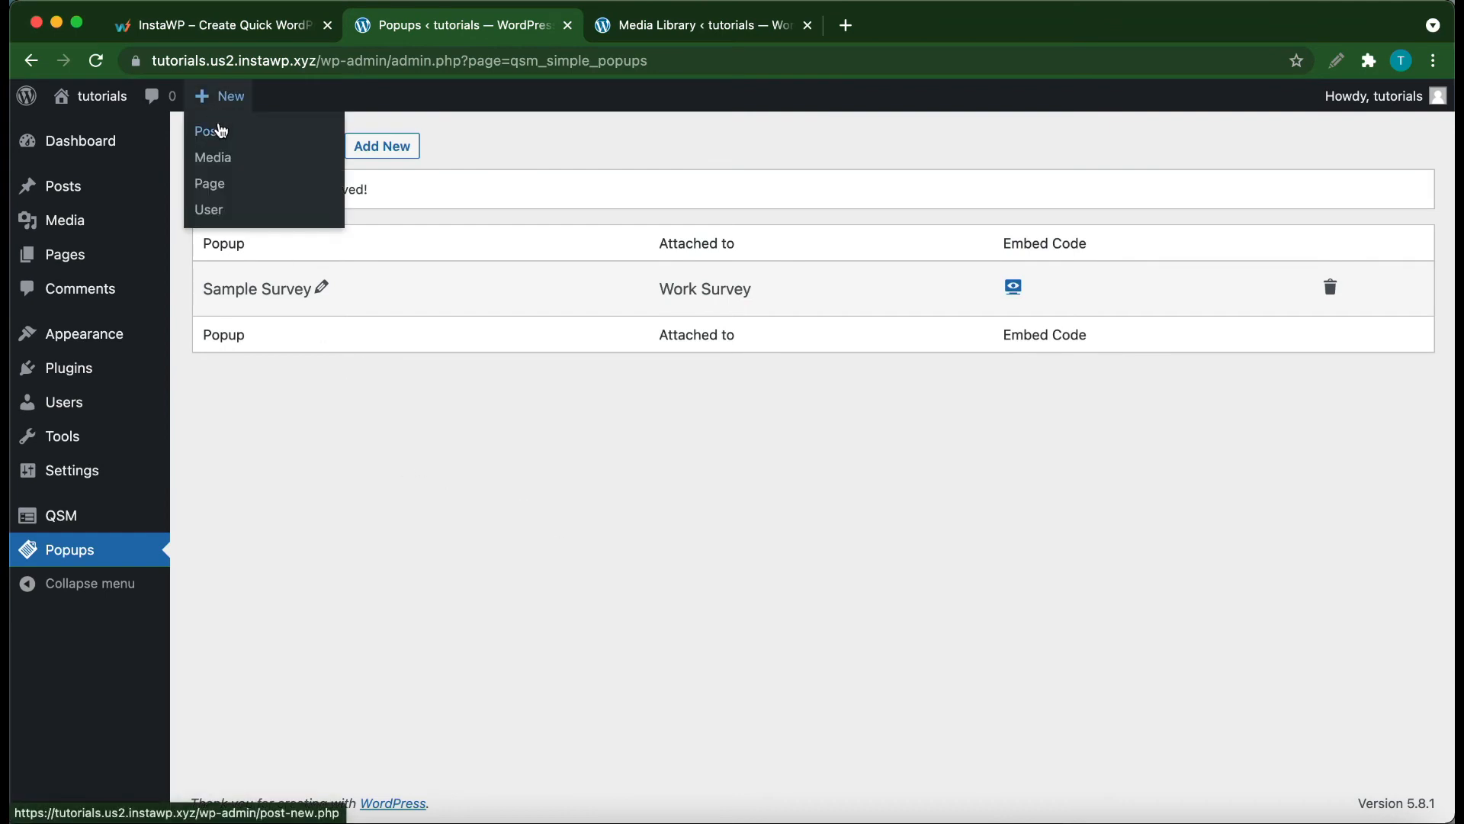
{"action": "left_click", "coordinate": [223, 137]}
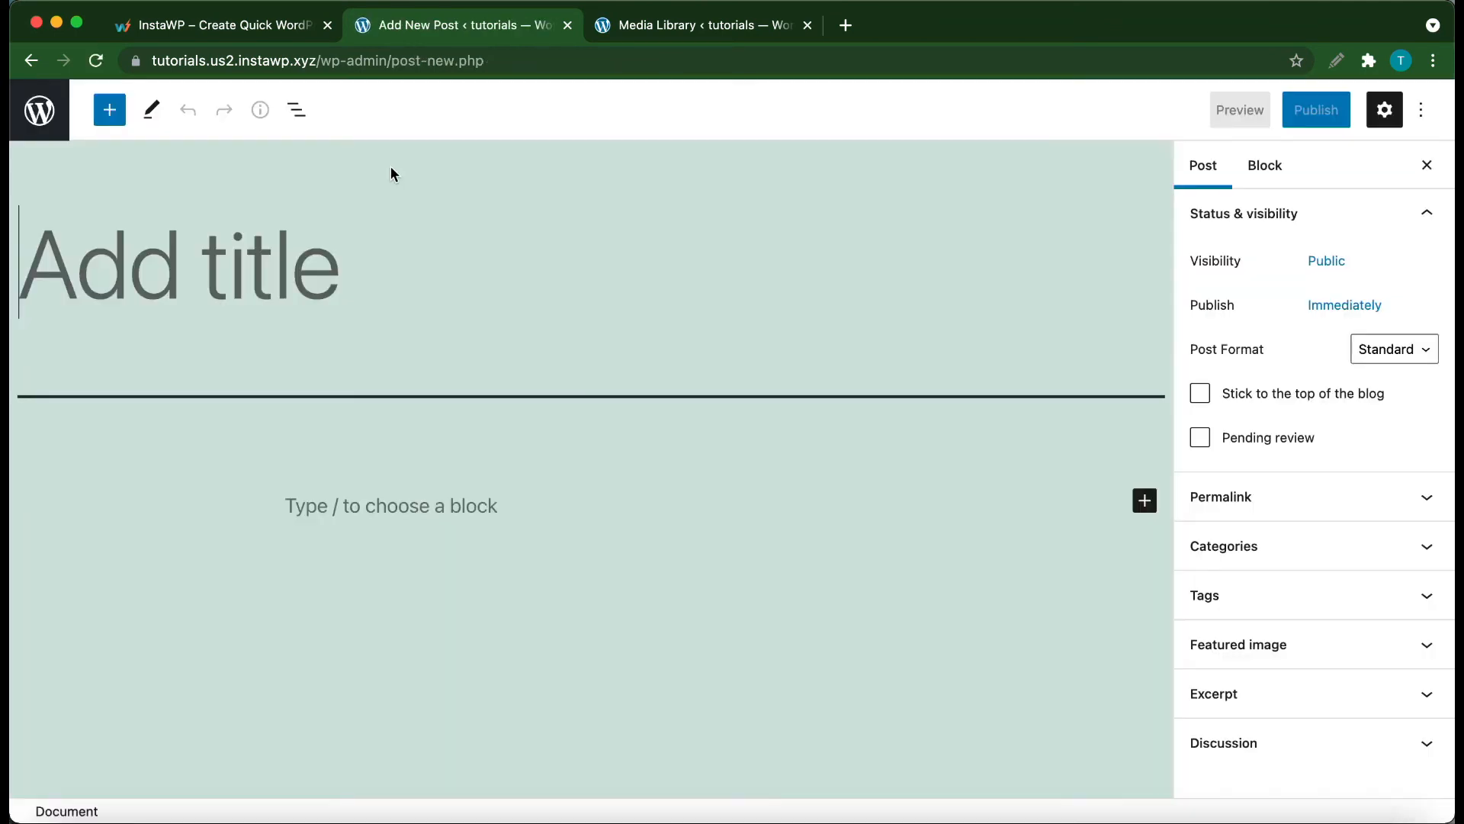
{"action": "type", "text": "Sample "}
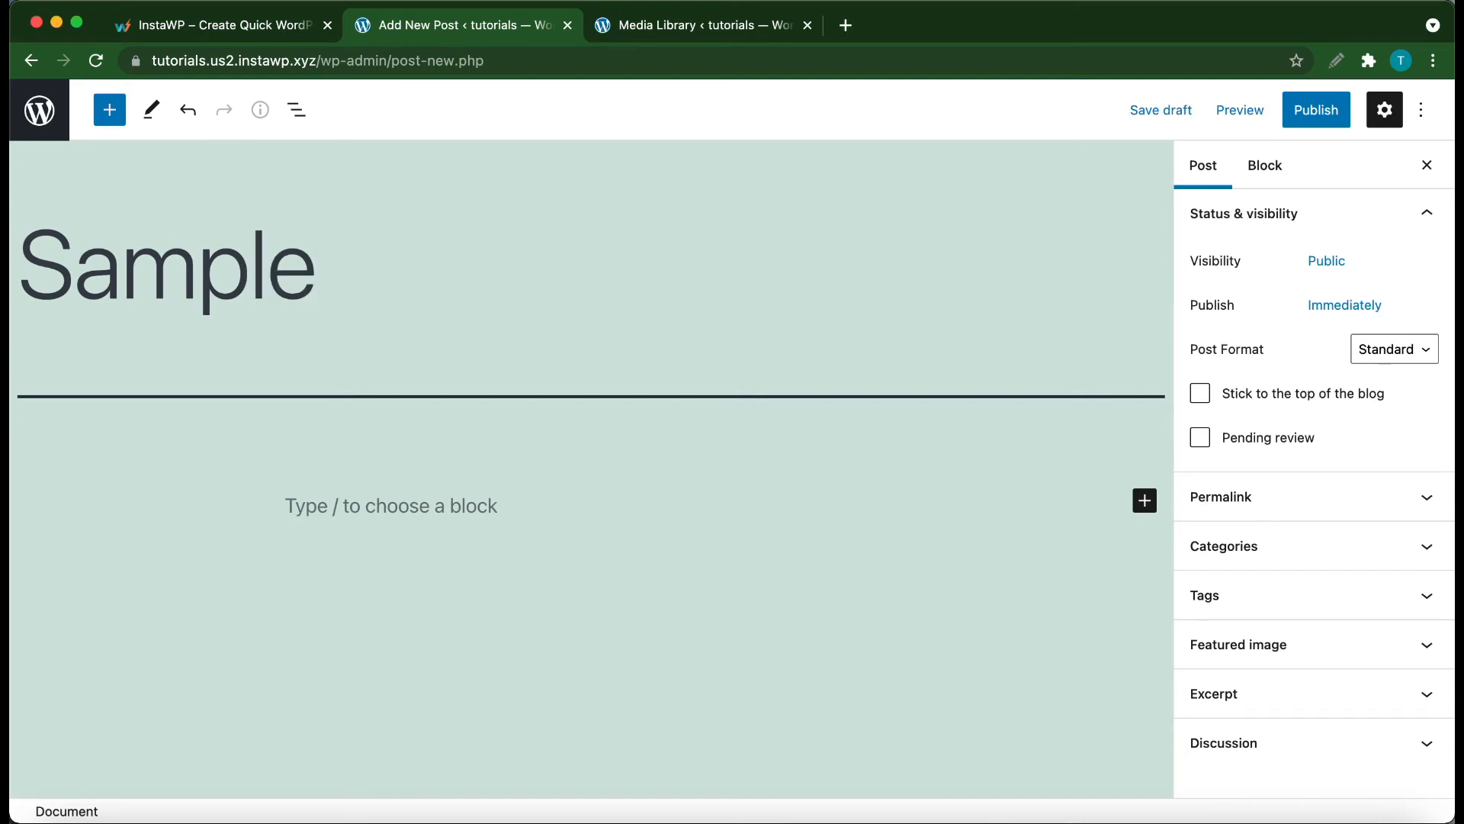
{"action": "type", "text": "Popu"}
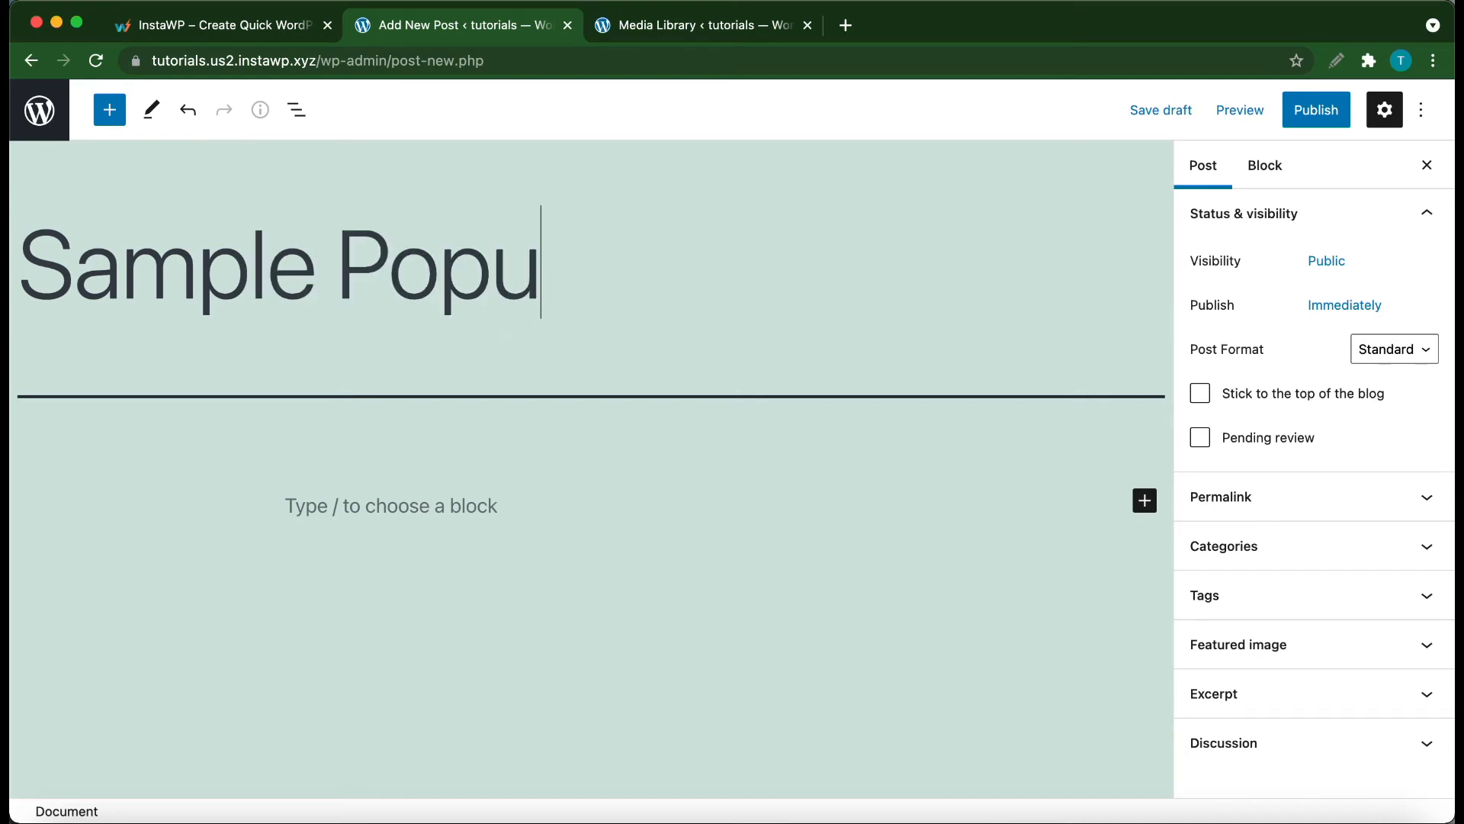
{"action": "type", "text": "p Embed"}
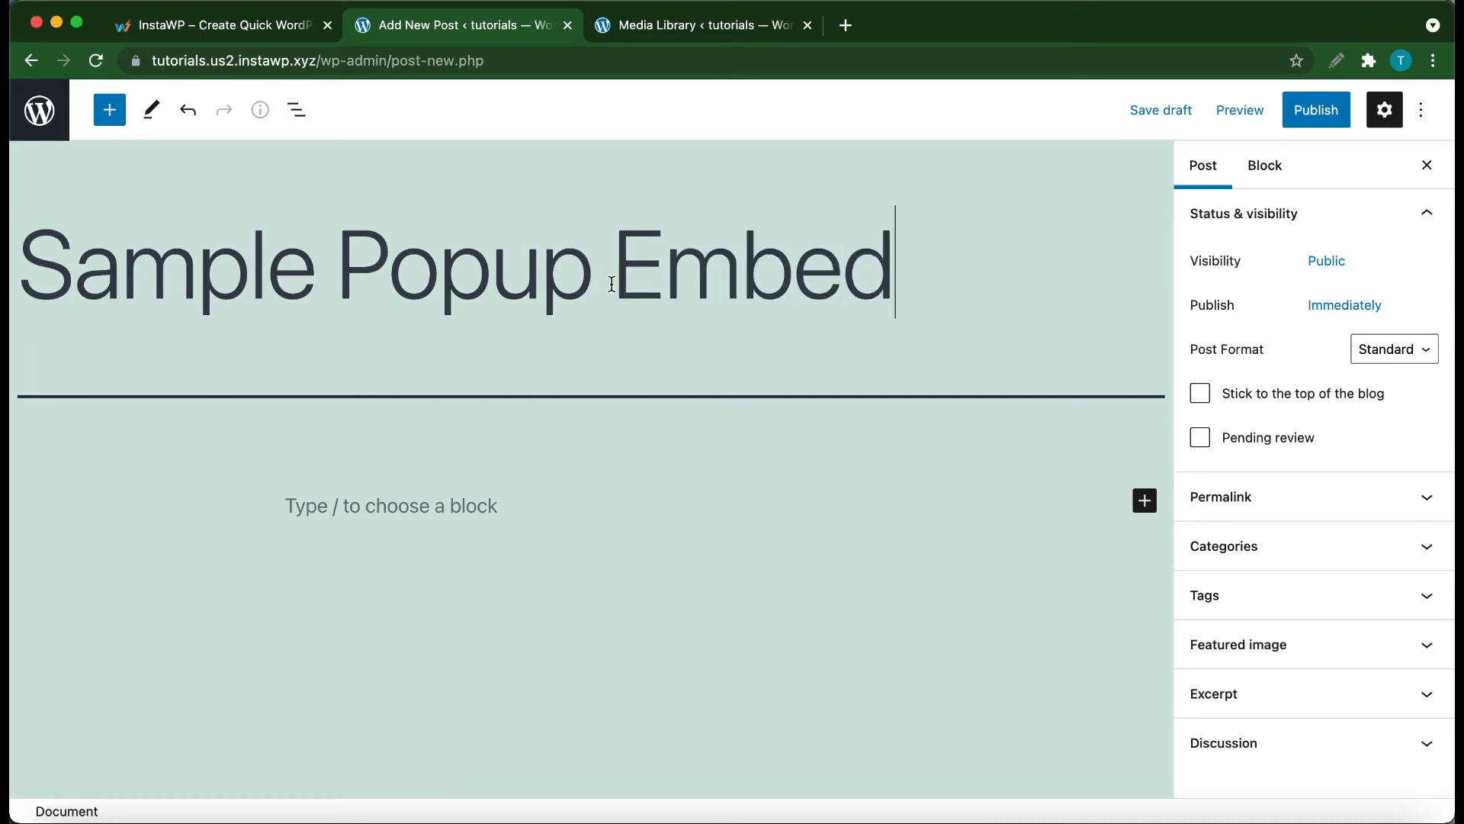
{"action": "scroll", "coordinate": [637, 327], "scroll_direction": "down", "scroll_amount": 1}
{"action": "scroll", "coordinate": [635, 327], "scroll_direction": "up", "scroll_amount": 1}
- Insert a Custom HTML block into the post and paste the copied popup embed code into it
{"action": "left_click", "coordinate": [1142, 505]}
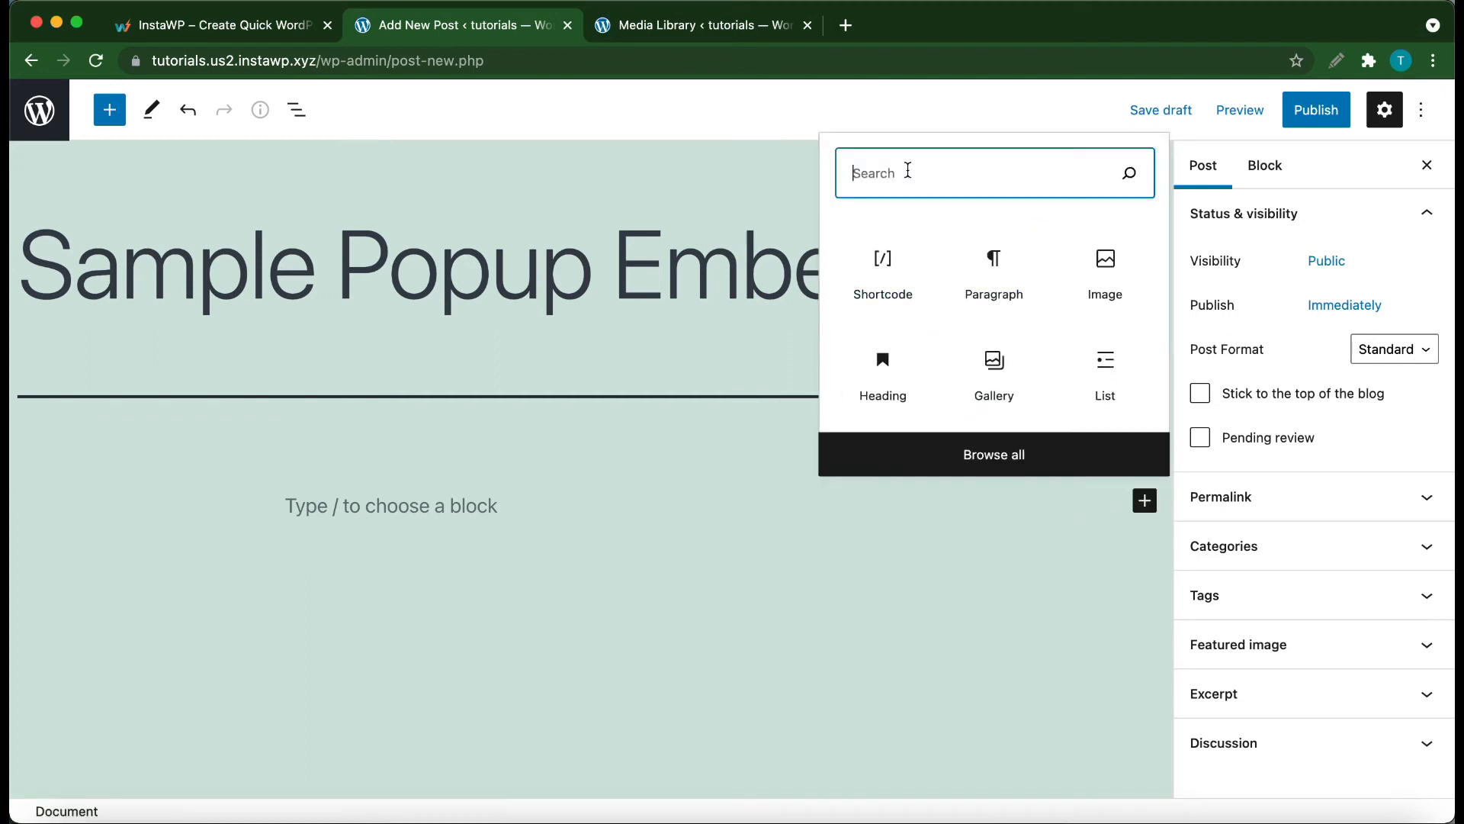
{"action": "type", "text": "htm"}
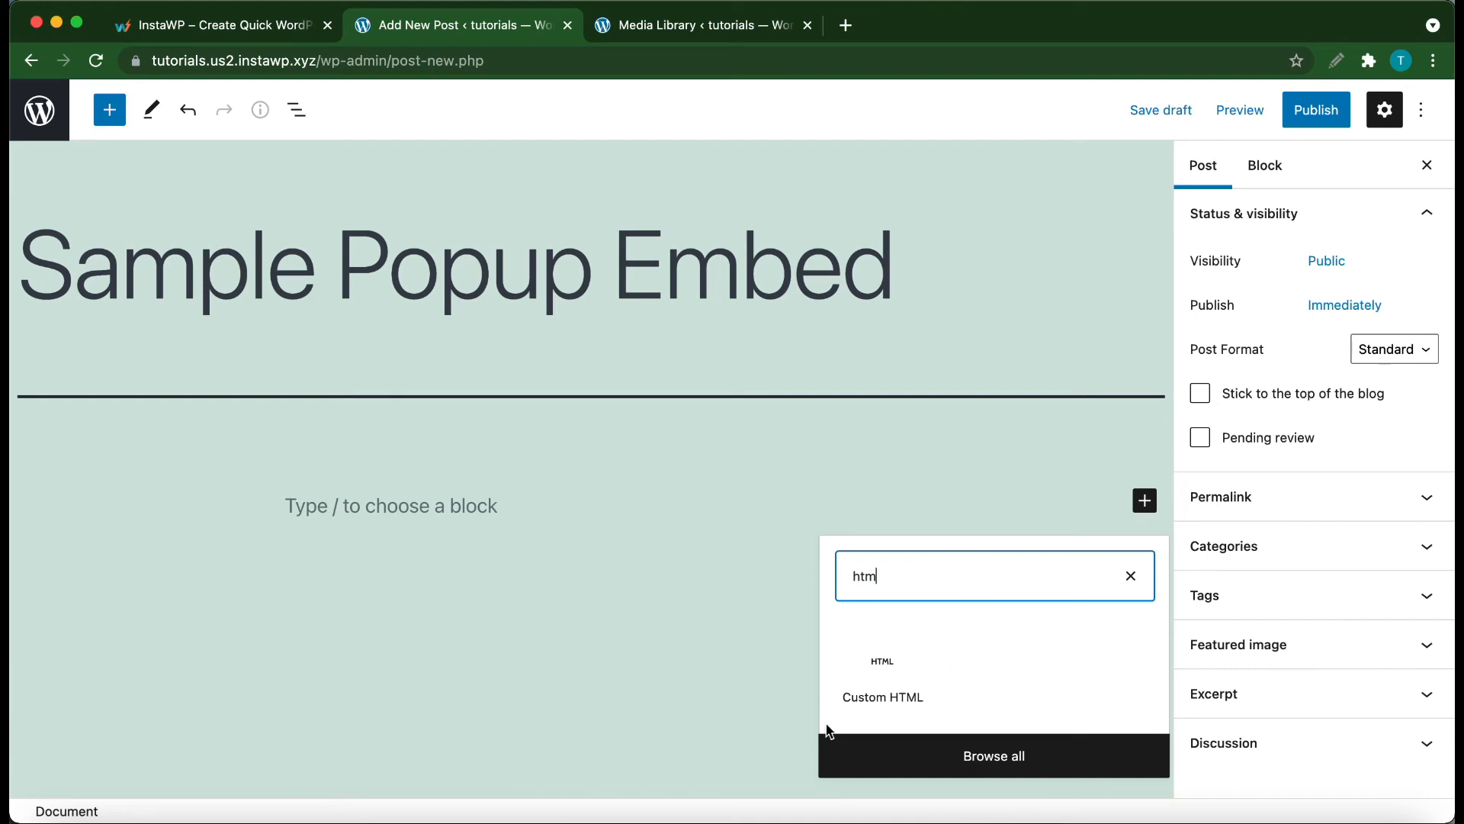
{"action": "left_click", "coordinate": [883, 674]}
{"action": "left_click", "coordinate": [369, 515]}
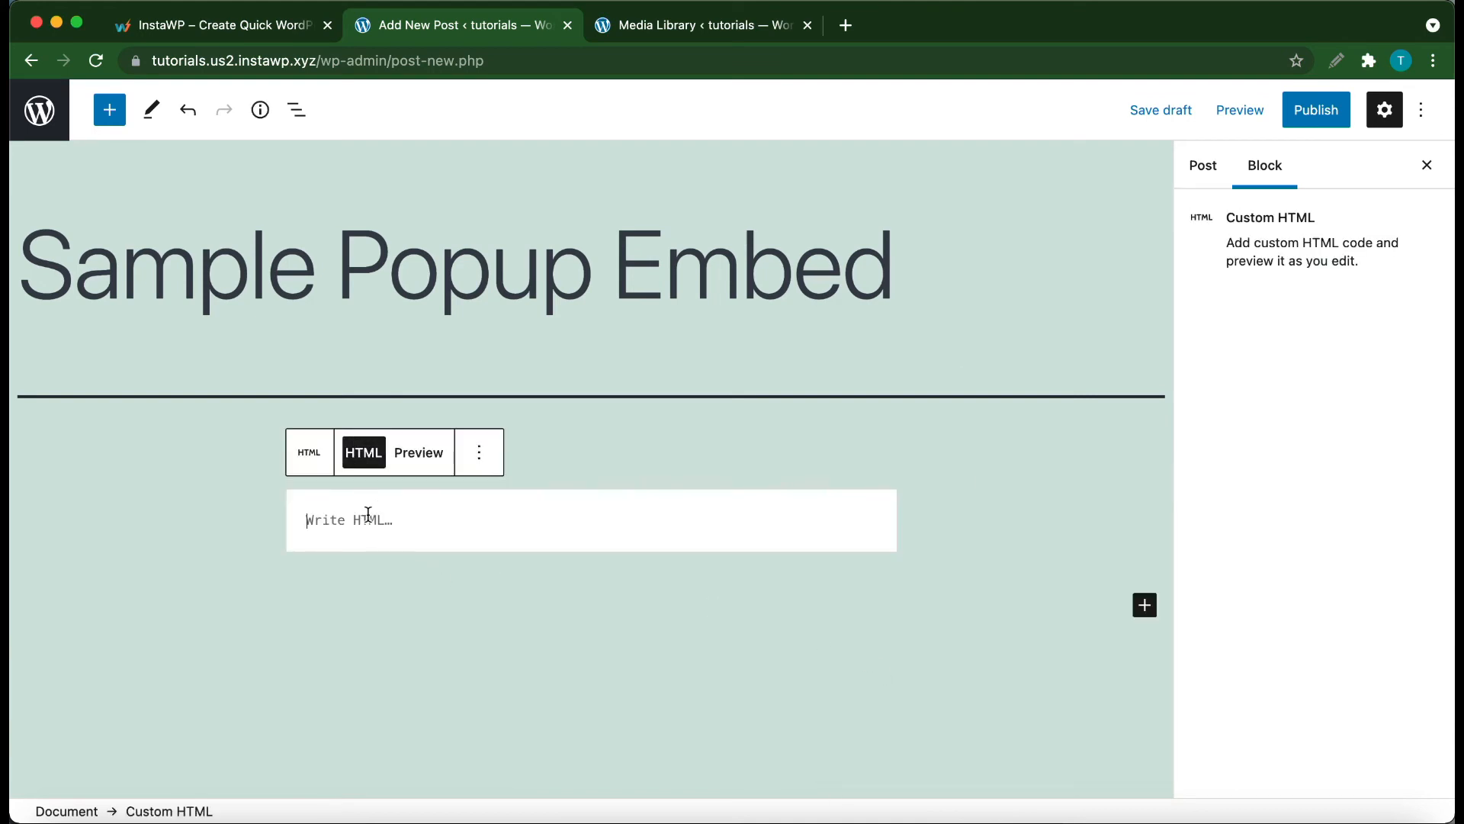
{"action": "key", "text": "super+v"}
{"action": "key", "text": "super+z"}
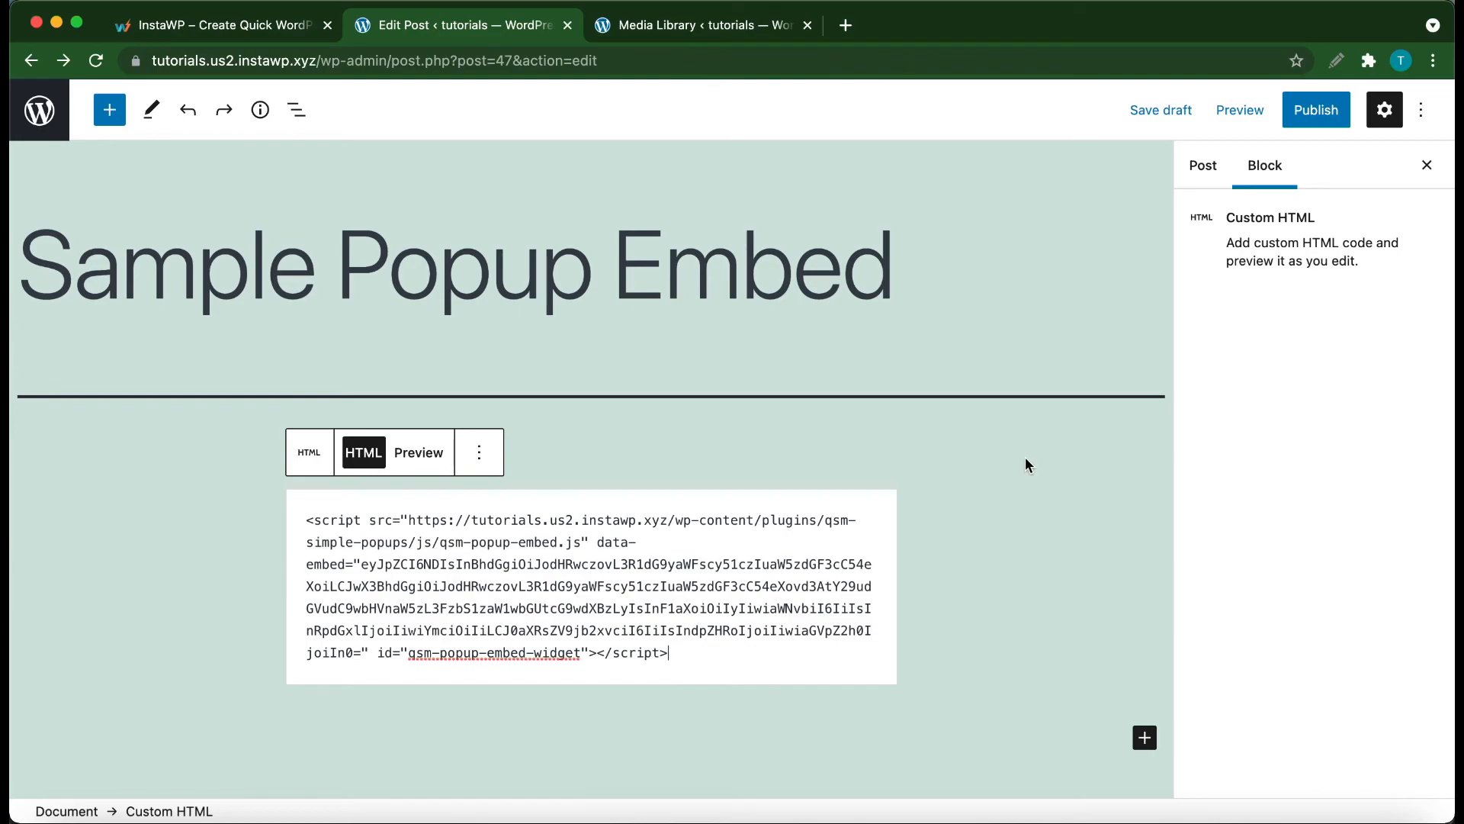
- Search the web for a lorem ipsum generator, open lipsum.com and generate 5 paragraphs of placeholder text
{"action": "key", "text": "super+t"}
{"action": "type", "text": "lorem"}
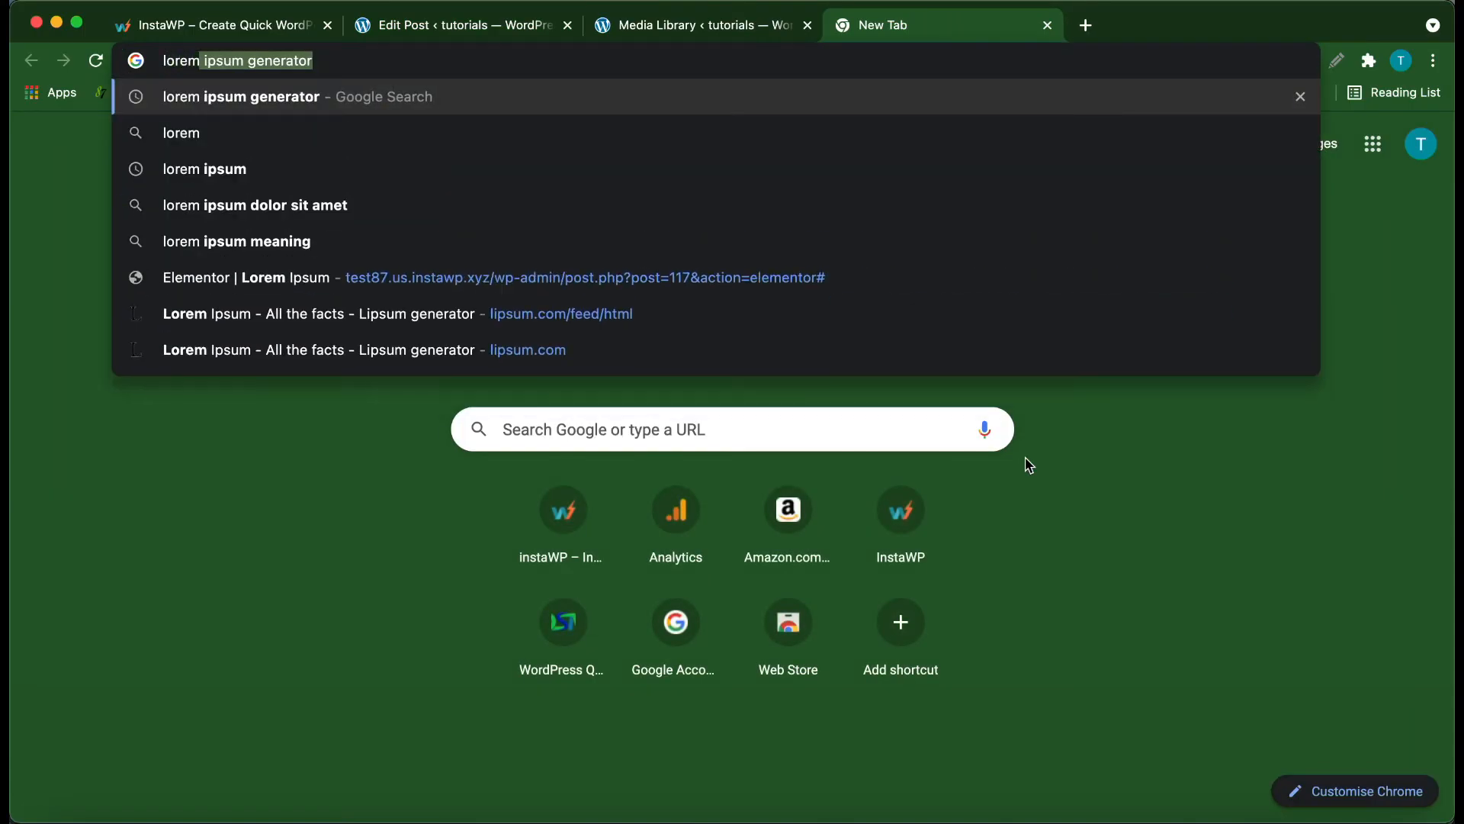
{"action": "key", "text": "Return"}
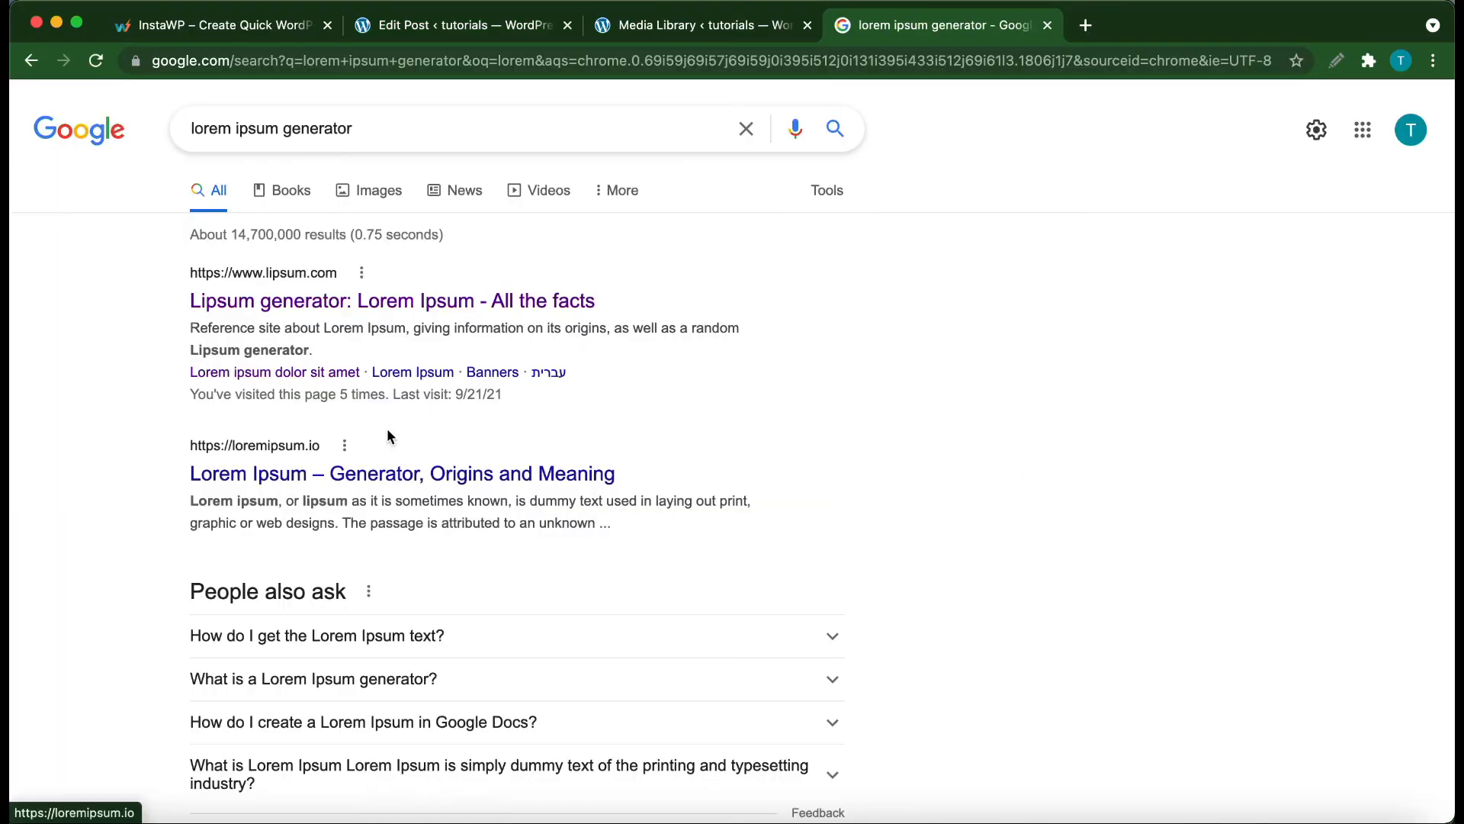
{"action": "left_click", "coordinate": [333, 302]}
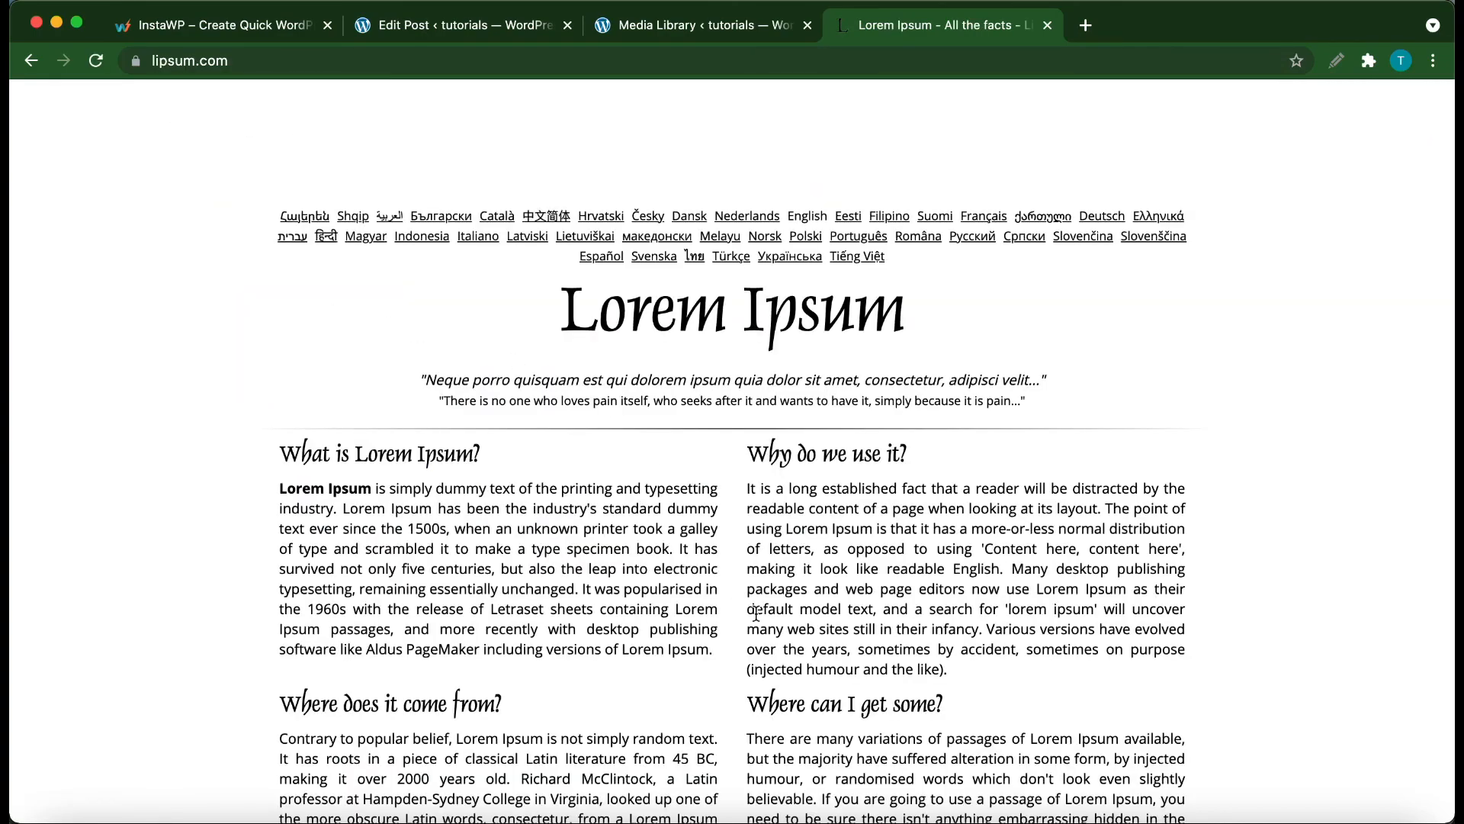
{"action": "scroll", "coordinate": [755, 611], "scroll_direction": "down", "scroll_amount": 10}
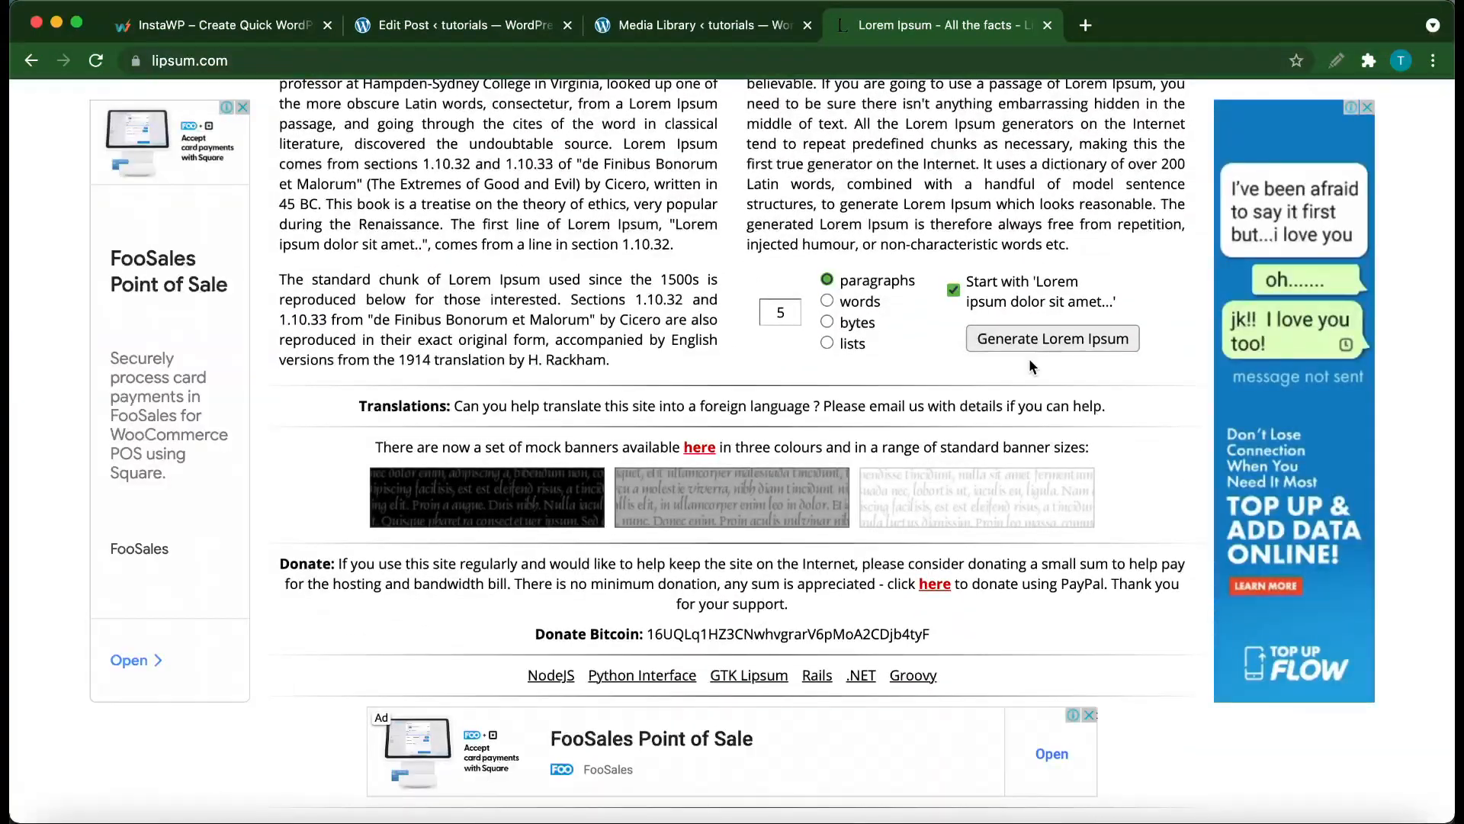
{"action": "left_click", "coordinate": [1024, 340]}
- Copy the whole first paragraph of the generated Lorem Ipsum text
{"action": "scroll", "coordinate": [741, 461], "scroll_direction": "down", "scroll_amount": 4}
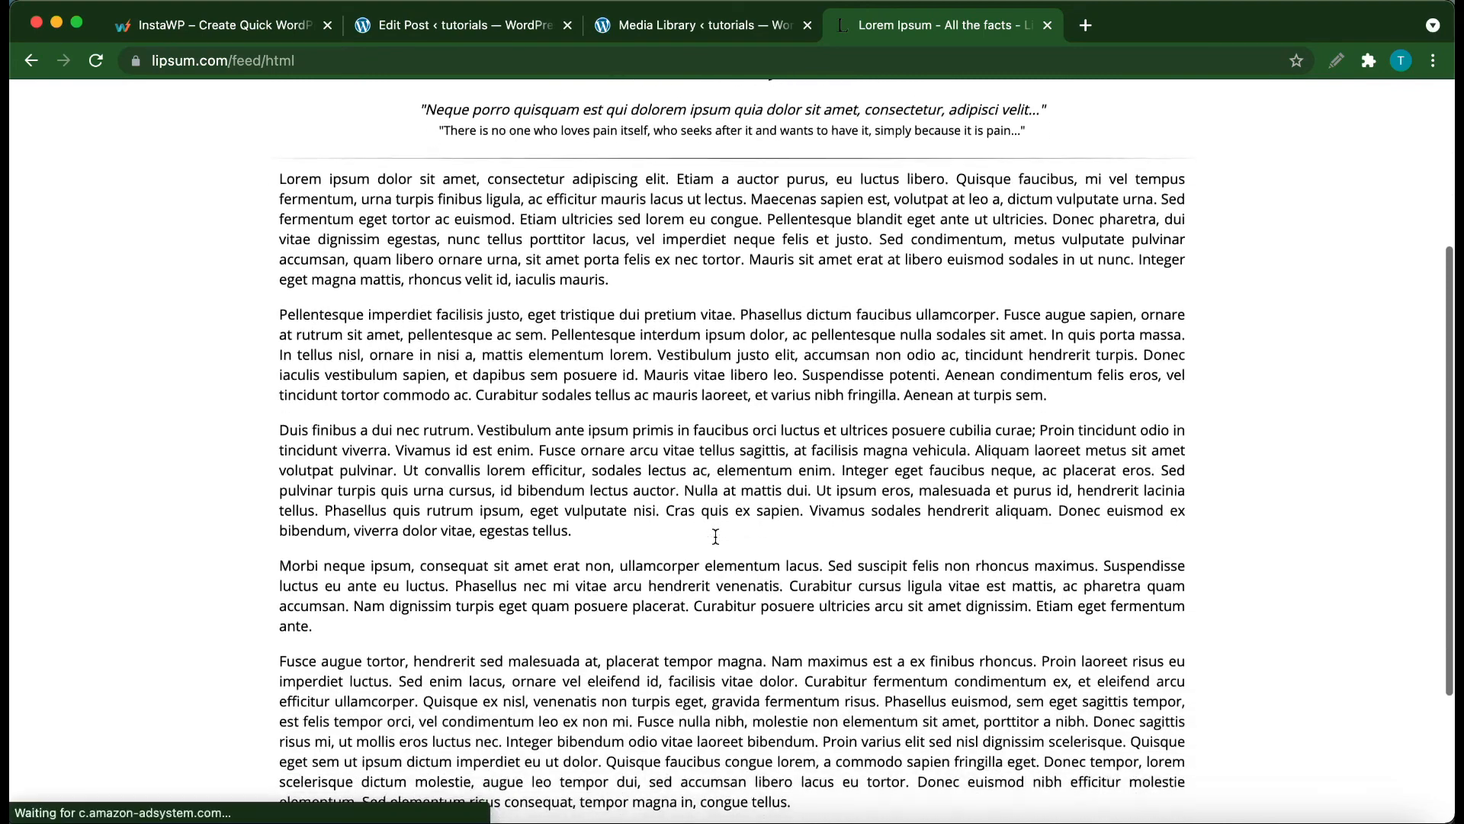
{"action": "scroll", "coordinate": [623, 478], "scroll_direction": "up", "scroll_amount": 3}
{"action": "left_click_drag", "start_coordinate": [625, 494], "coordinate": [270, 376]}
{"action": "key", "text": "super+c"}
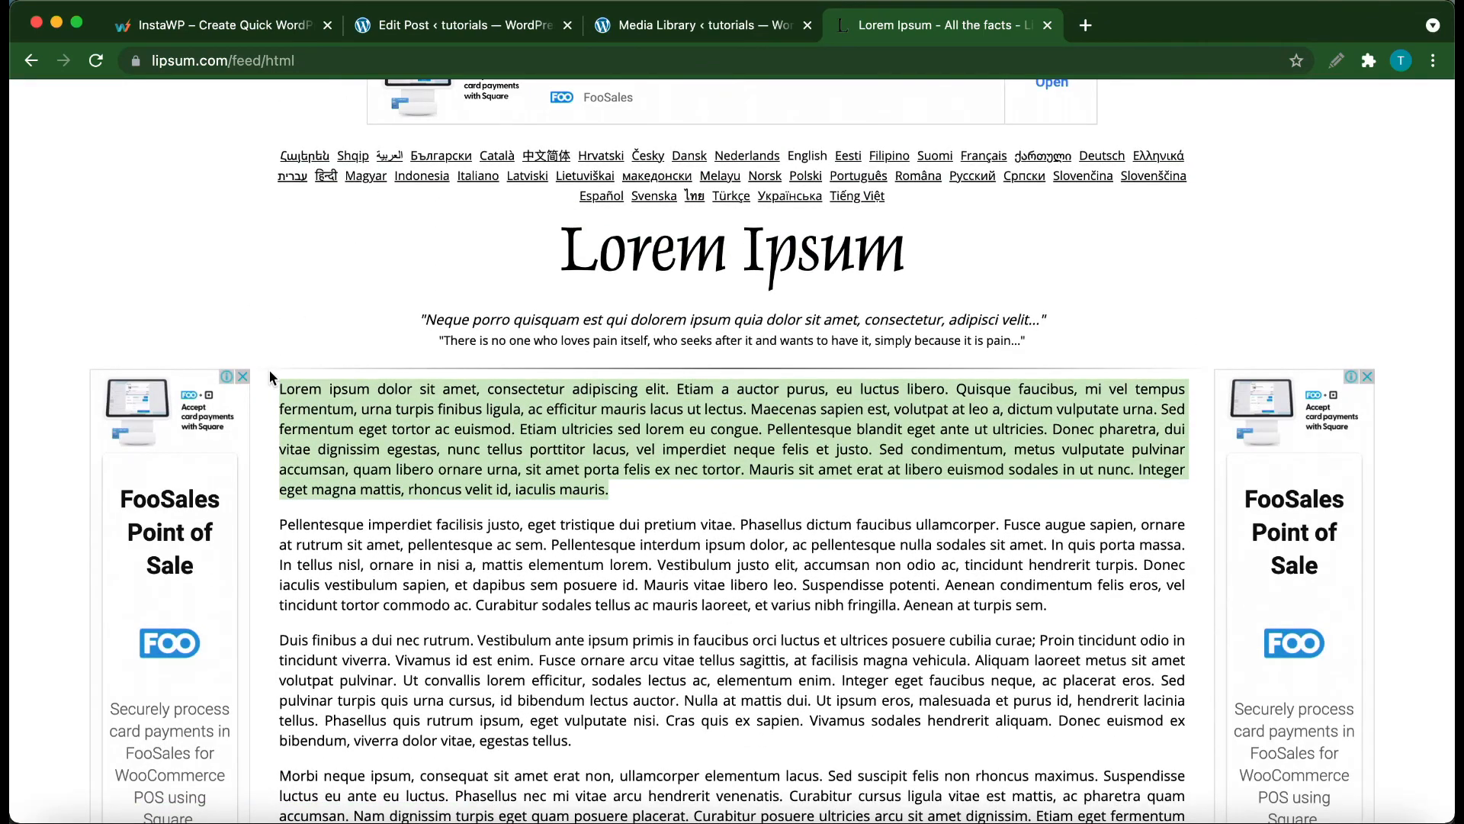
- Add the copied text to the Sample Popup Embed post as a paragraph block and move it above the Custom HTML block
{"action": "left_click", "coordinate": [496, 28]}
{"action": "scroll", "coordinate": [761, 619], "scroll_direction": "down", "scroll_amount": 2}
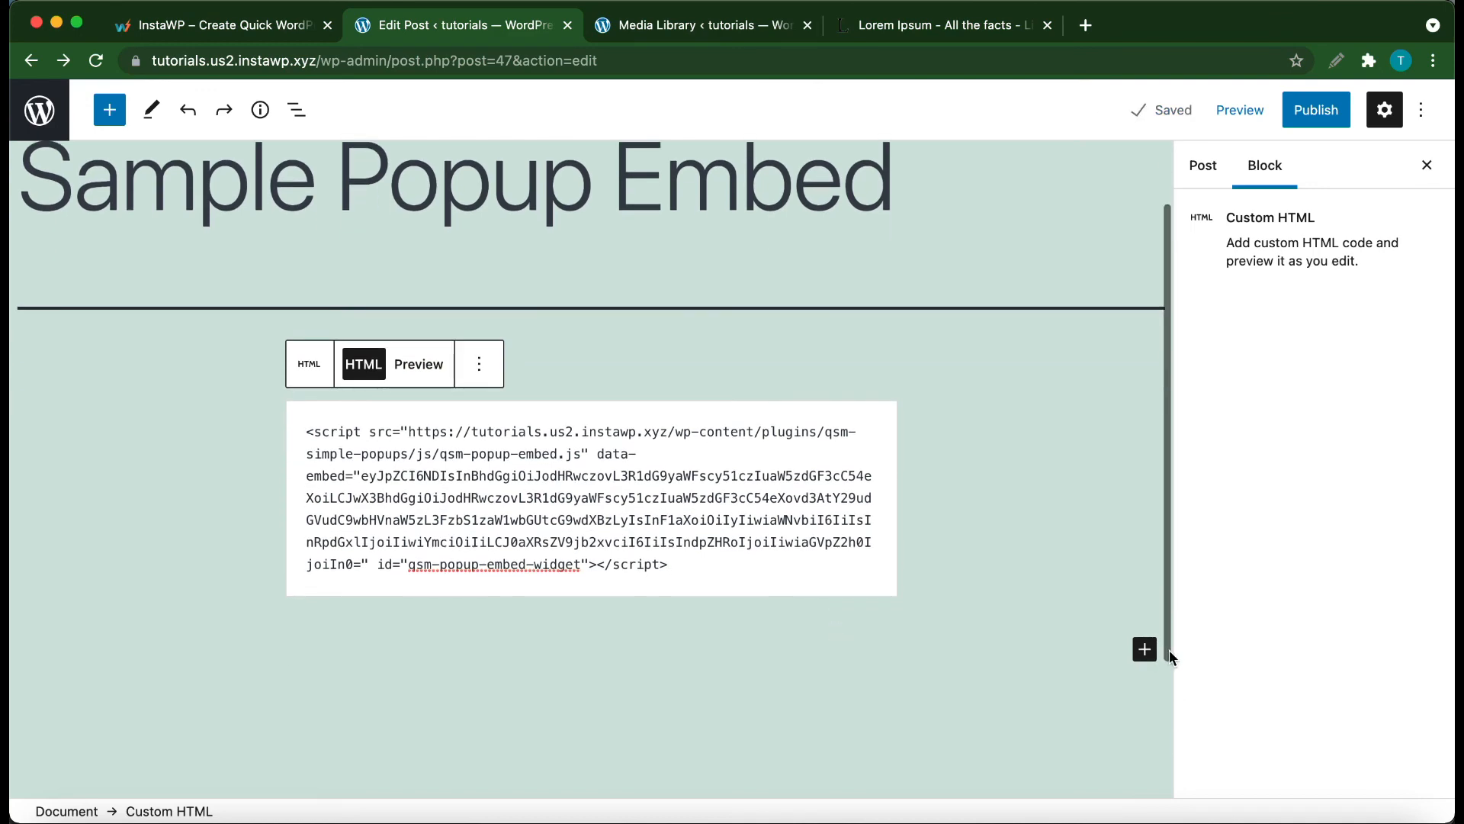
{"action": "left_click", "coordinate": [1143, 649]}
{"action": "left_click", "coordinate": [885, 412]}
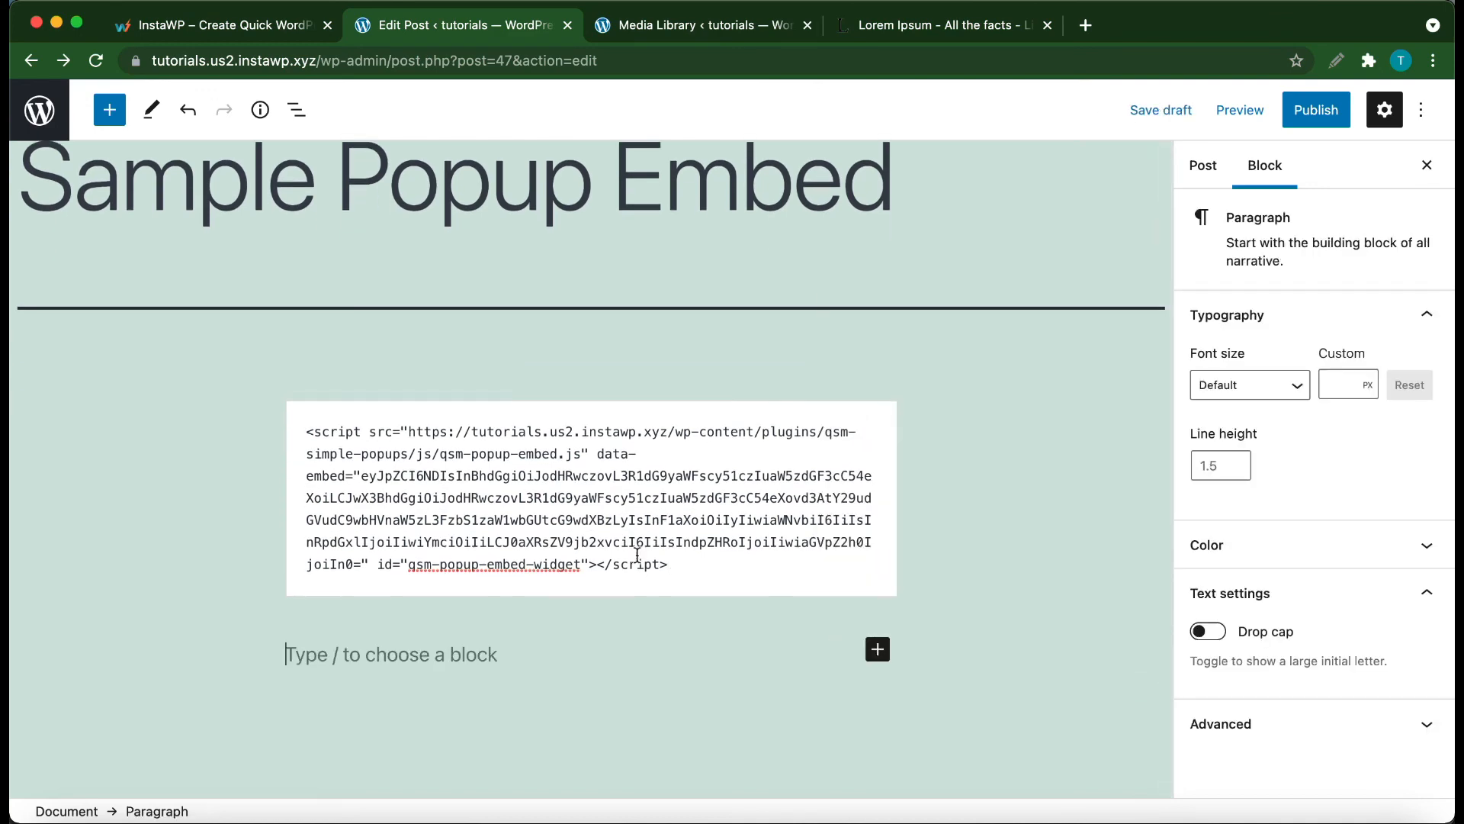
{"action": "key", "text": "super+v"}
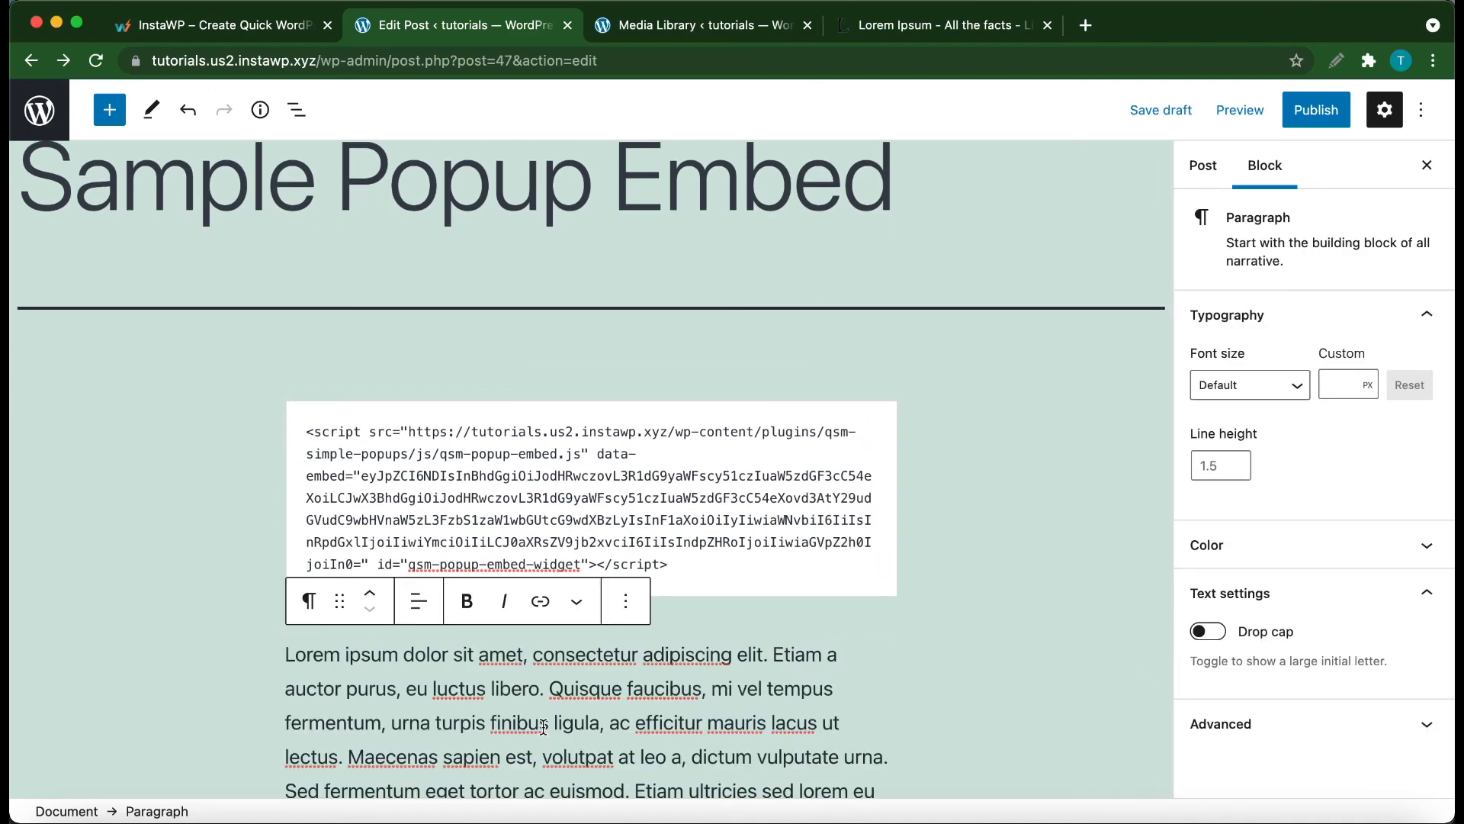
{"action": "left_click", "coordinate": [370, 396]}
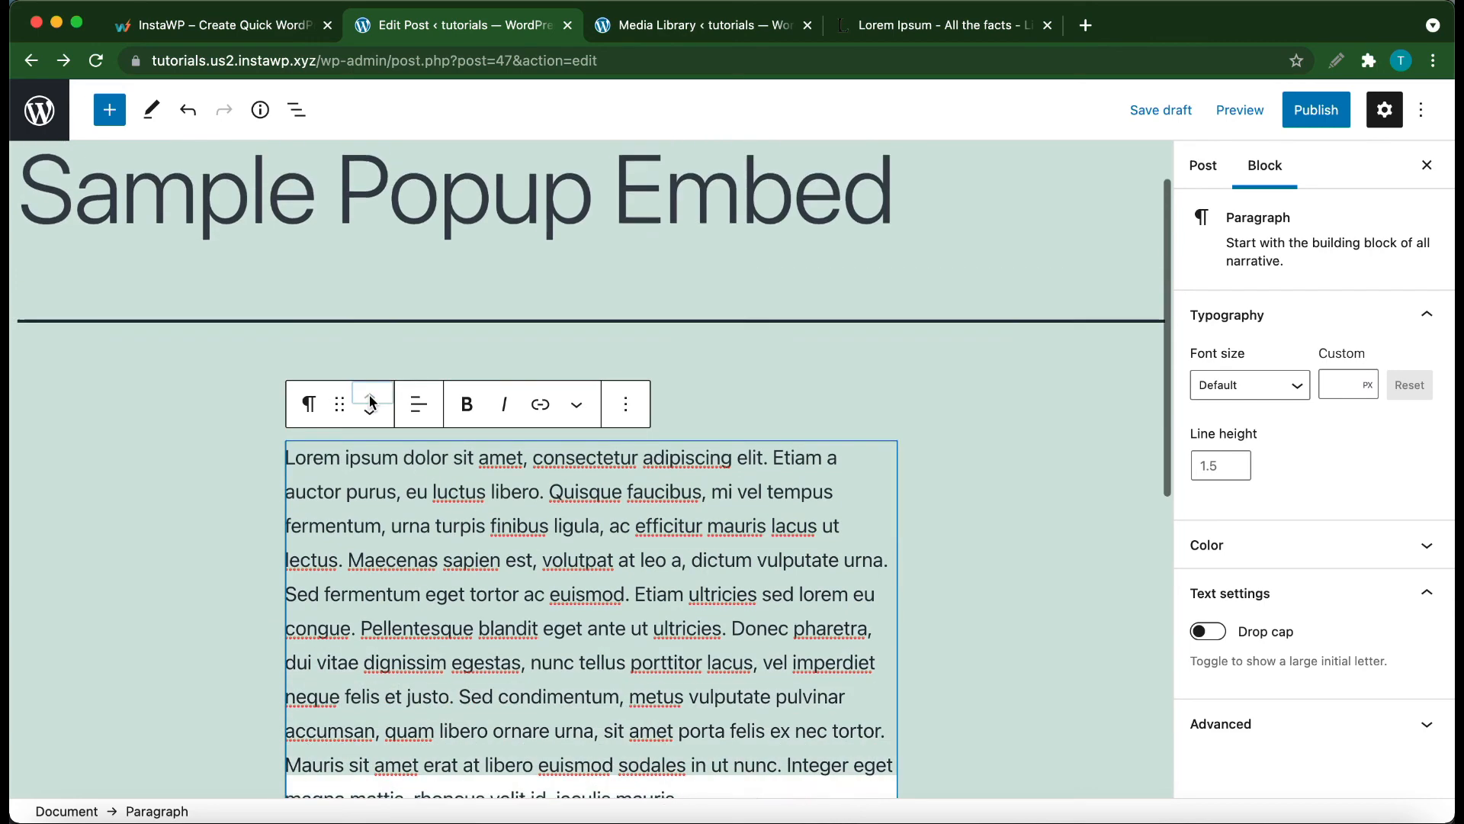
{"action": "left_click", "coordinate": [977, 536]}
{"action": "scroll", "coordinate": [976, 535], "scroll_direction": "down", "scroll_amount": 2}
{"action": "scroll", "coordinate": [976, 535], "scroll_direction": "up", "scroll_amount": 2}
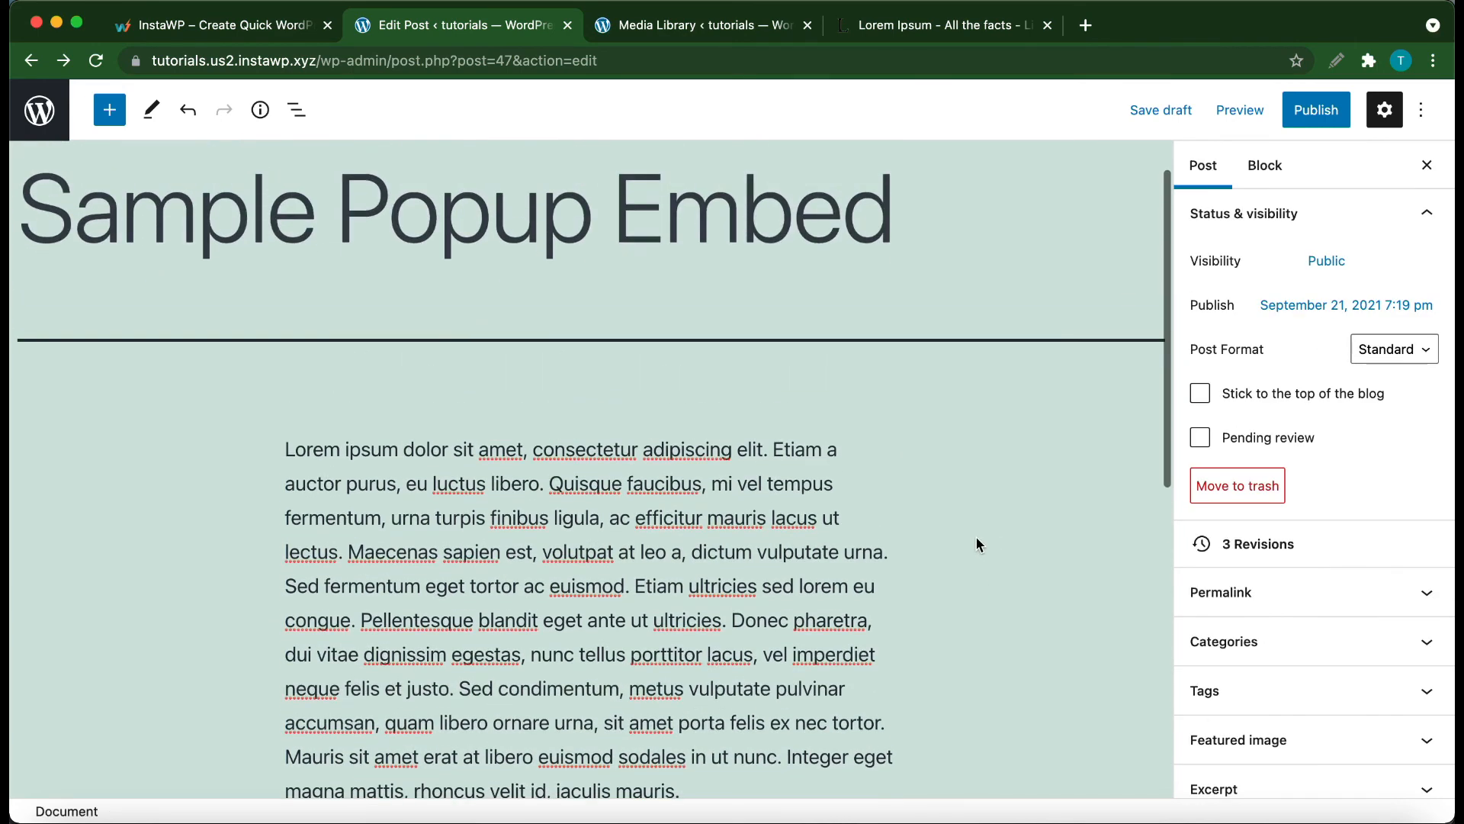
- Publish the Sample Popup Embed post and view it on the site
{"action": "left_click", "coordinate": [1316, 110]}
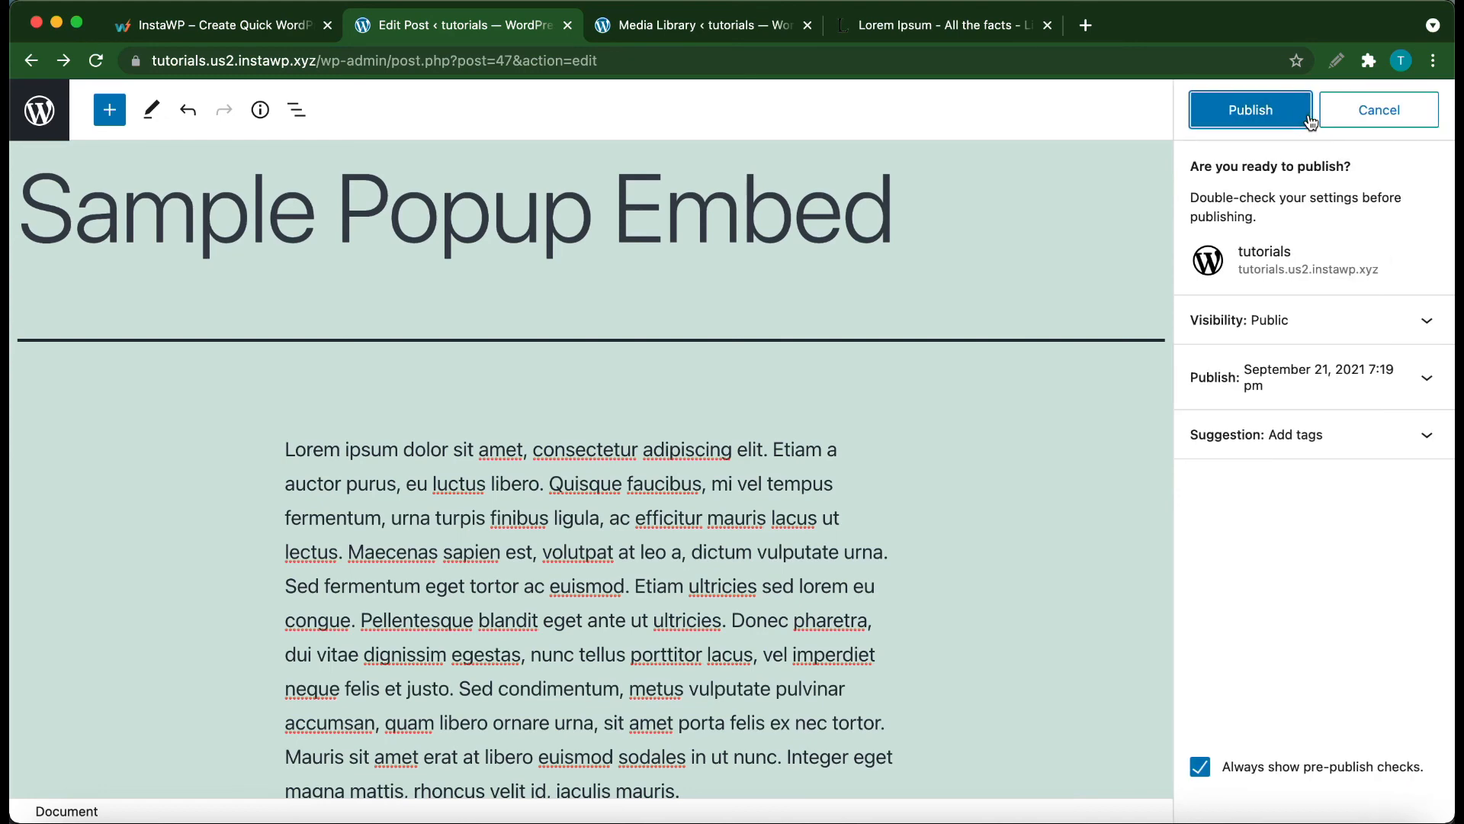
{"action": "left_click", "coordinate": [1257, 113]}
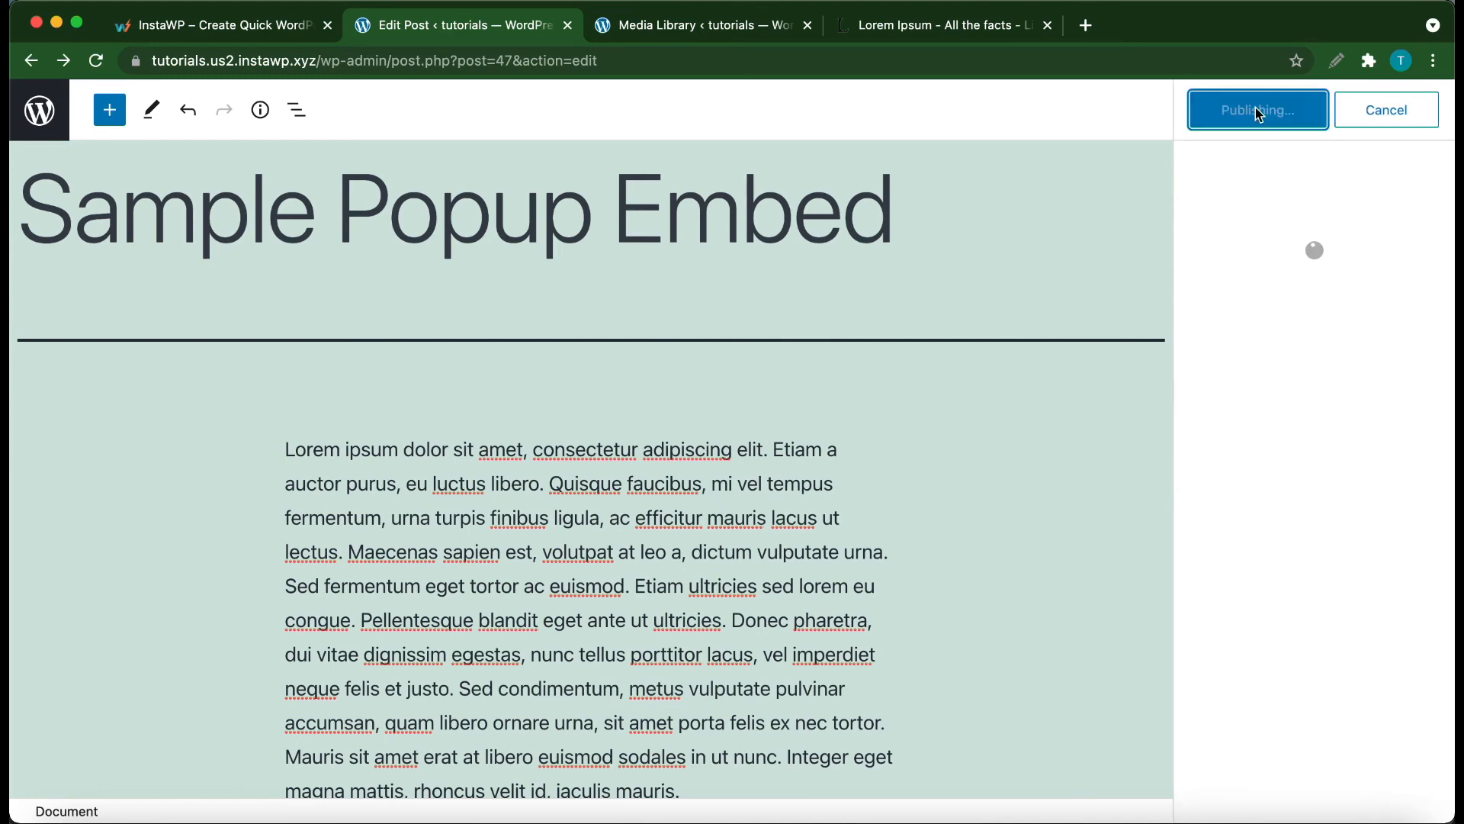
{"action": "left_click", "coordinate": [1262, 334]}
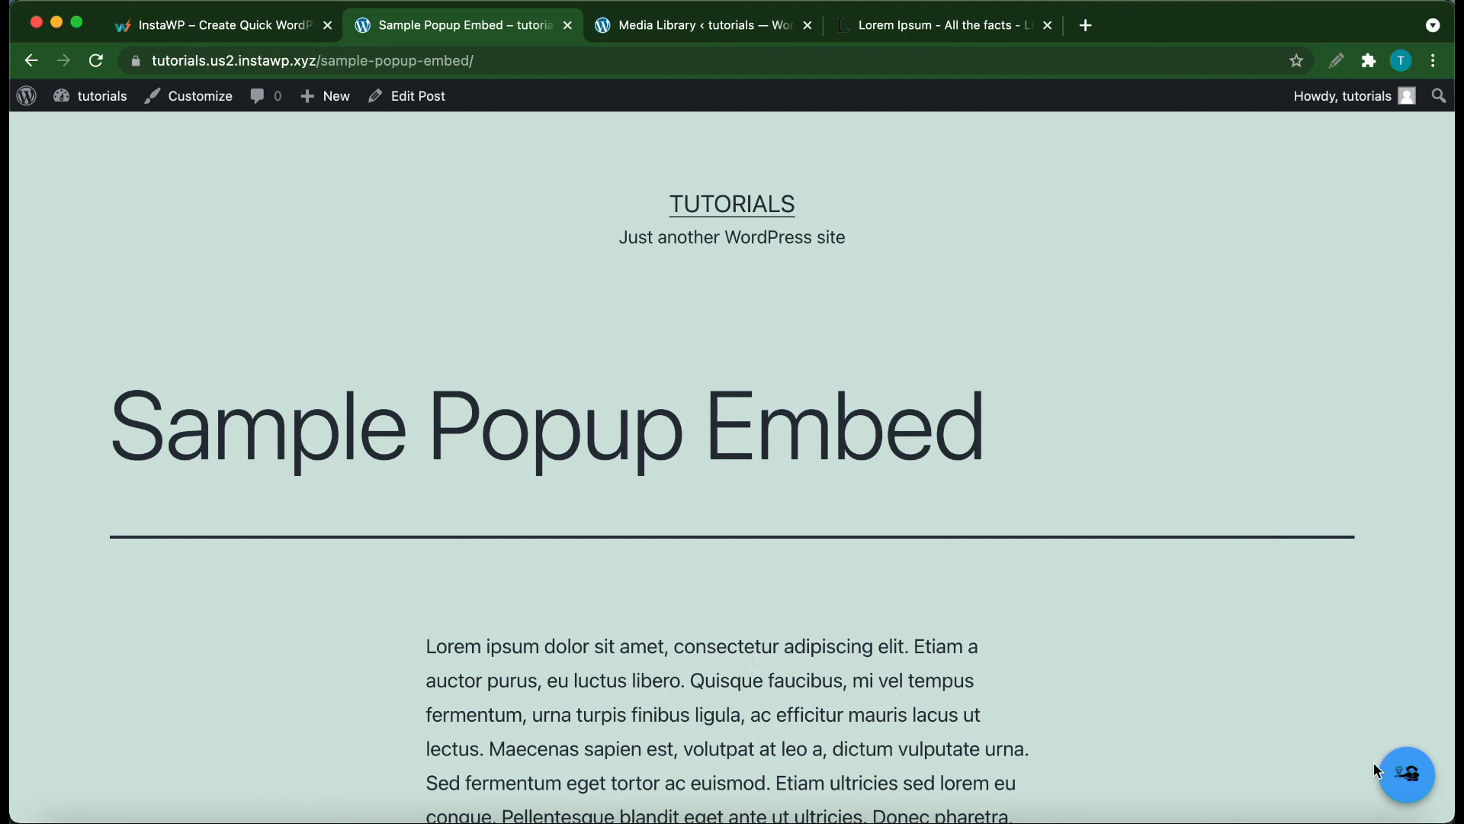
- Open the embedded popup on the published post and look through its Work Survey form
{"action": "left_click", "coordinate": [1397, 771]}
{"action": "scroll", "coordinate": [989, 689], "scroll_direction": "down", "scroll_amount": 5}
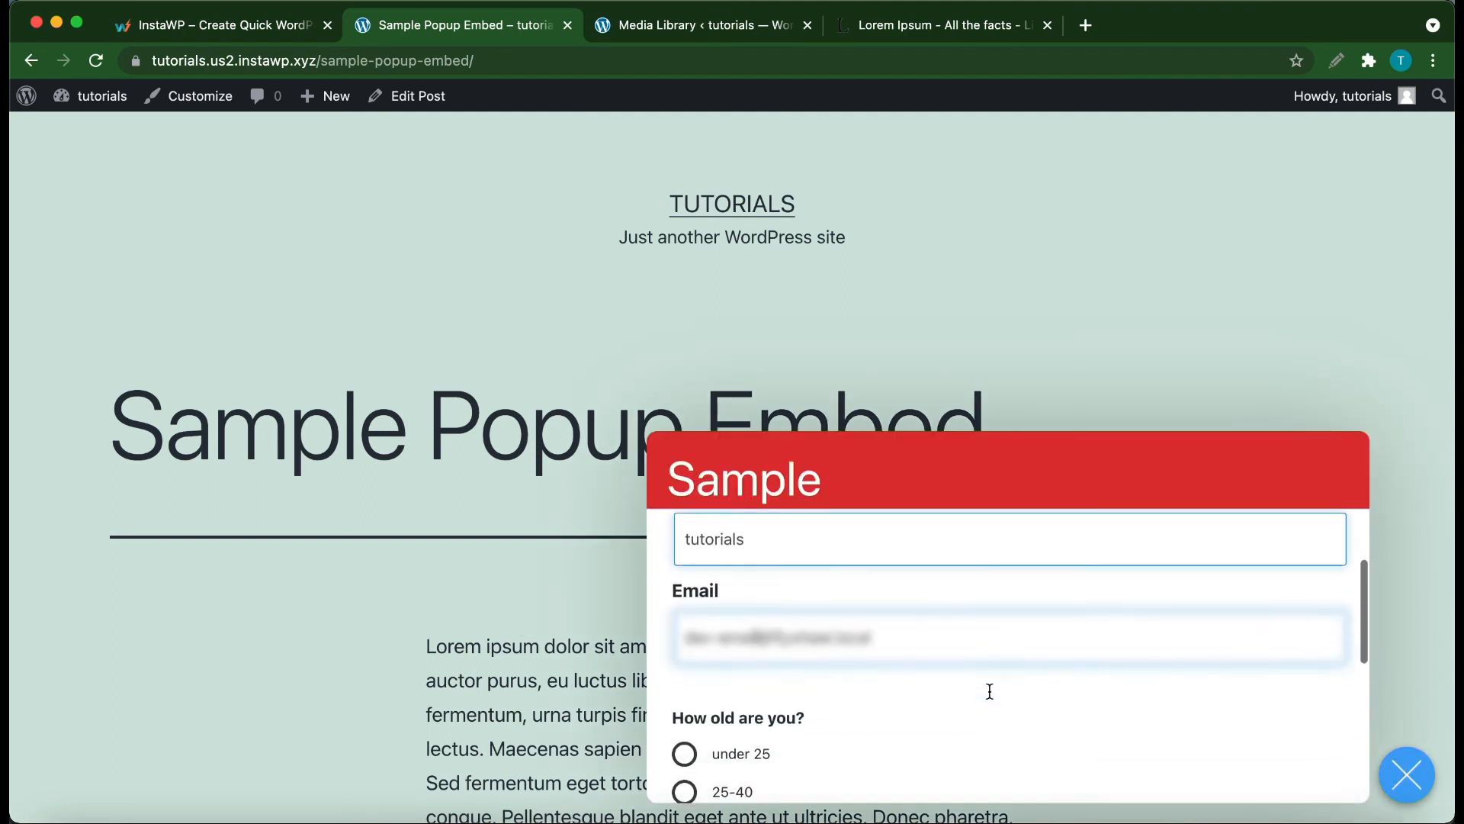
{"action": "scroll", "coordinate": [990, 698], "scroll_direction": "down", "scroll_amount": 5}
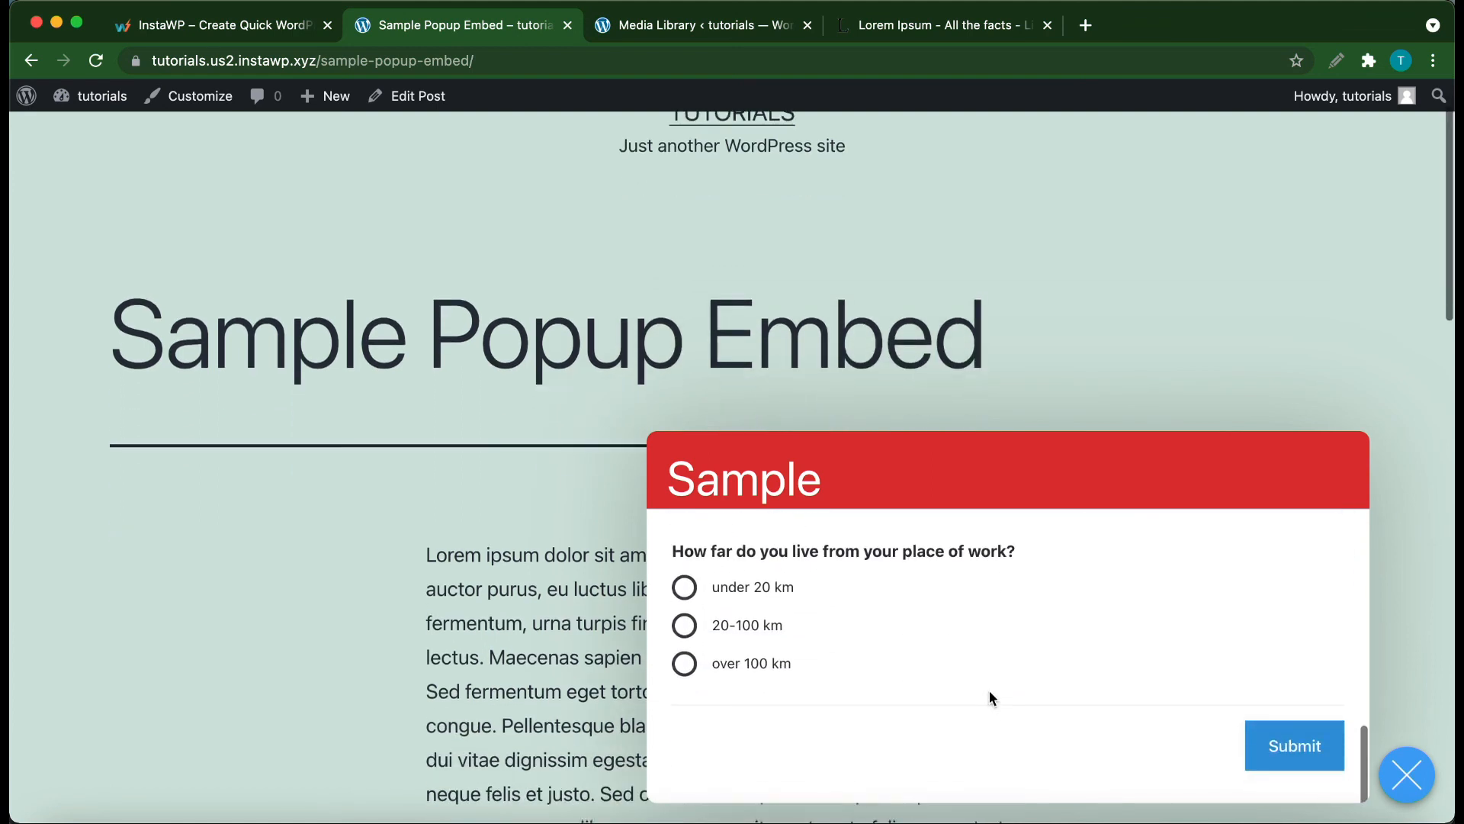
{"action": "scroll", "coordinate": [990, 689], "scroll_direction": "up", "scroll_amount": 10}
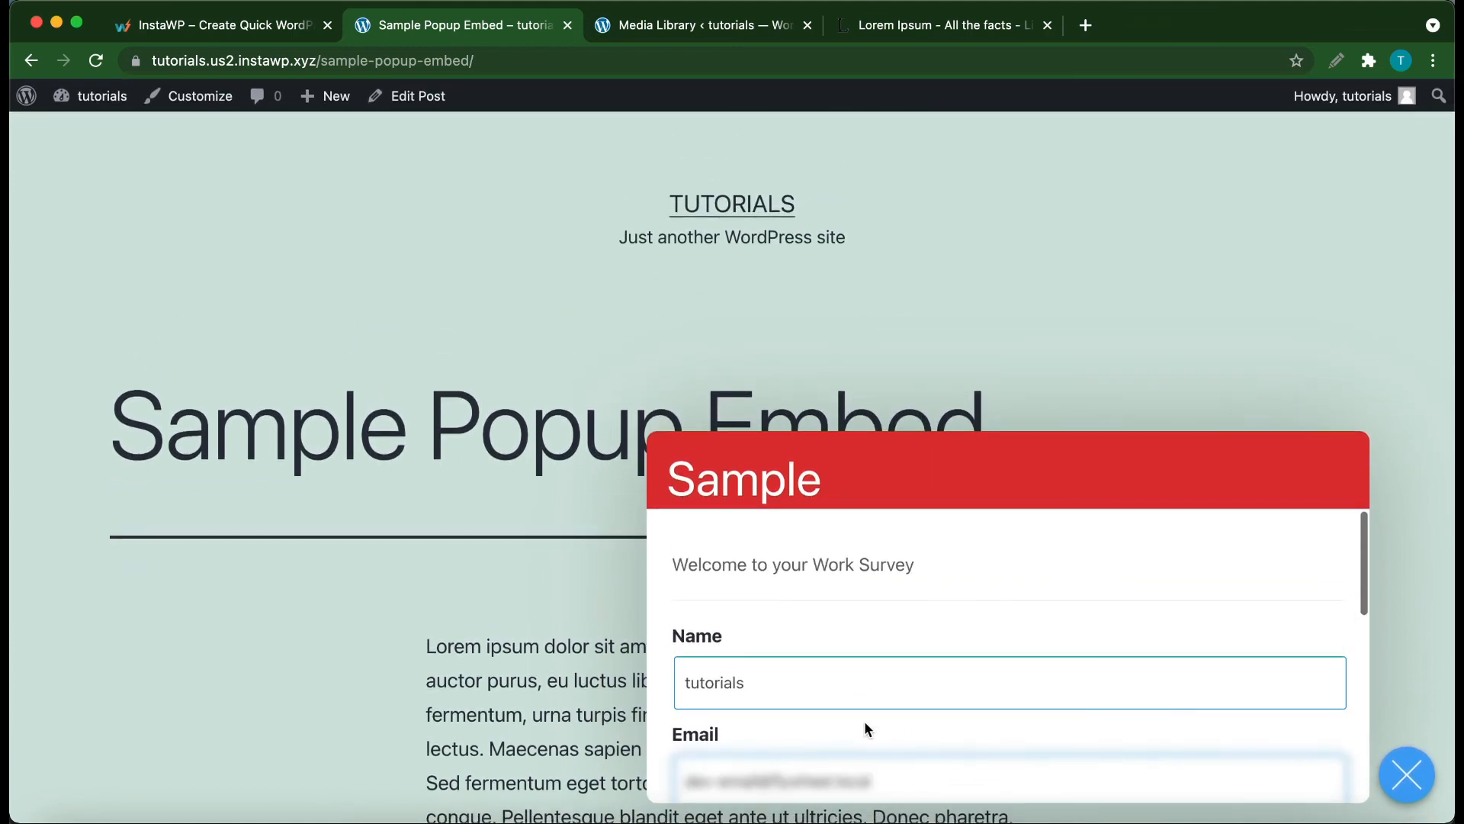
- Answer the survey with age under 25, No for walking to work and distance under 20 km, submit it and review the response
{"action": "scroll", "coordinate": [863, 720], "scroll_direction": "down", "scroll_amount": 3}
{"action": "left_click", "coordinate": [684, 595]}
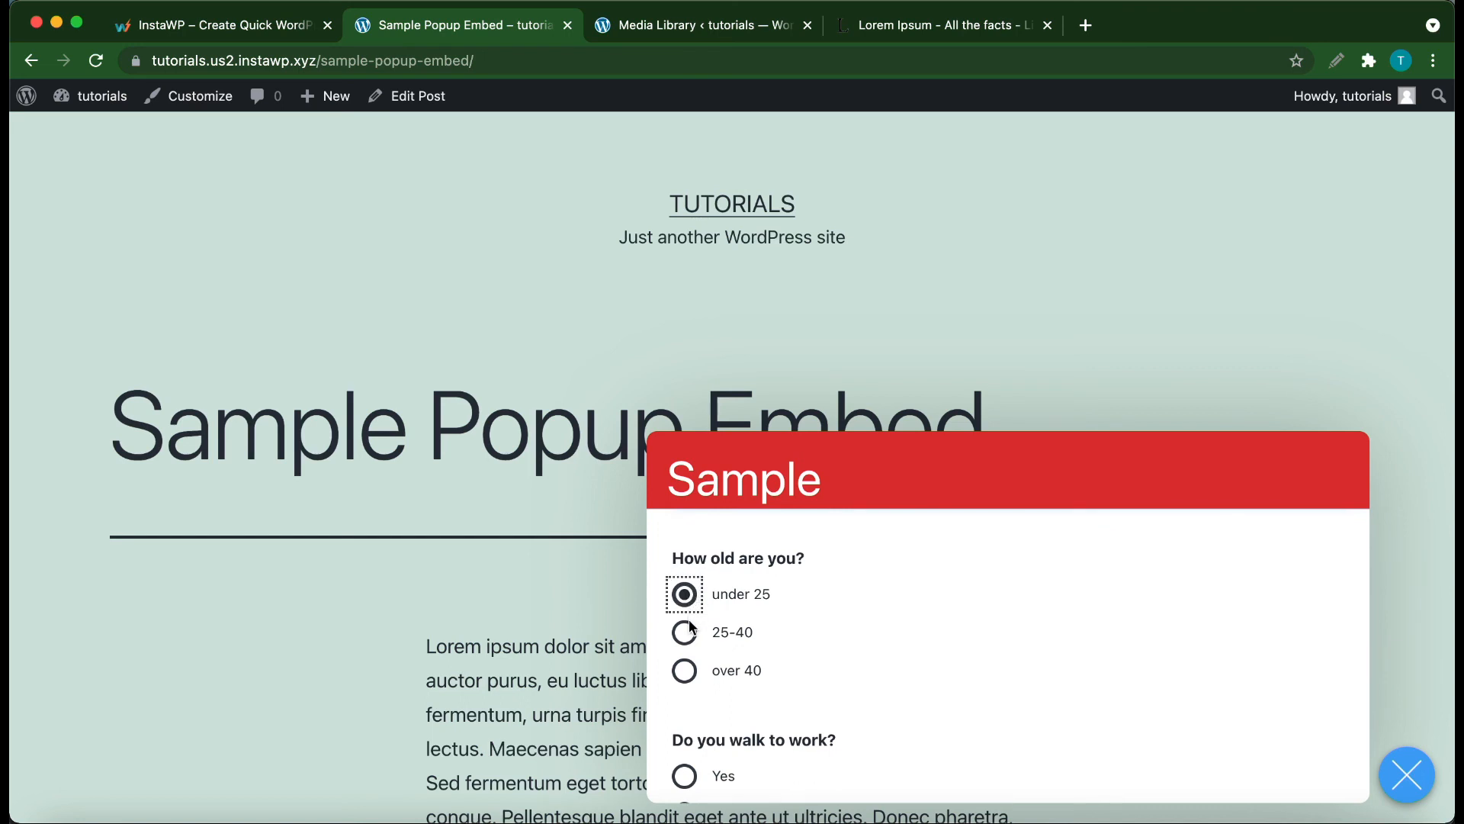
{"action": "scroll", "coordinate": [755, 663], "scroll_direction": "down", "scroll_amount": 2}
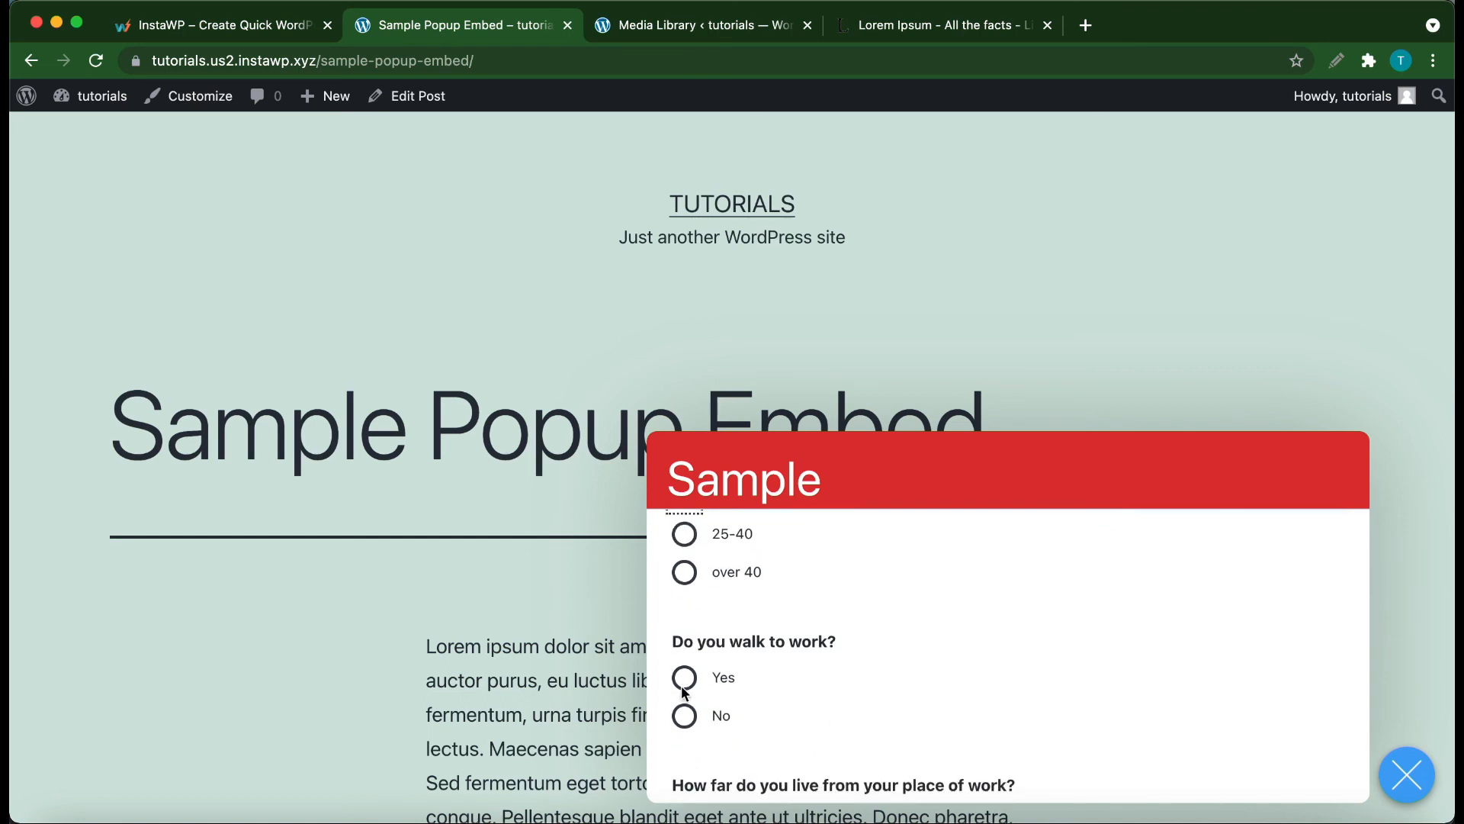
{"action": "left_click", "coordinate": [683, 720]}
{"action": "scroll", "coordinate": [1004, 712], "scroll_direction": "down", "scroll_amount": 4}
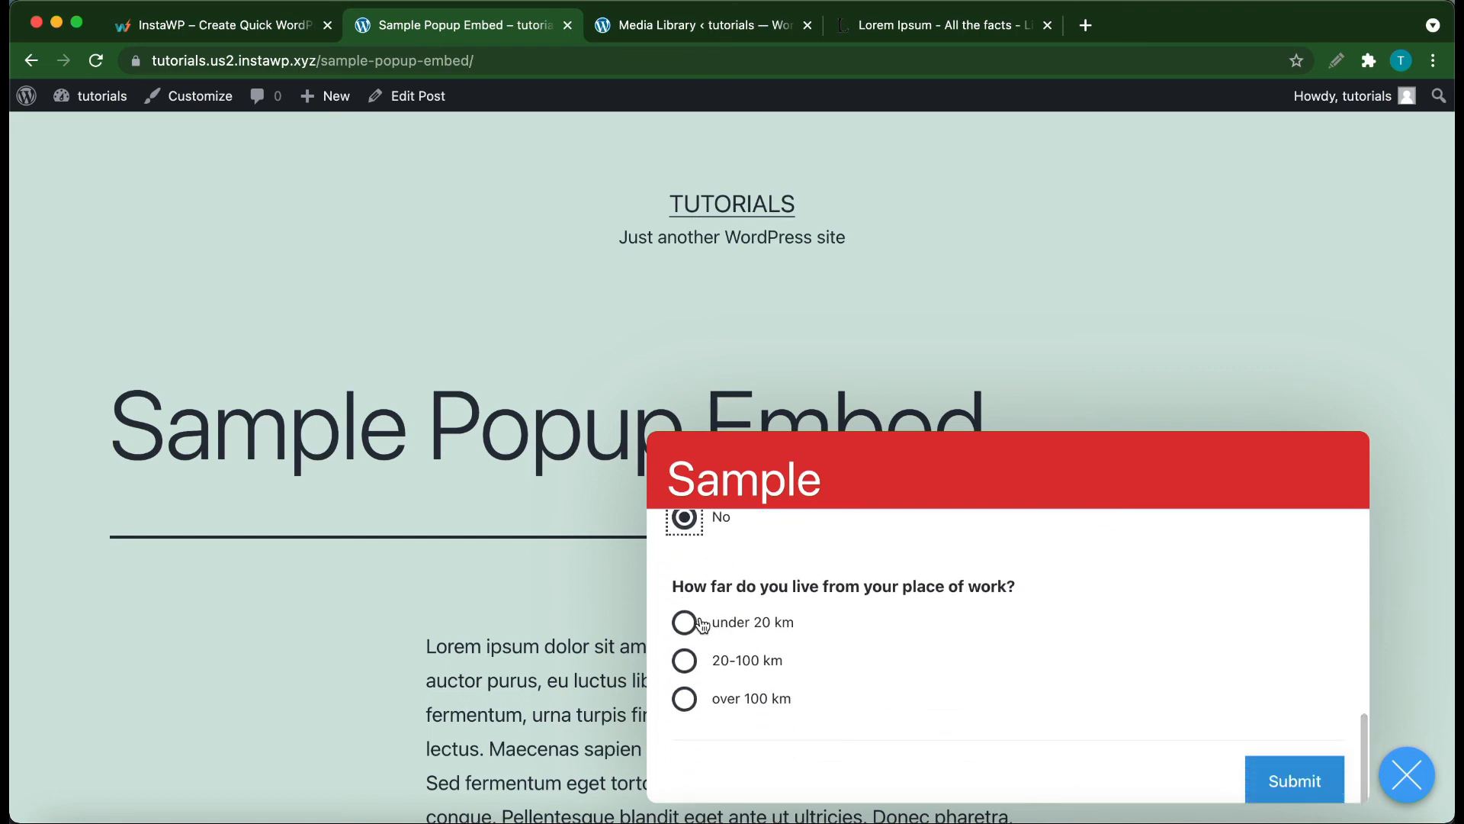
{"action": "left_click", "coordinate": [684, 622]}
{"action": "left_click", "coordinate": [1289, 784]}
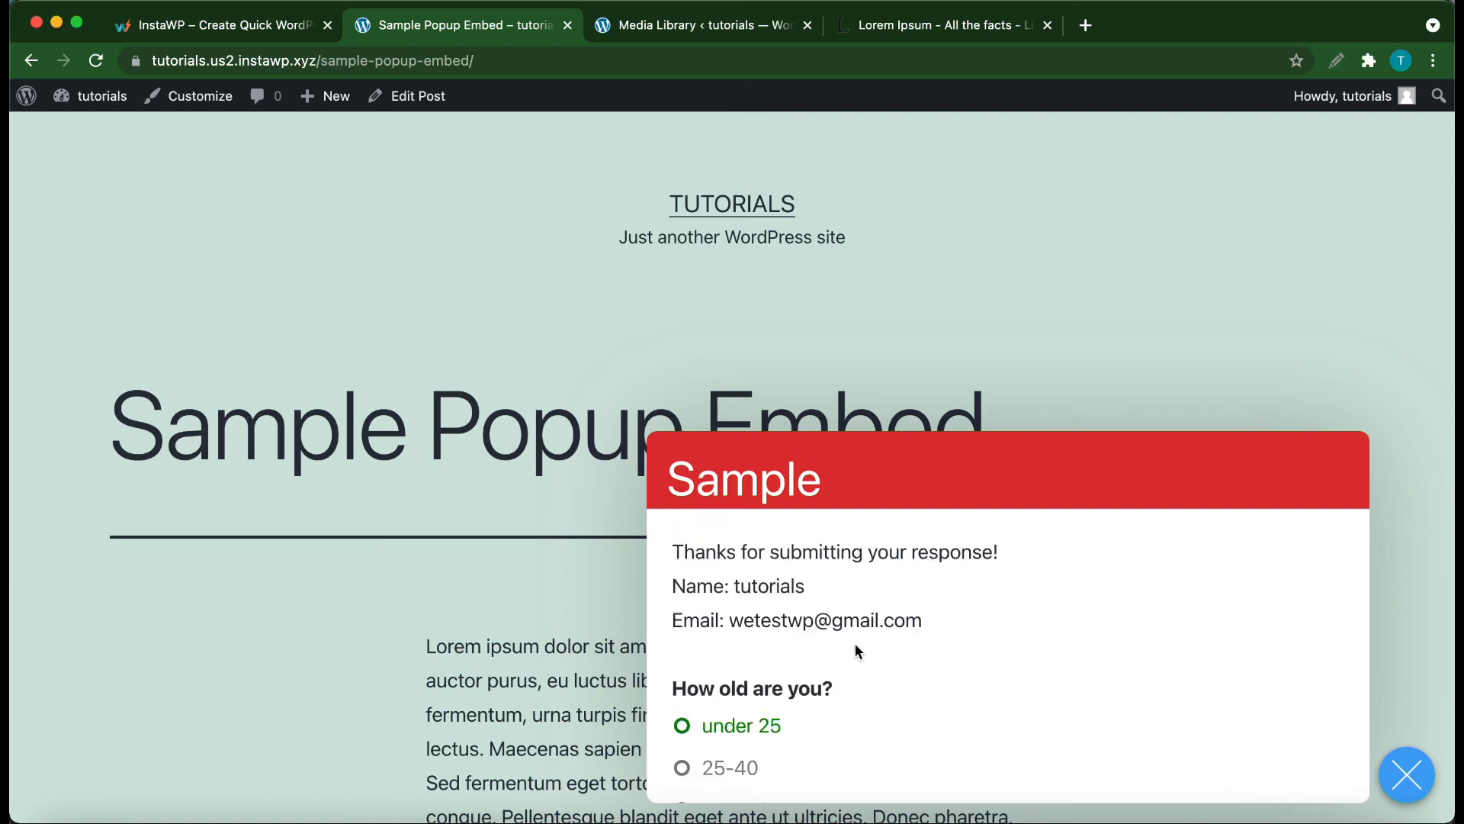
{"action": "scroll", "coordinate": [848, 663], "scroll_direction": "down", "scroll_amount": 6}
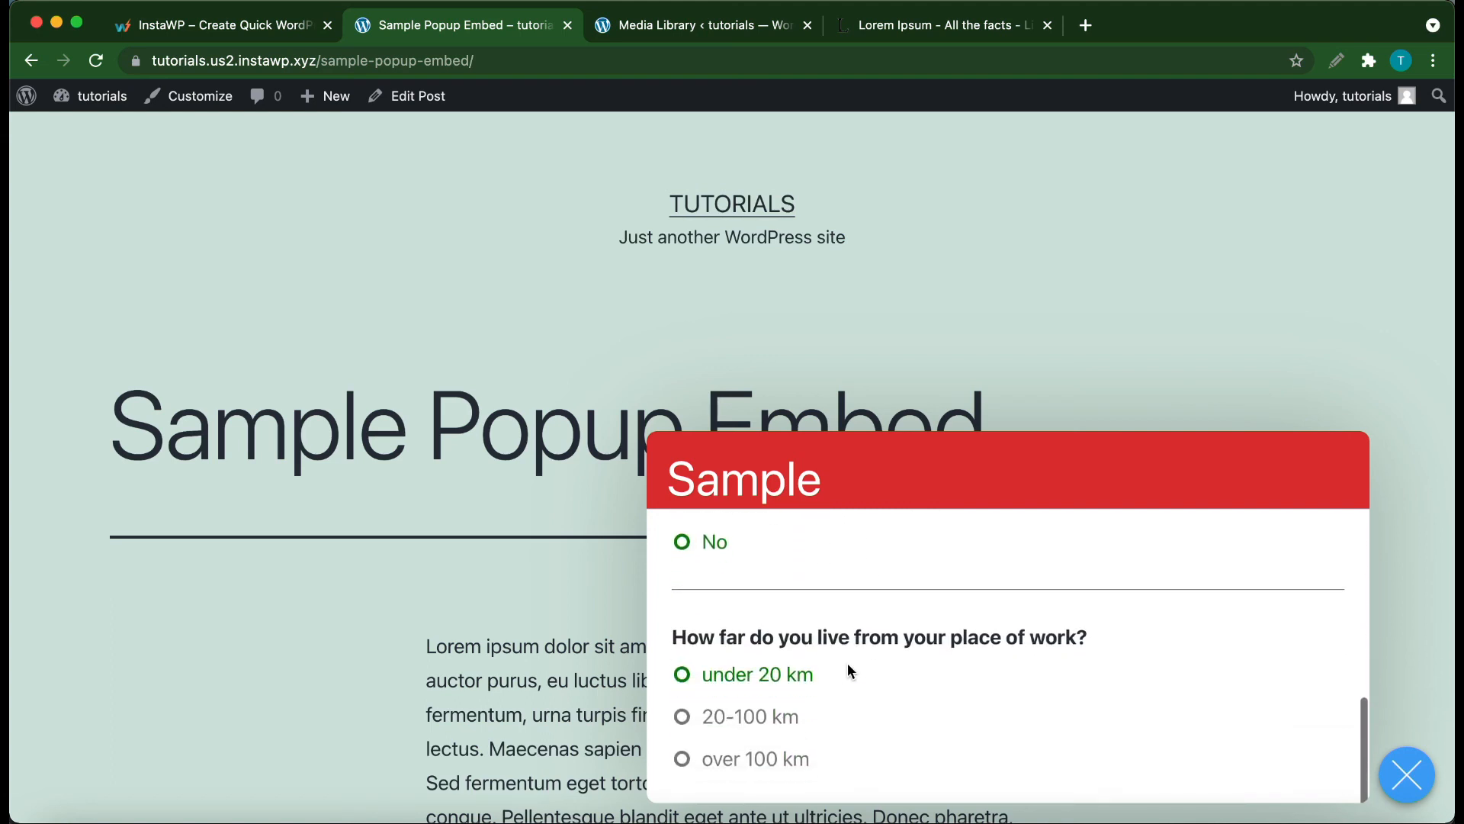
{"action": "scroll", "coordinate": [850, 671], "scroll_direction": "up", "scroll_amount": 5}
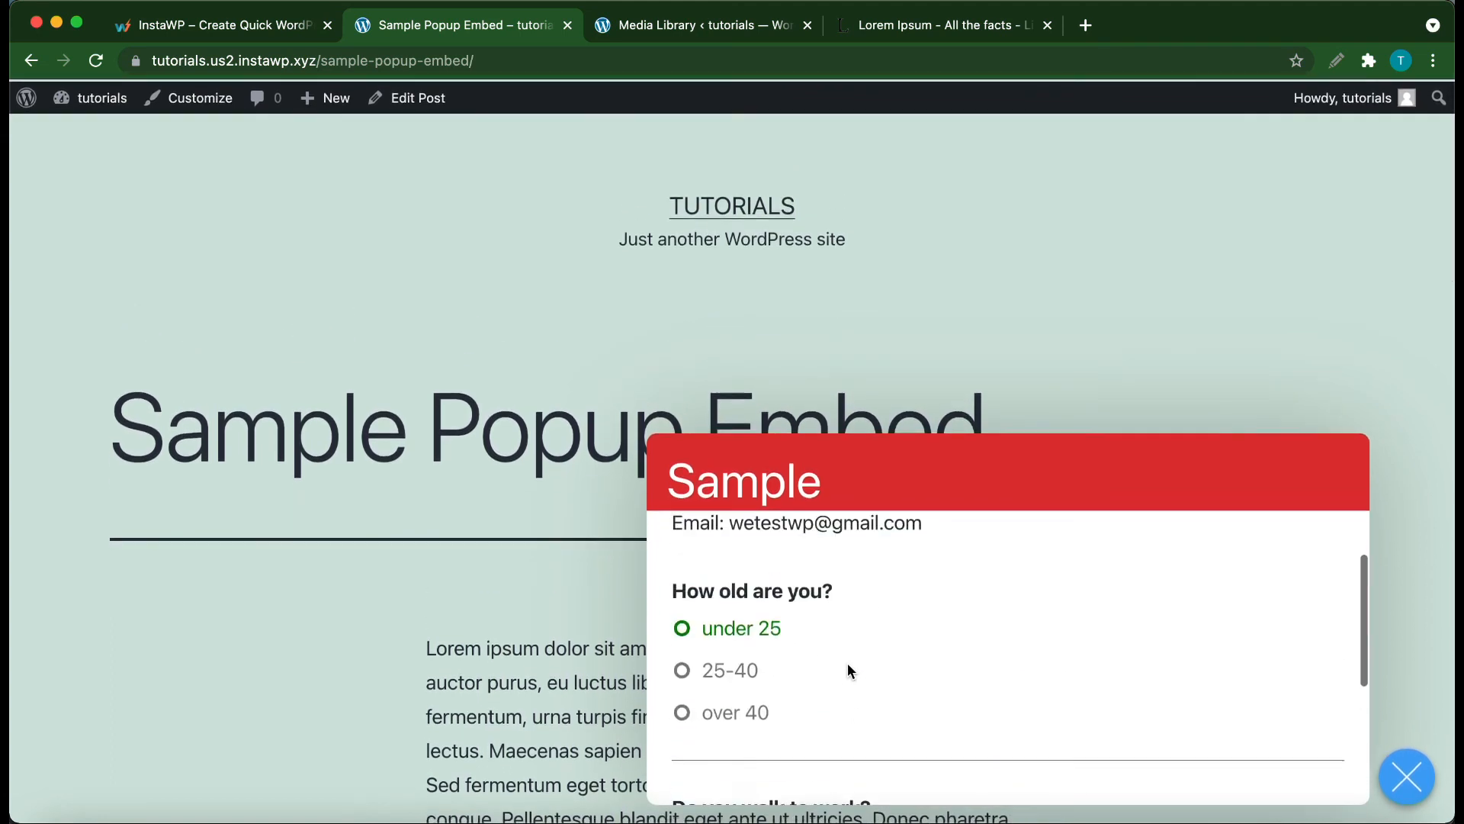
{"action": "scroll", "coordinate": [848, 670], "scroll_direction": "up", "scroll_amount": 2}
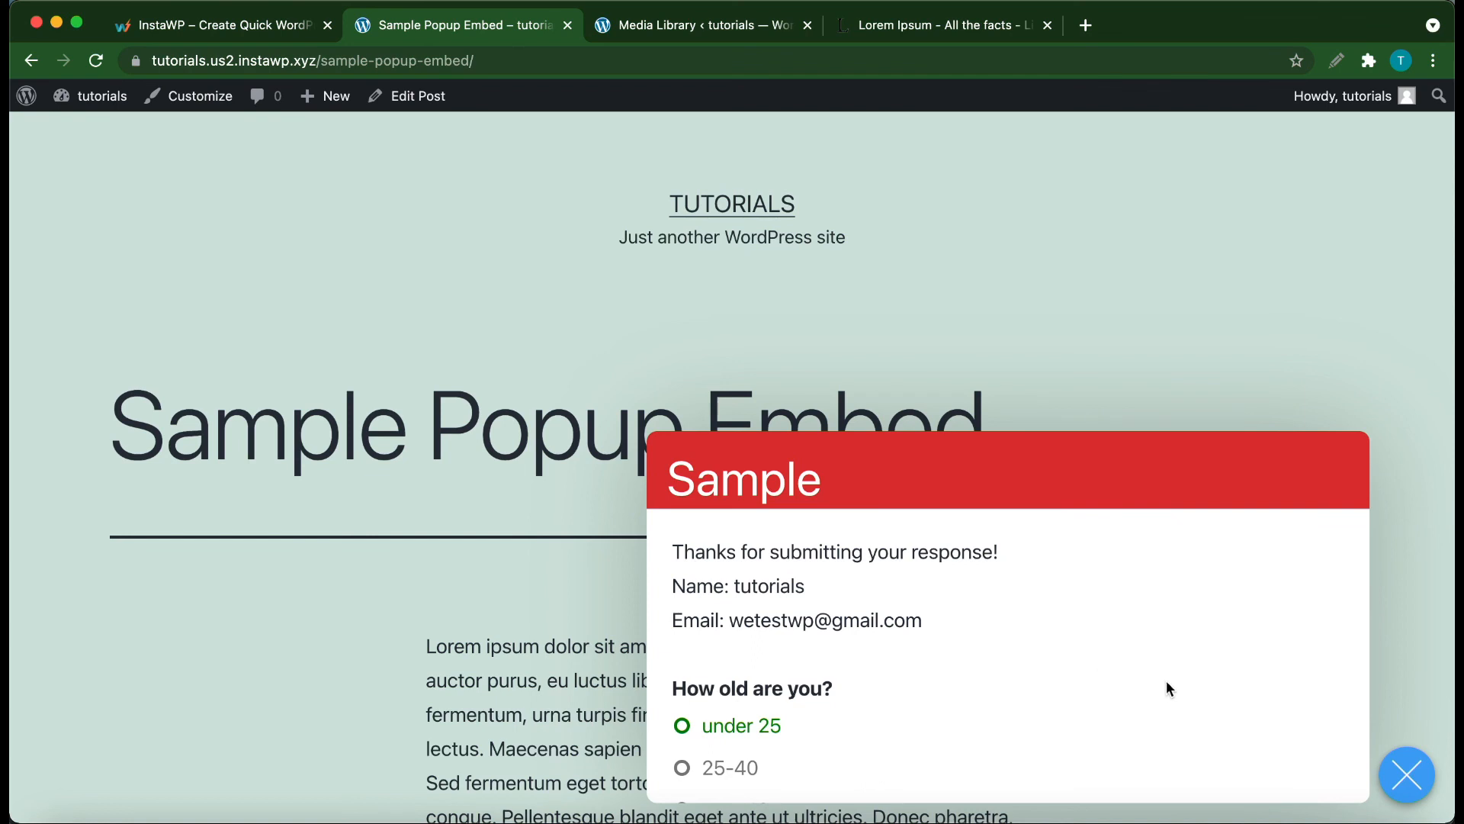